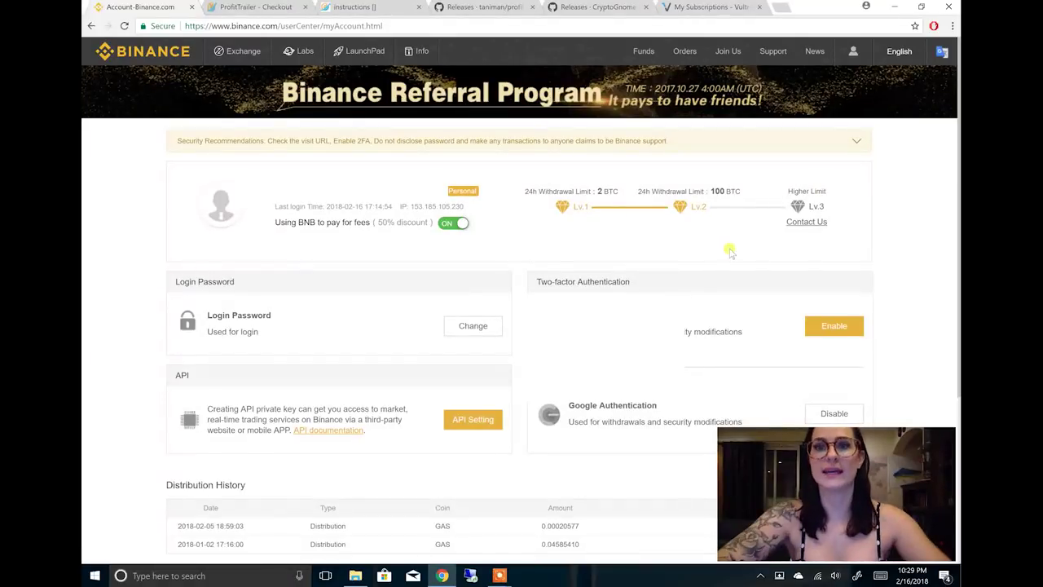
Open the Binance API Setting page, which lists the existing Bot and Bot 2 keys.
mouse_move(850, 54)
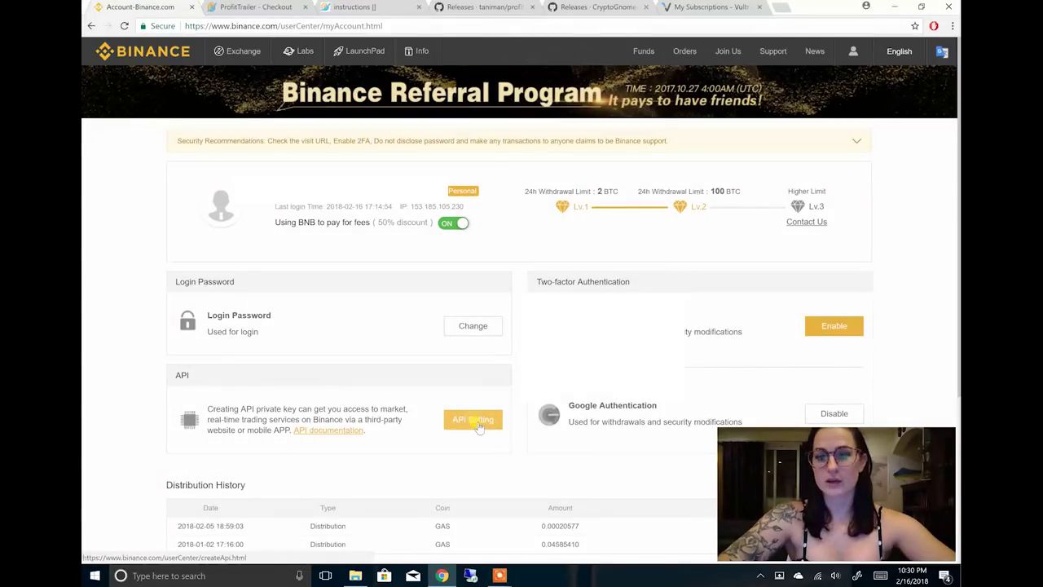
left_click(476, 422)
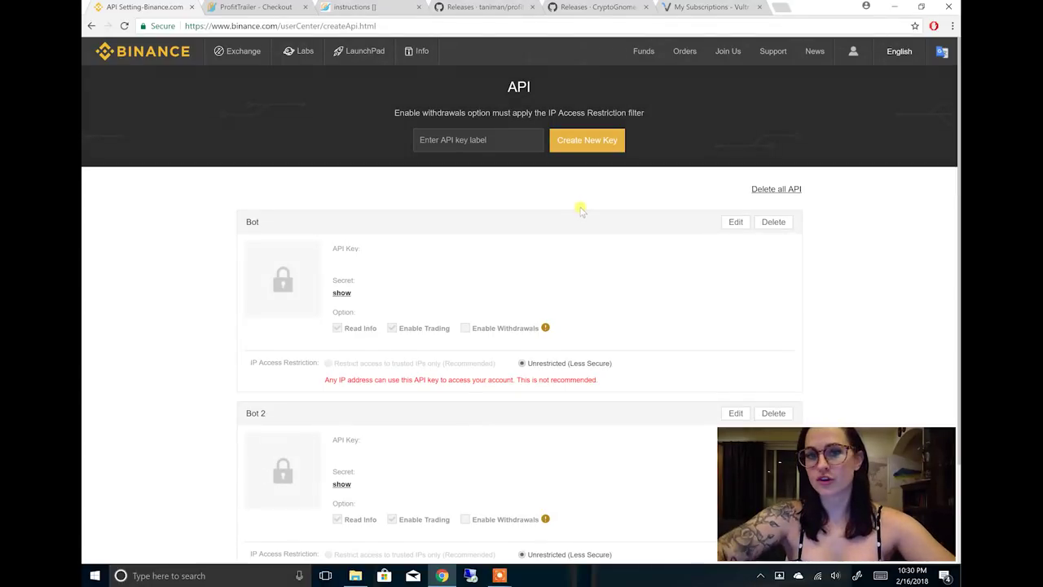
Create a new Binance API key labelled DEFAULT and confirm it with the Google Authentication code.
left_click(502, 141)
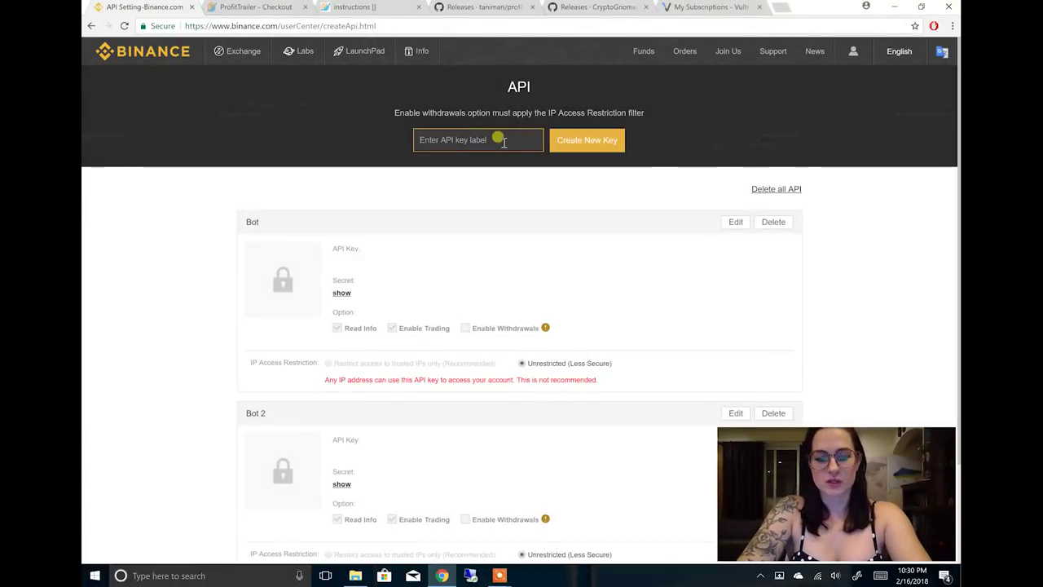
type("BEFA")
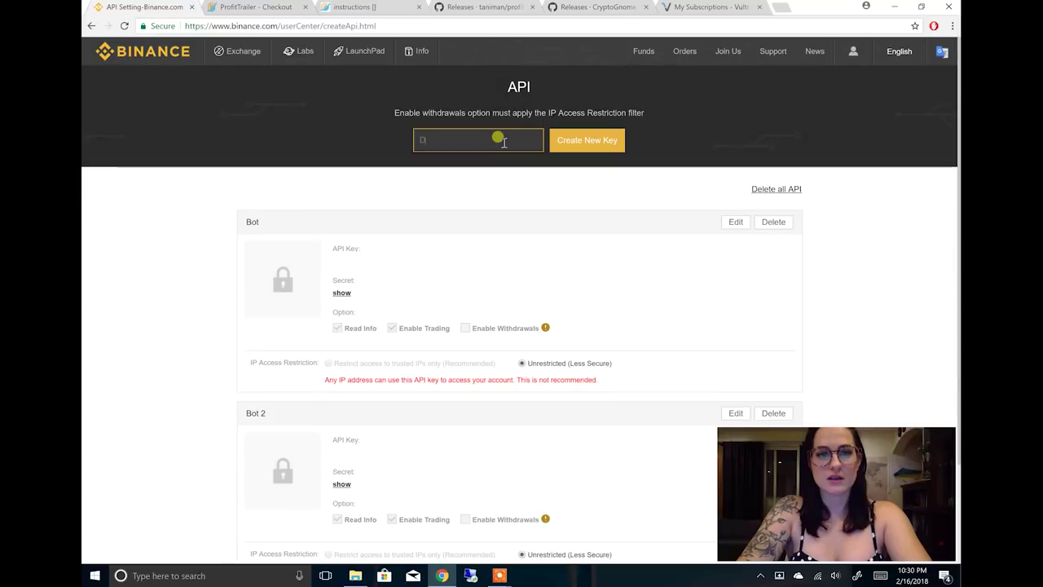
type("ULT")
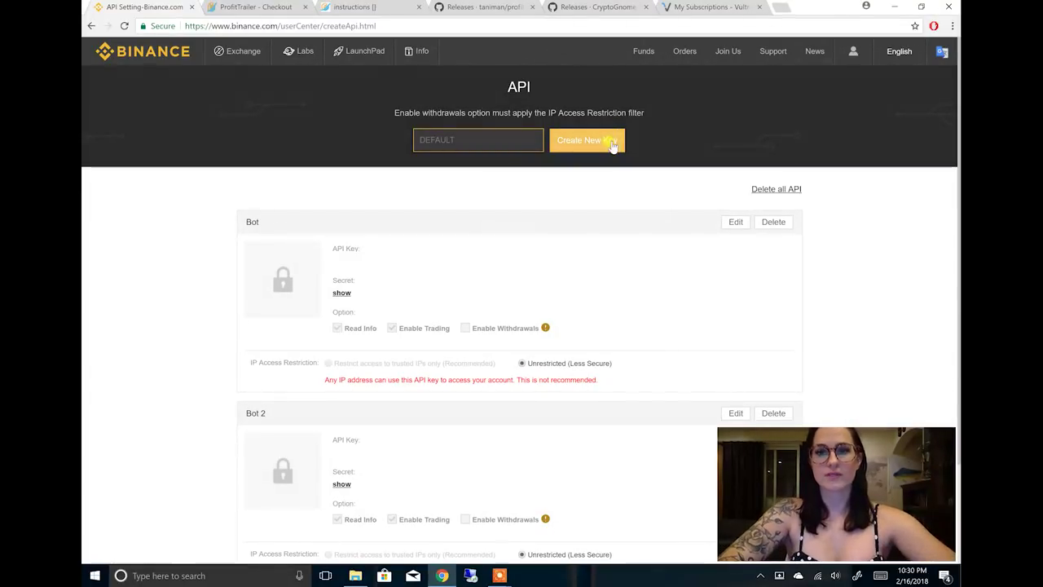
left_click(587, 140)
left_click(522, 312)
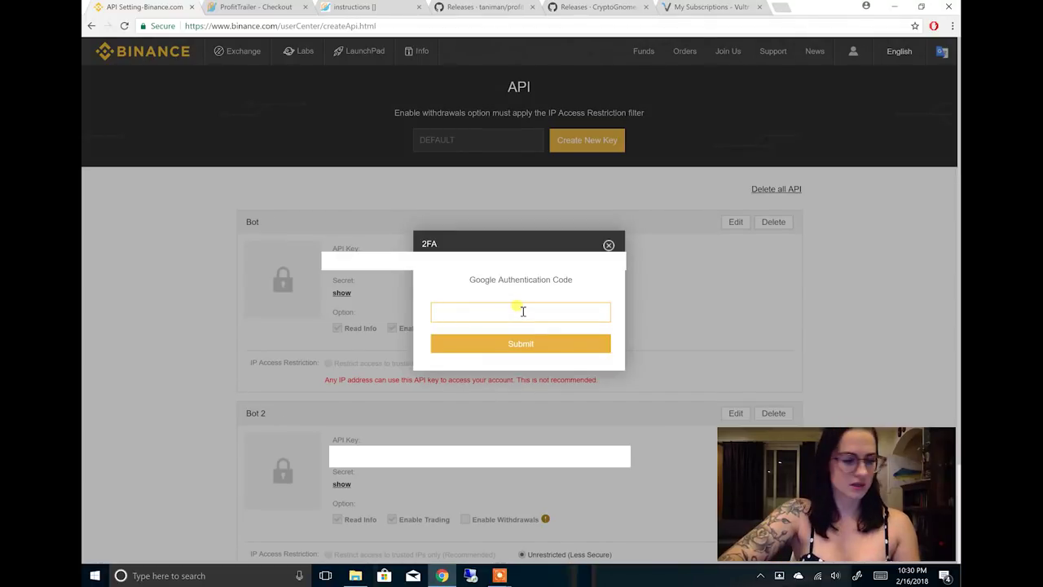
key("Return")
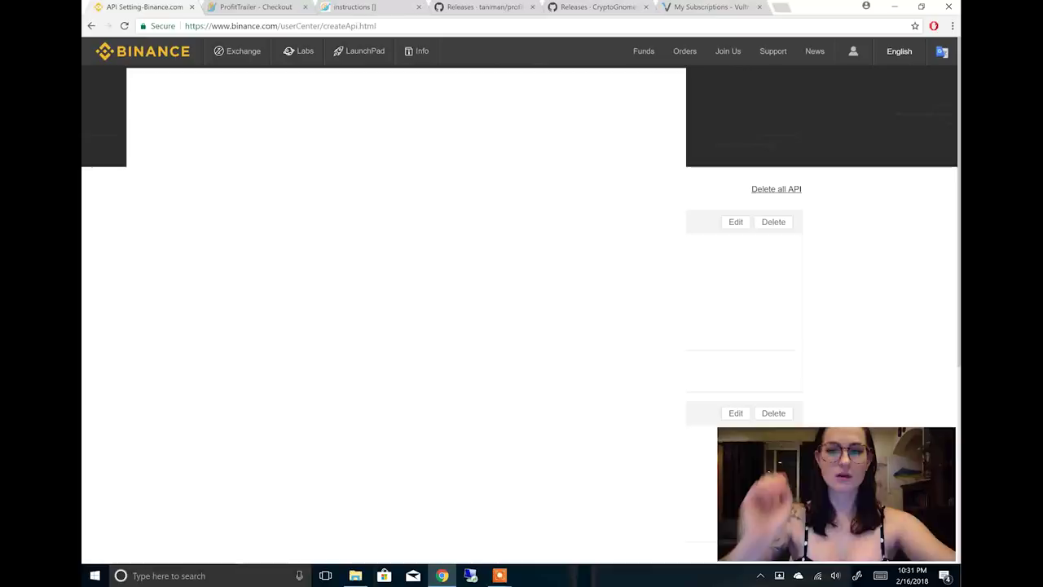
Relabel the new key as Trading, request Create New Key, then clear the 2FA code and cancel.
scroll(521, 326, "down", 3)
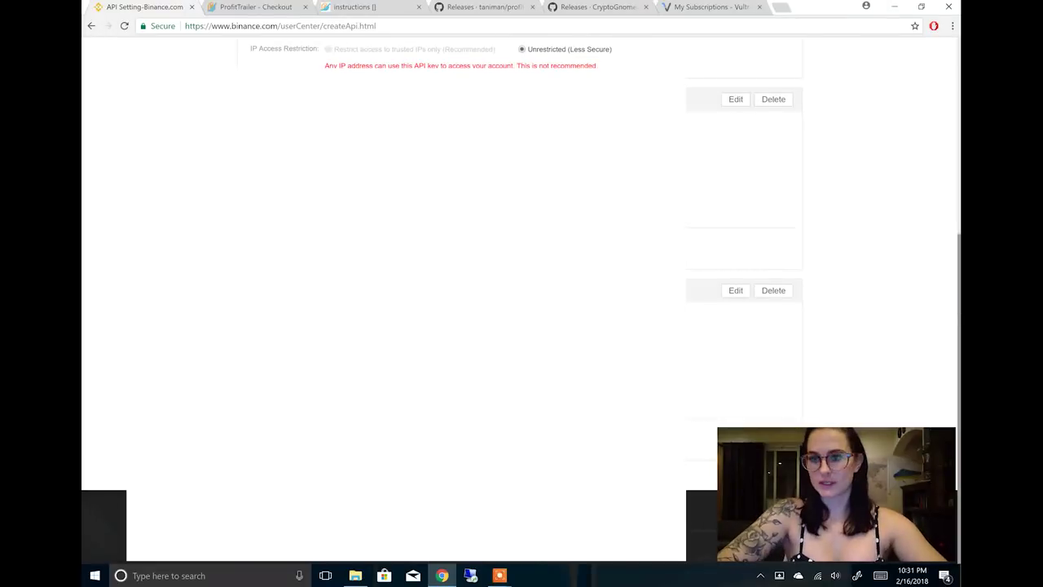
scroll(957, 281, "up", 4)
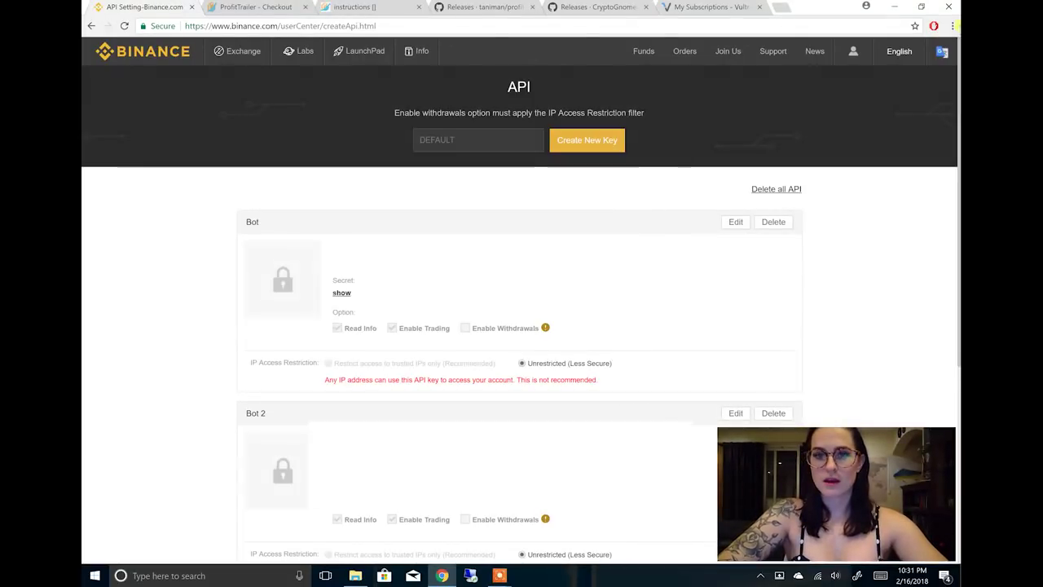
left_click_drag(500, 142, 372, 147)
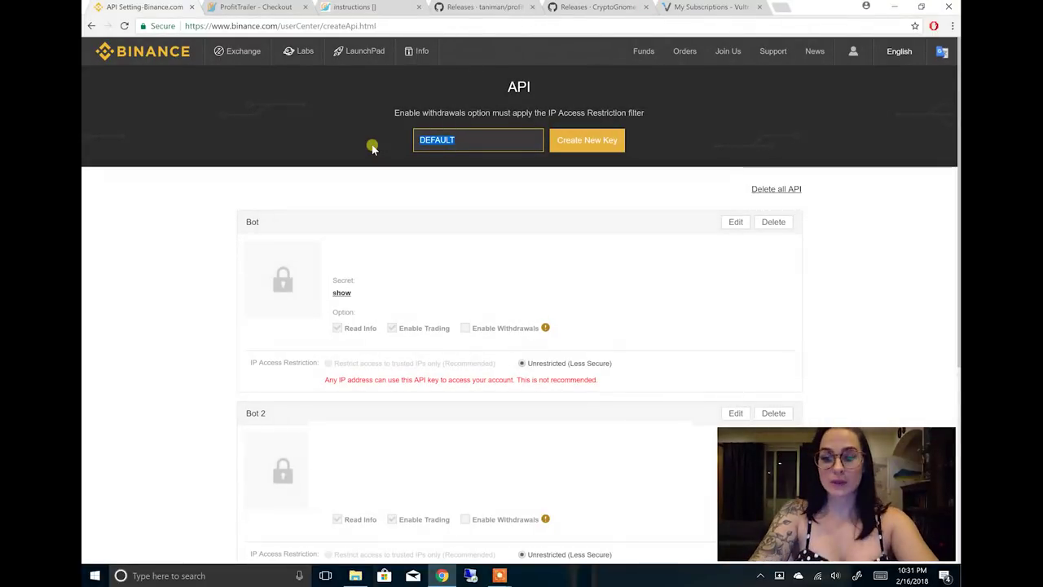
type("Traili")
type("ng")
left_click(580, 141)
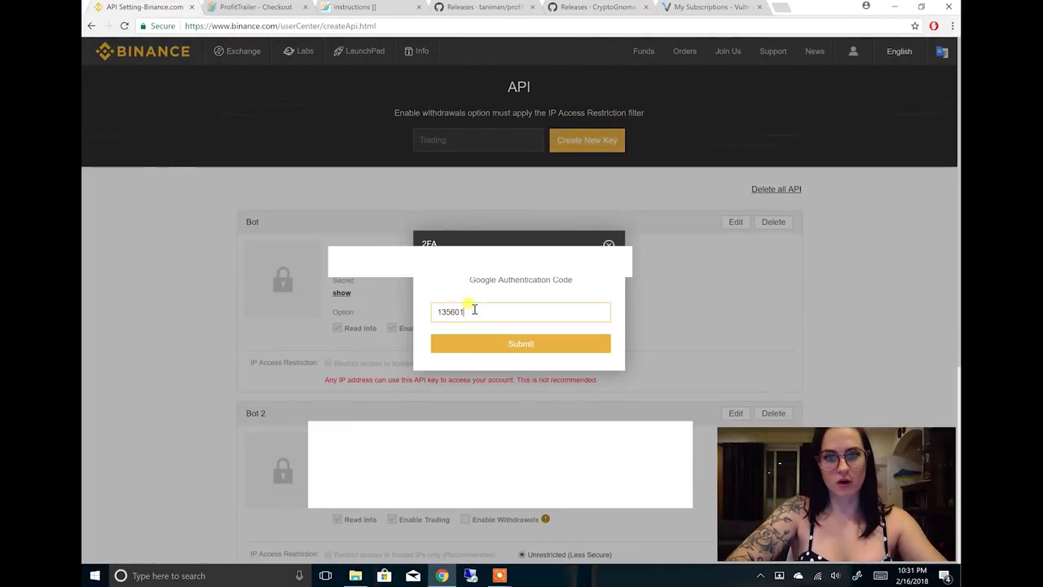
key("BackSpace")
key("BackSpace")
key("BackSpace")
key("BackSpace")
key("BackSpace")
key("BackSpace")
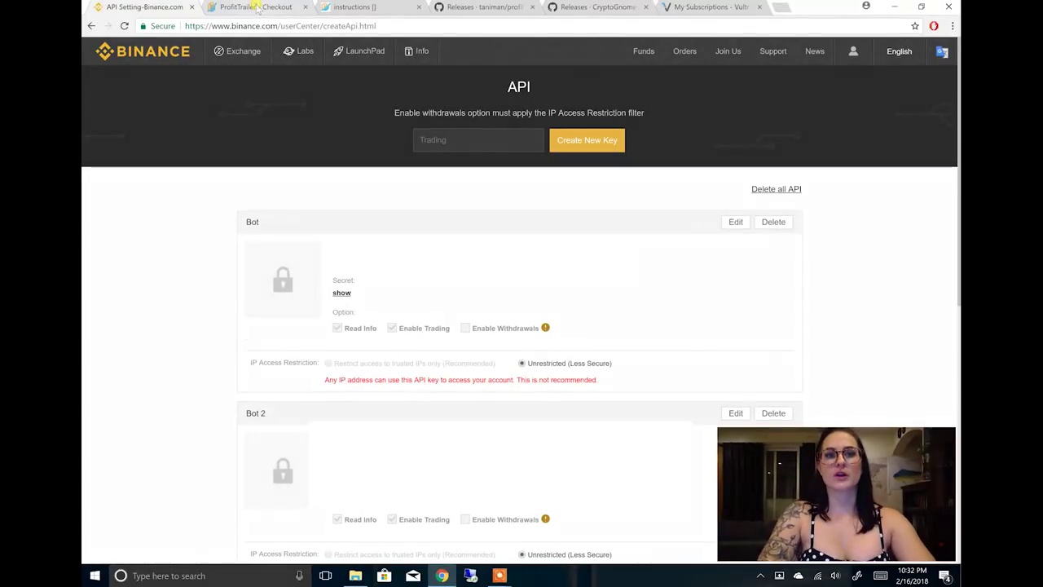
On the ProfitTrailer site's Pricing section, order the 1 Exchange licence with Binance selected.
left_click(256, 7)
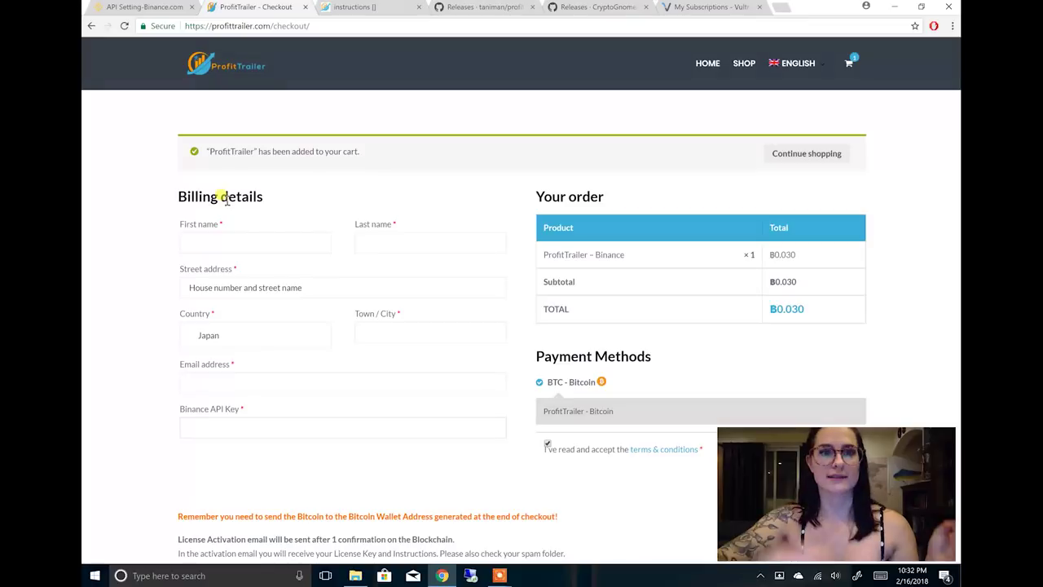
left_click(218, 71)
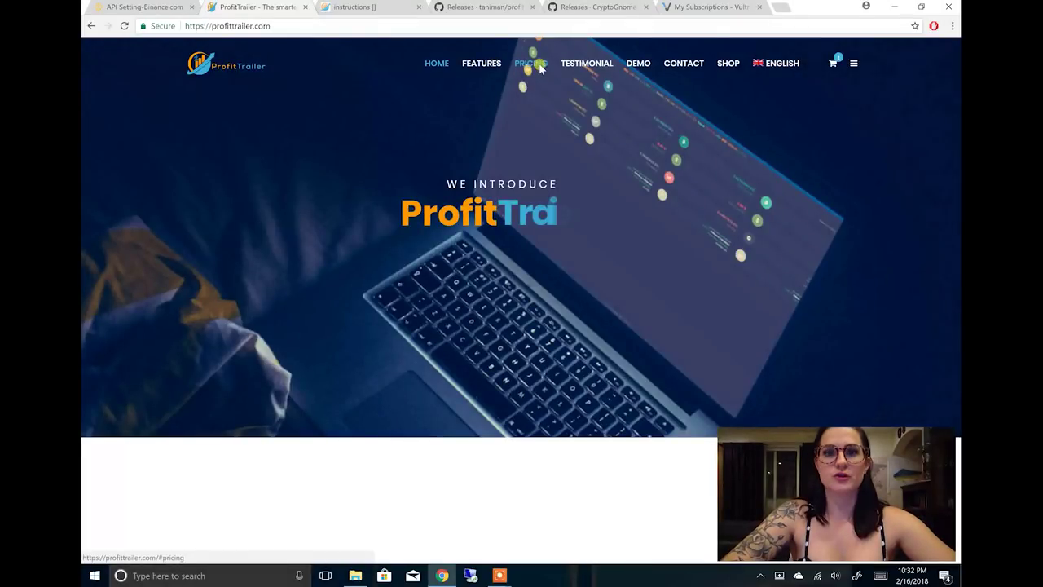
left_click(534, 65)
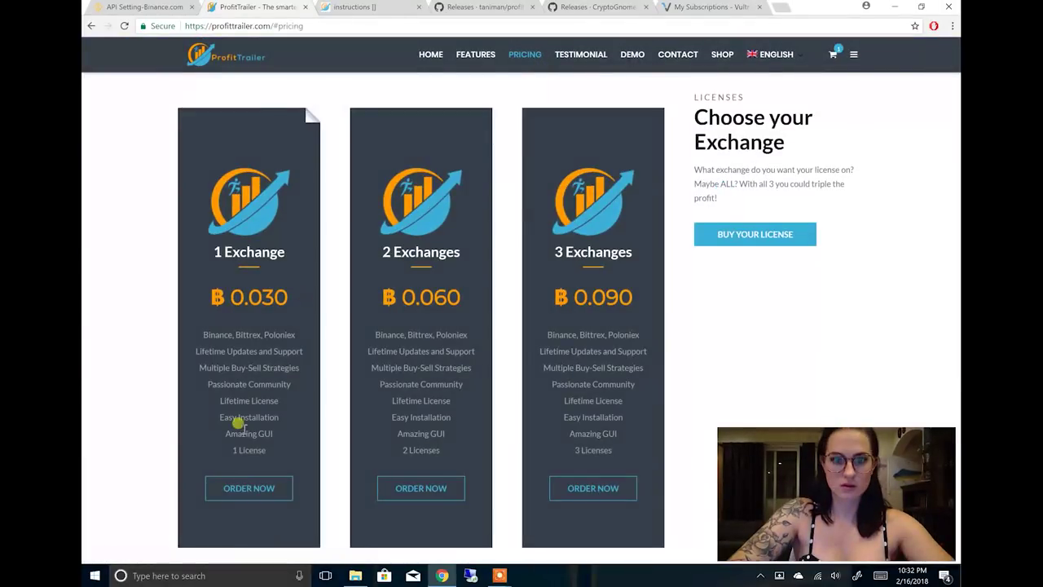
left_click(251, 490)
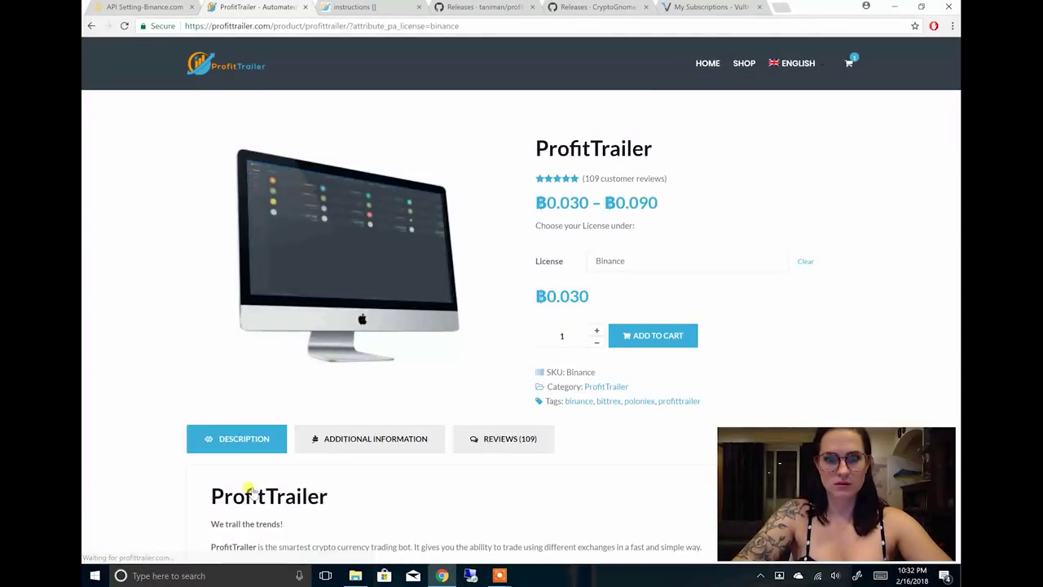
left_click(671, 268)
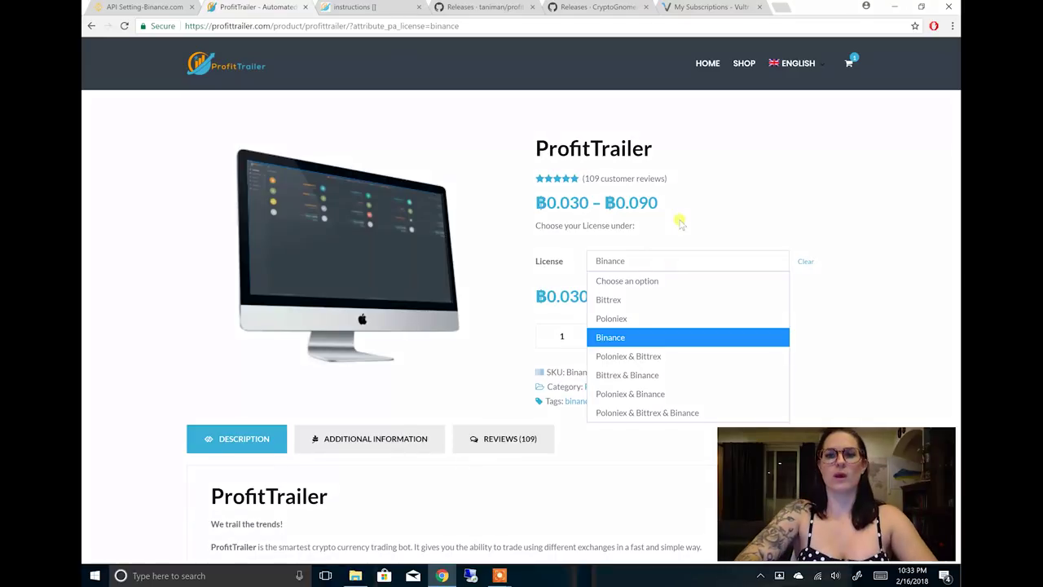
left_click(809, 242)
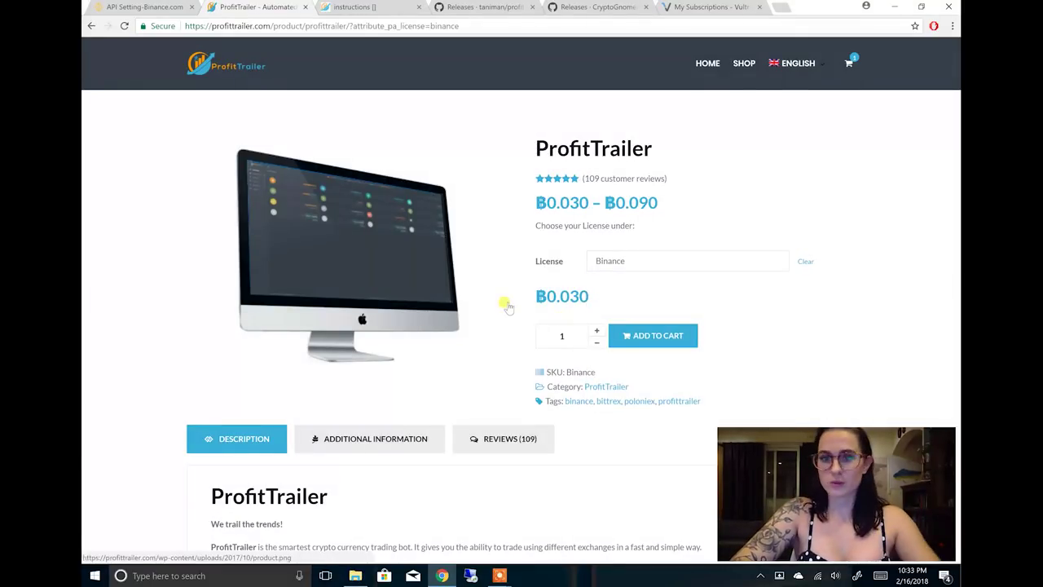
Add the Binance licence to the cart, then return to the Binance API page.
scroll(531, 345, "down", 2)
scroll(530, 350, "up", 1)
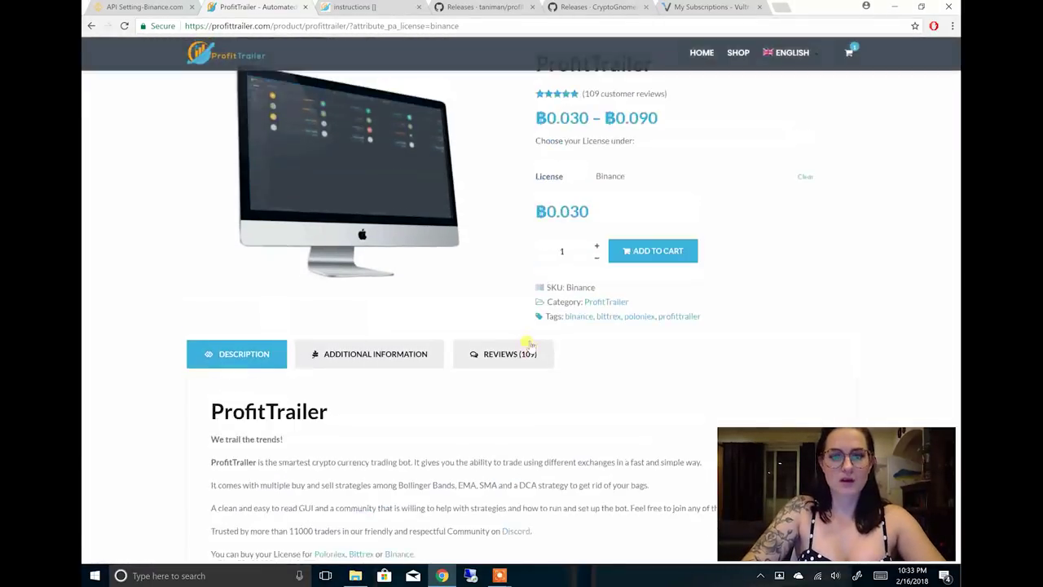
left_click(661, 252)
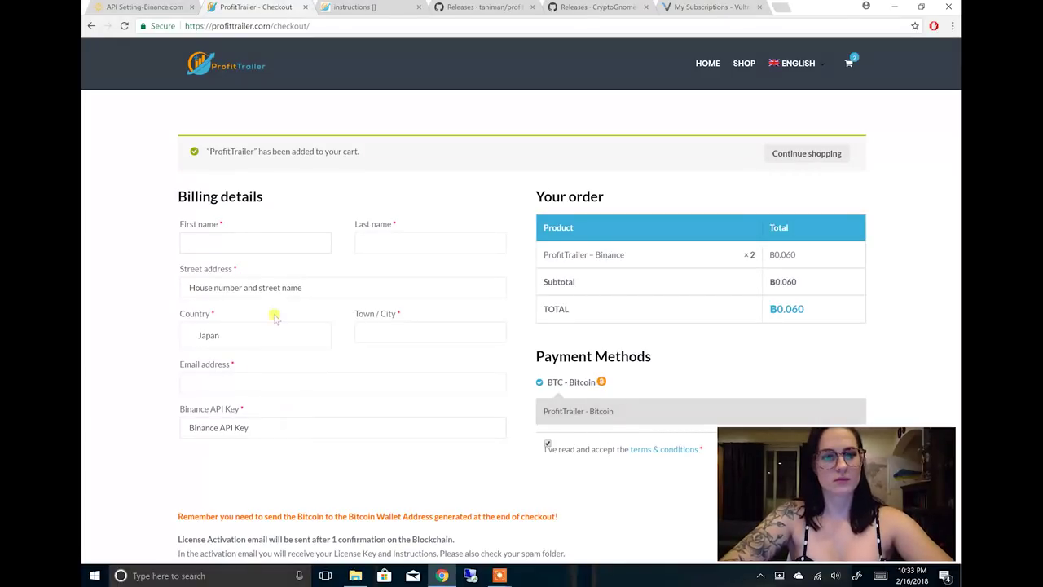
left_click(289, 432)
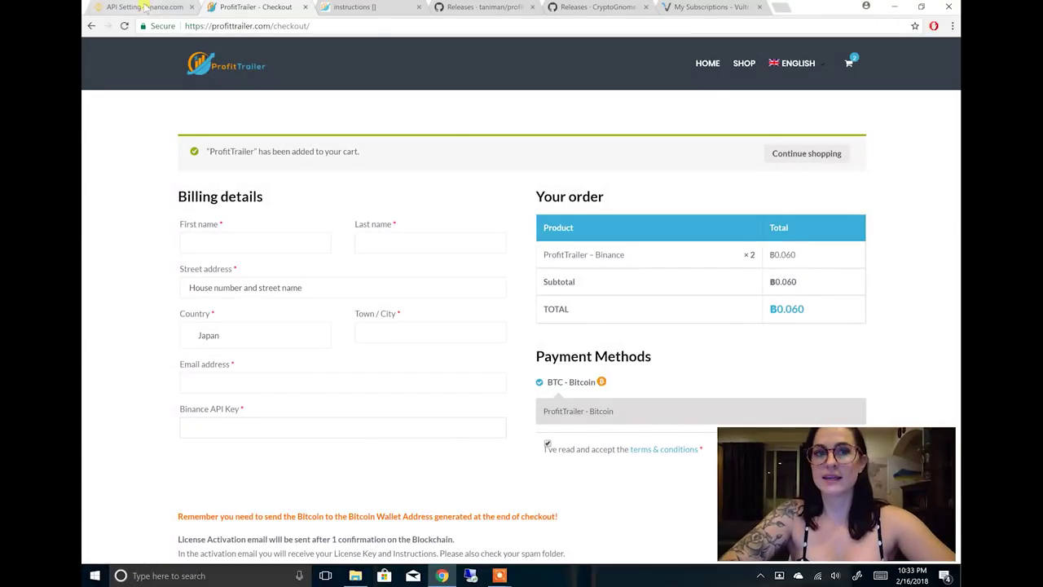
left_click(142, 7)
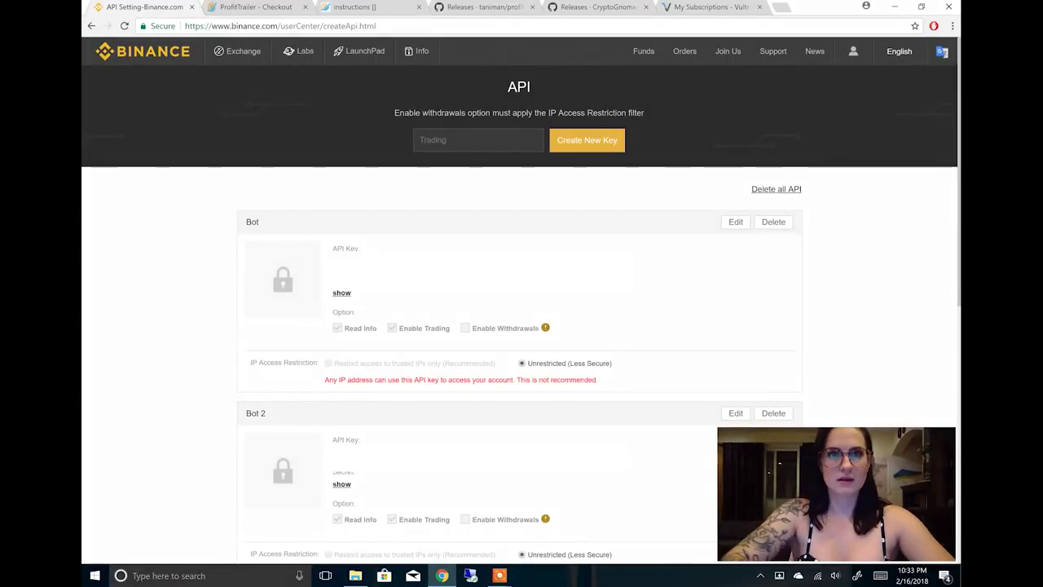
Back on the ProfitTrailer checkout, leave the Binance API Key field empty and scroll to Place Order.
left_click(251, 6)
left_click(247, 430)
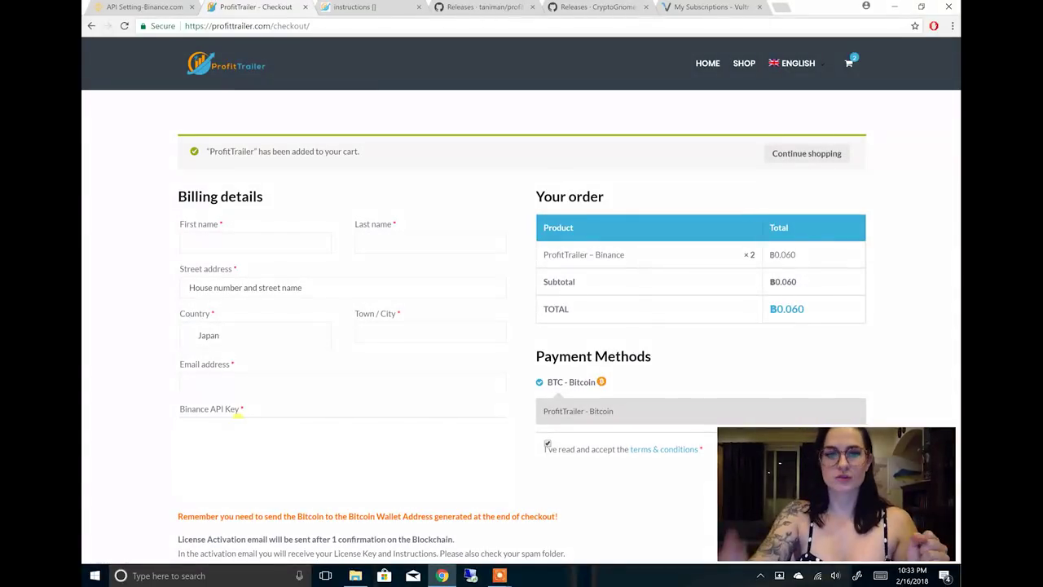
left_click(241, 425)
left_click(173, 381)
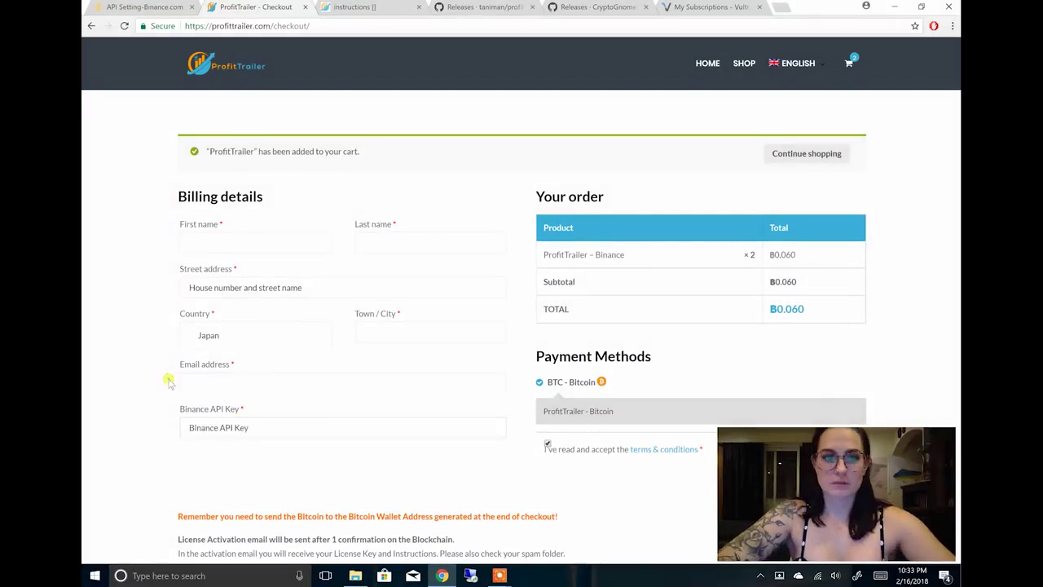
scroll(168, 381, "down", 2)
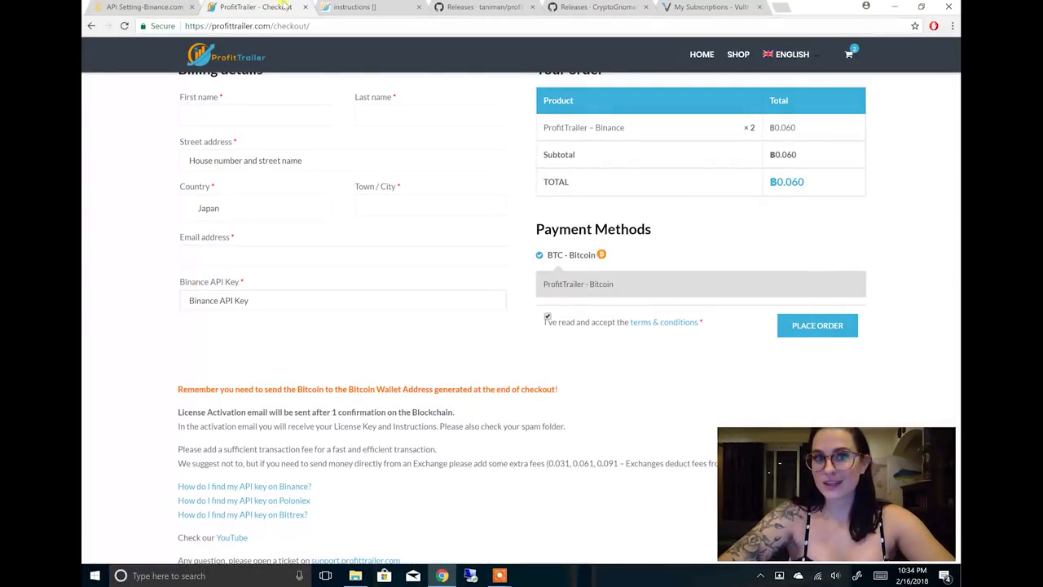
Check the v1.2.6.16 ProfitTrailer.zip release from the Wiki, then open the Minimal requirements page.
left_click(354, 7)
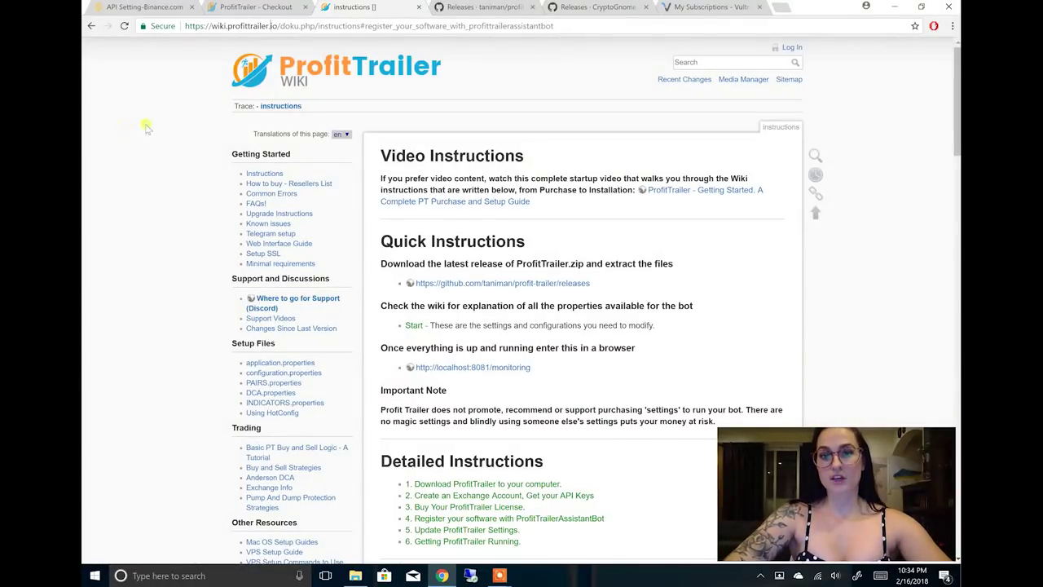
left_click(499, 283)
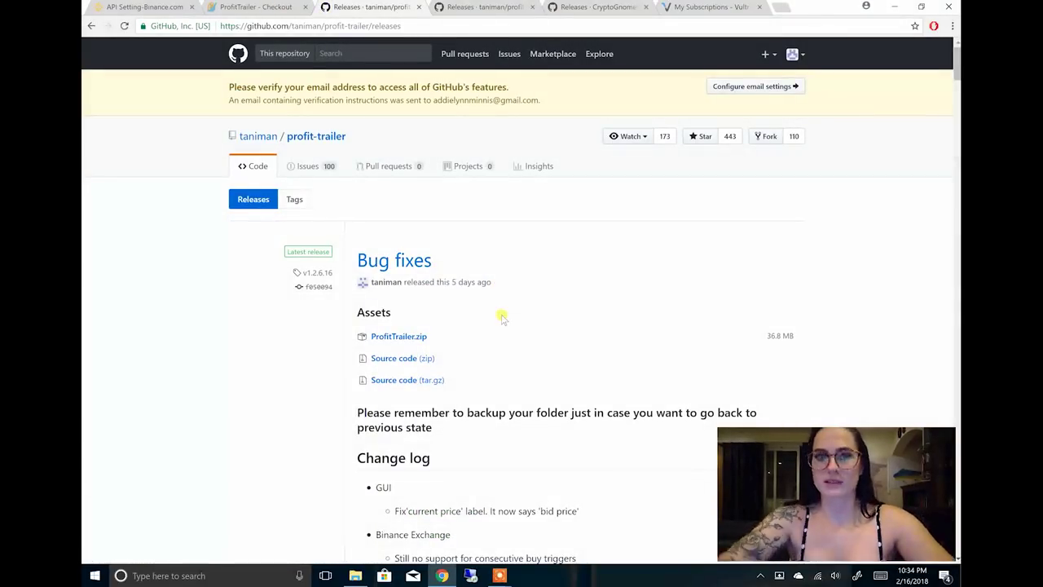
left_click(89, 27)
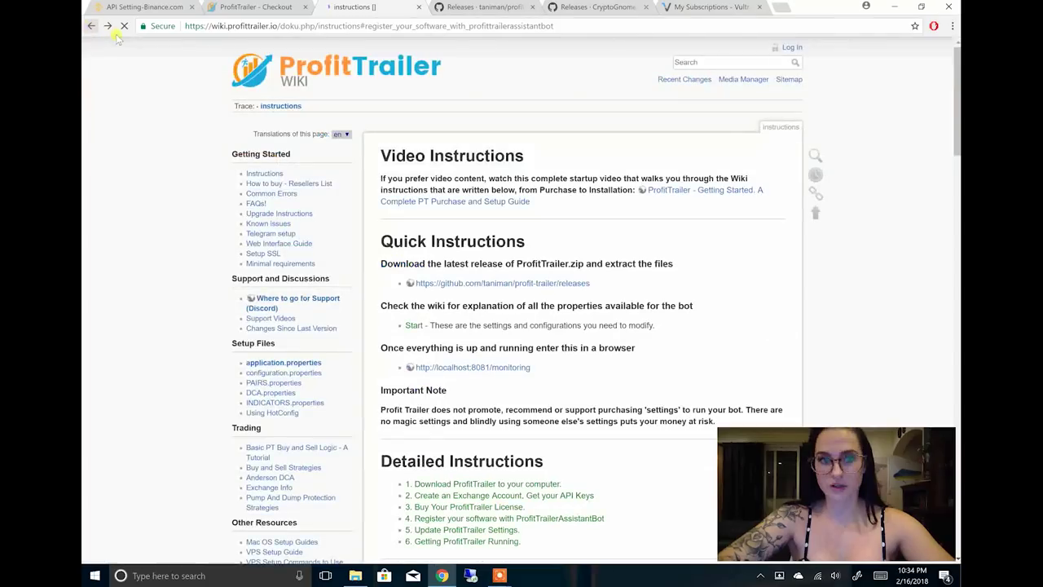
left_click(280, 264)
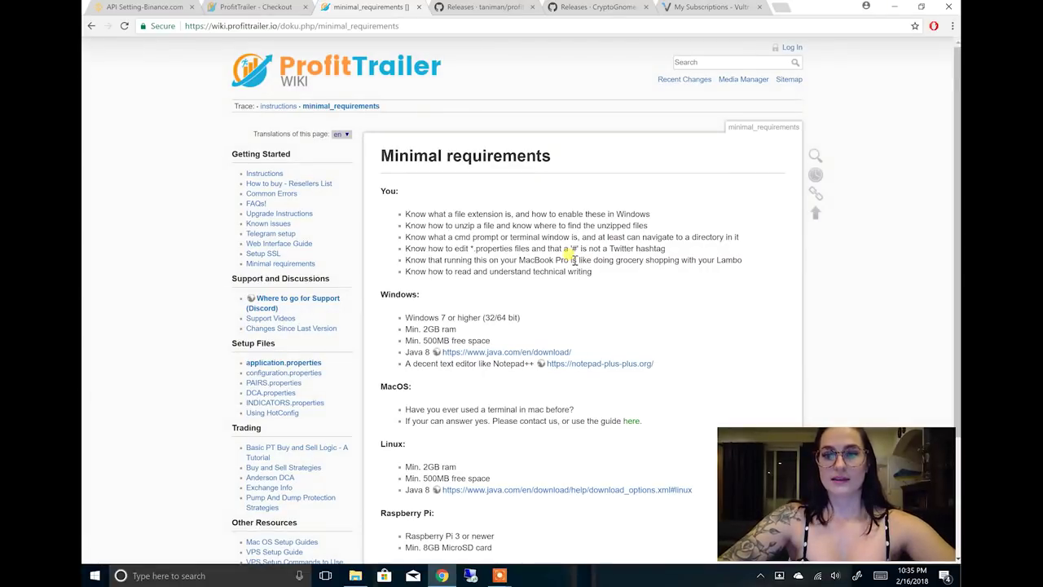
Open application.properties from the Demo ProfitTrailer folder with Edit with Notepad++.
left_click(894, 7)
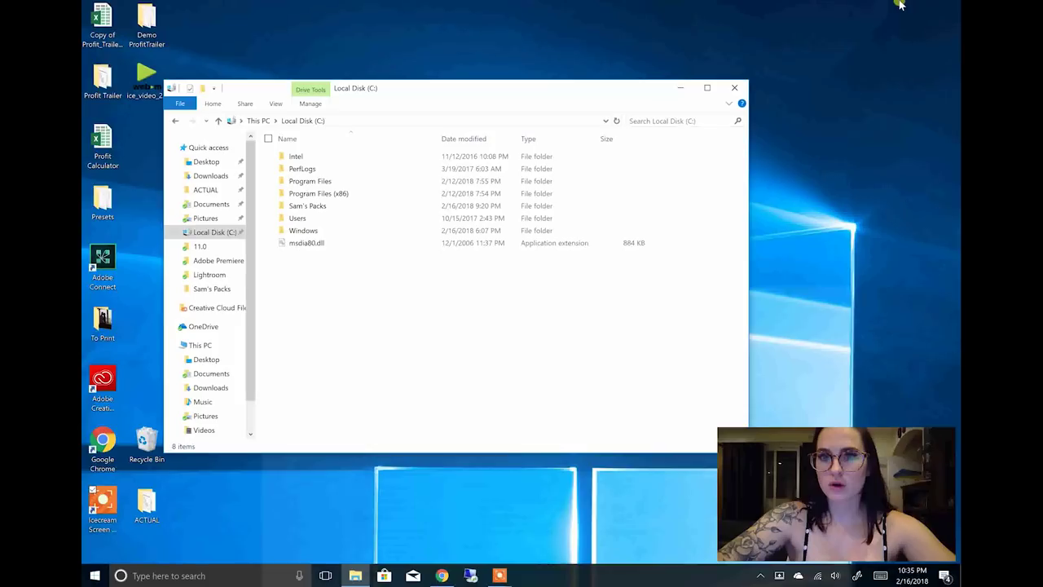
double_click(143, 20)
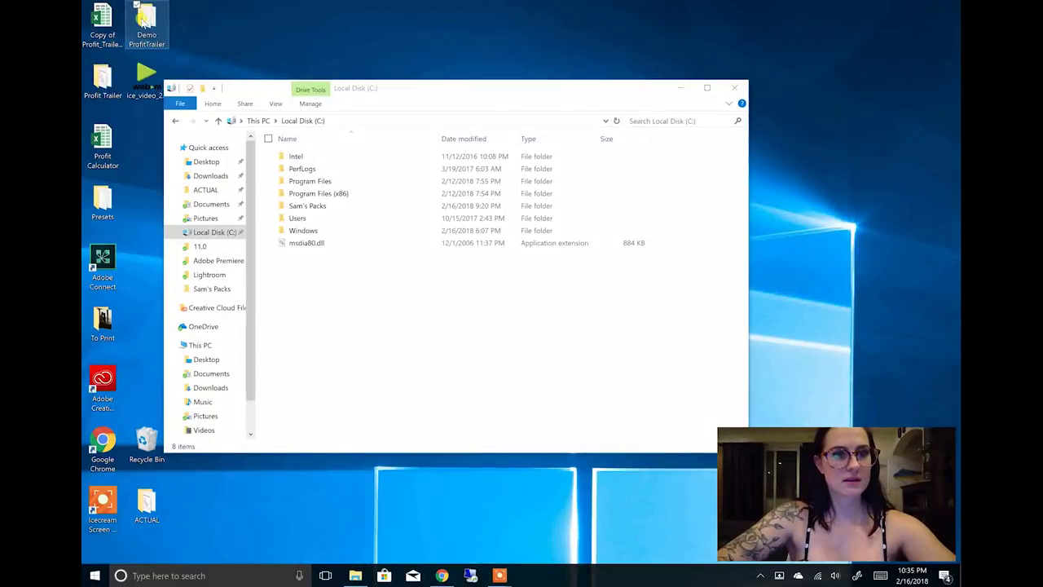
left_click(334, 233)
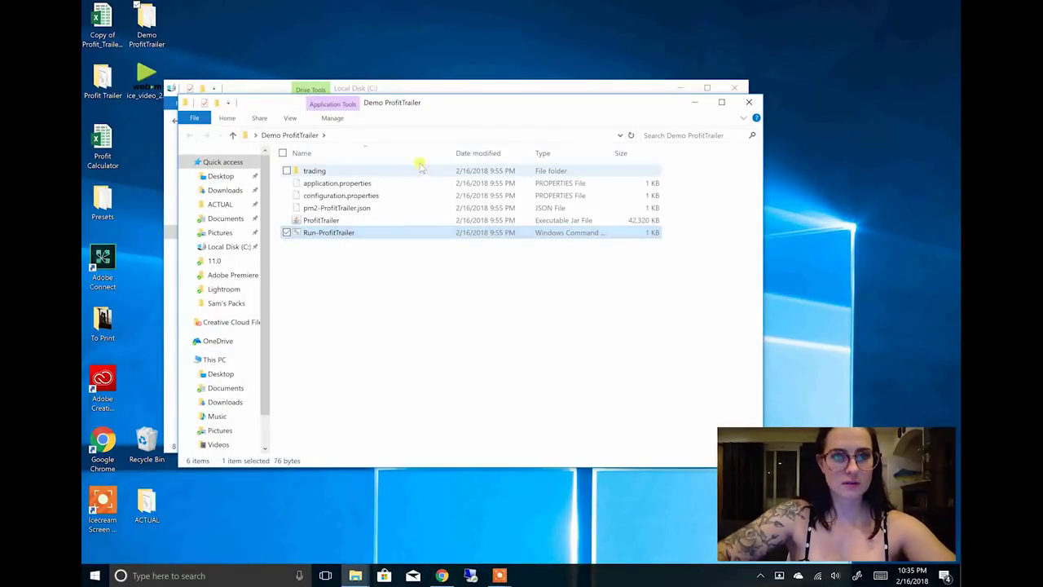
left_click(439, 312)
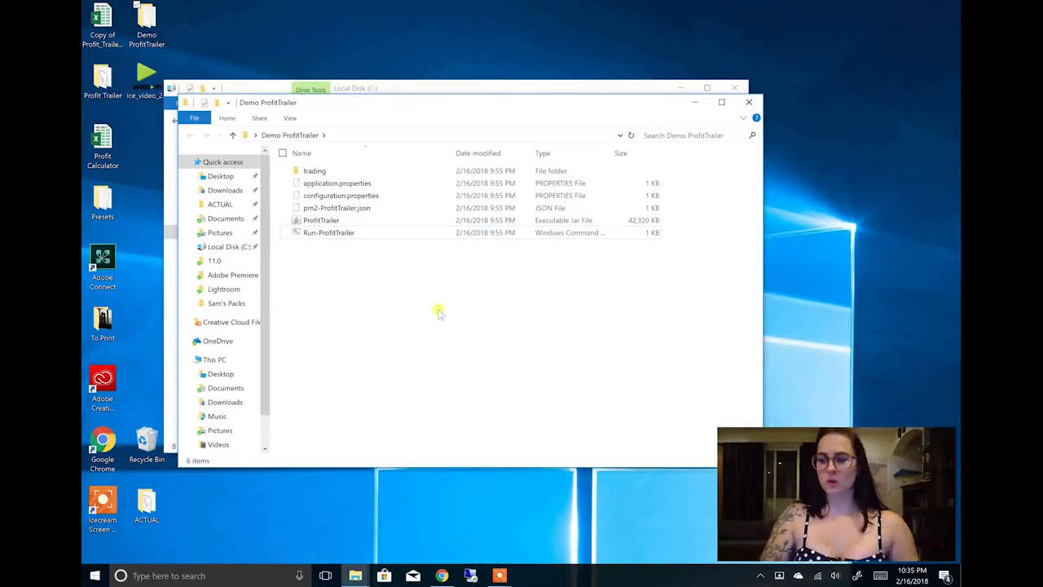
left_click(354, 184)
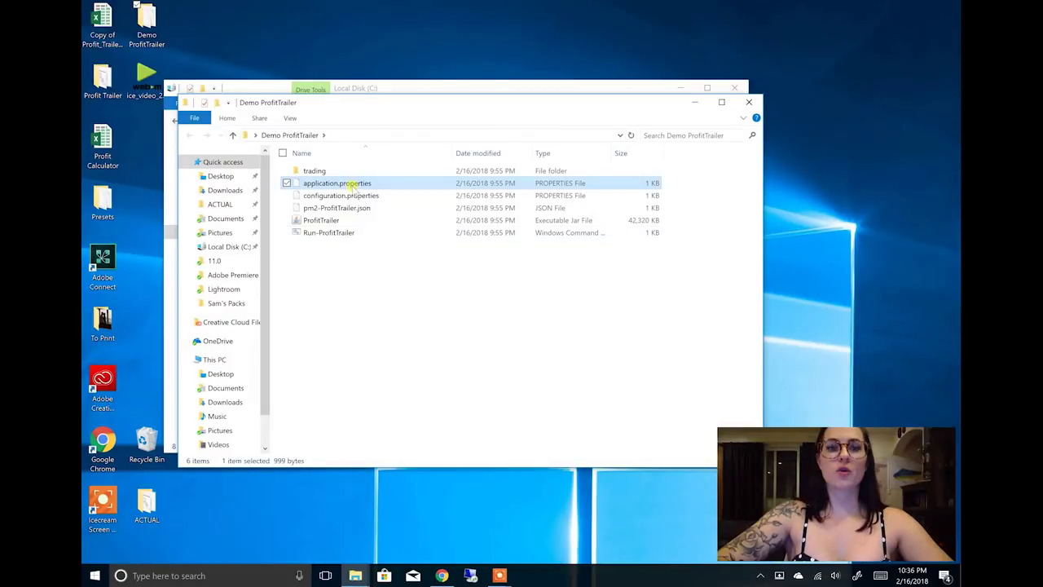
right_click(354, 185)
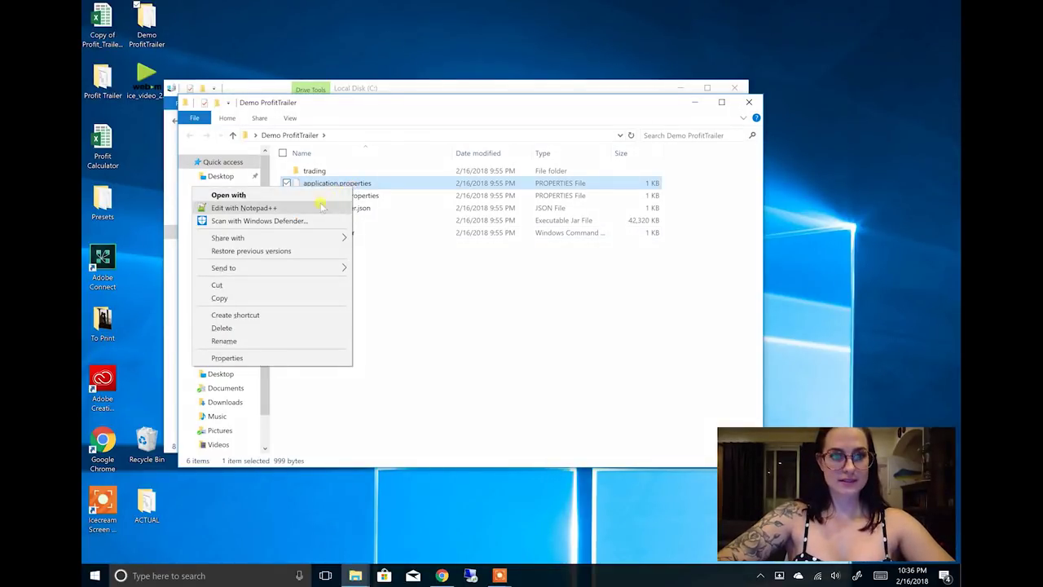
left_click(321, 210)
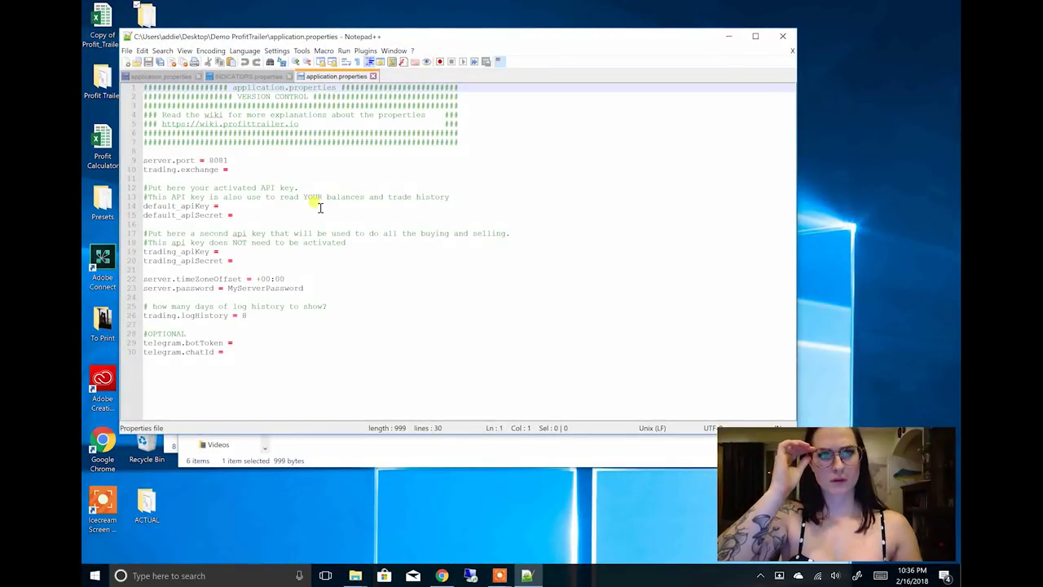
Set trading.exchange to BINANCE in application.properties, then bring up the Binance API page in Chrome.
left_click(232, 170)
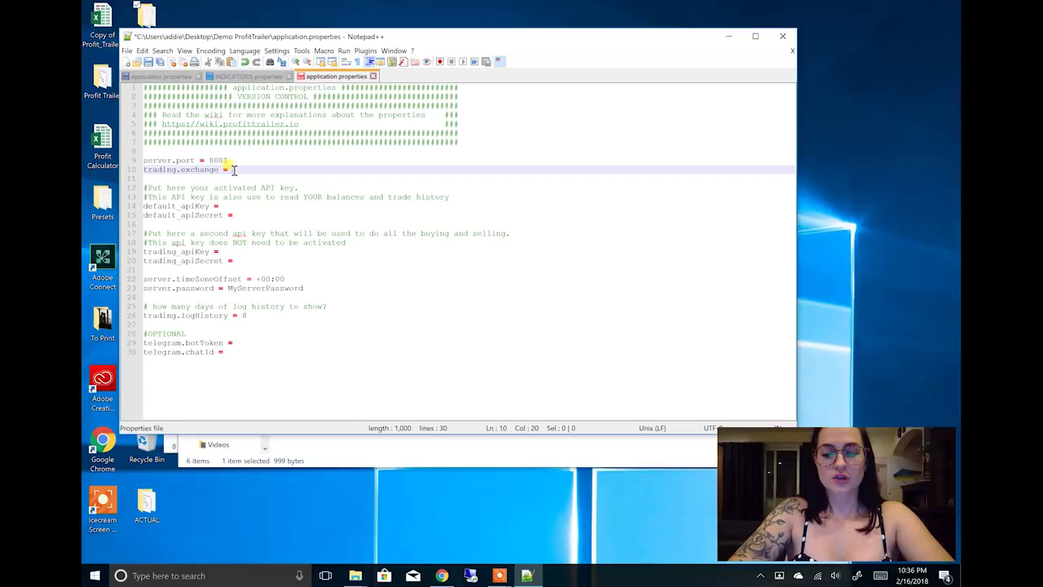
type("BINANCE")
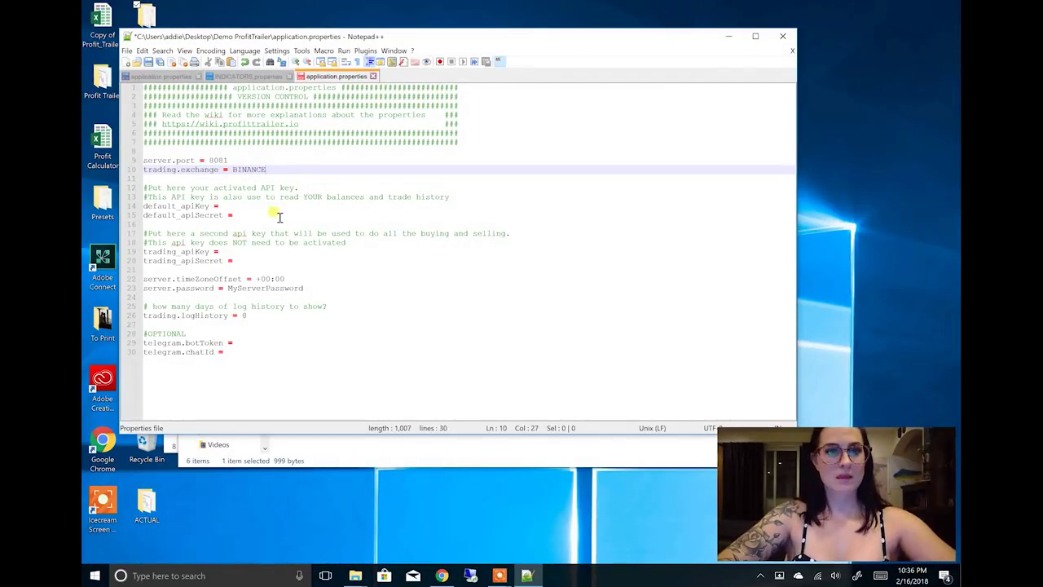
left_click(251, 206)
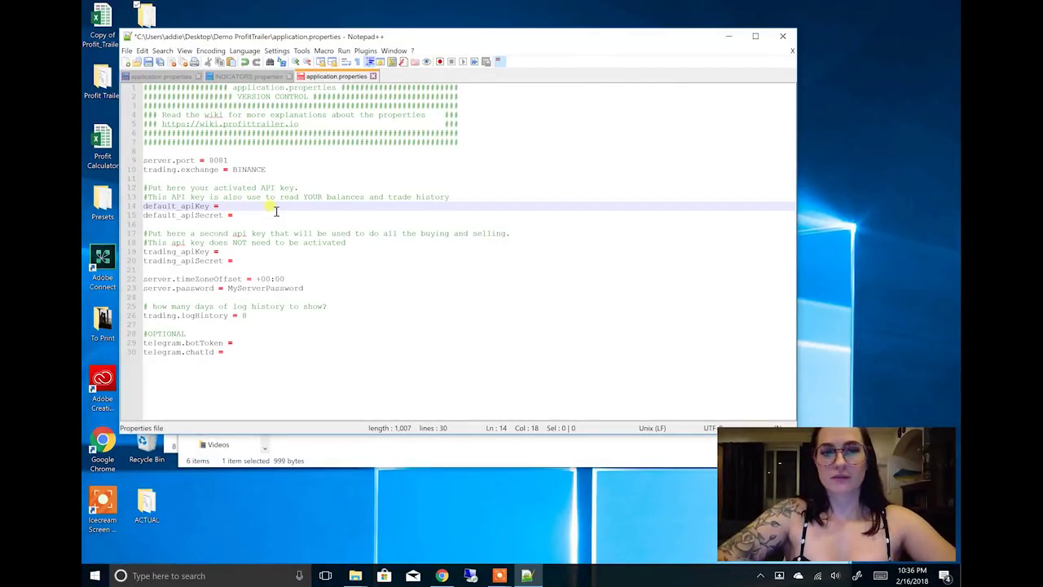
left_click(445, 576)
left_click(121, 8)
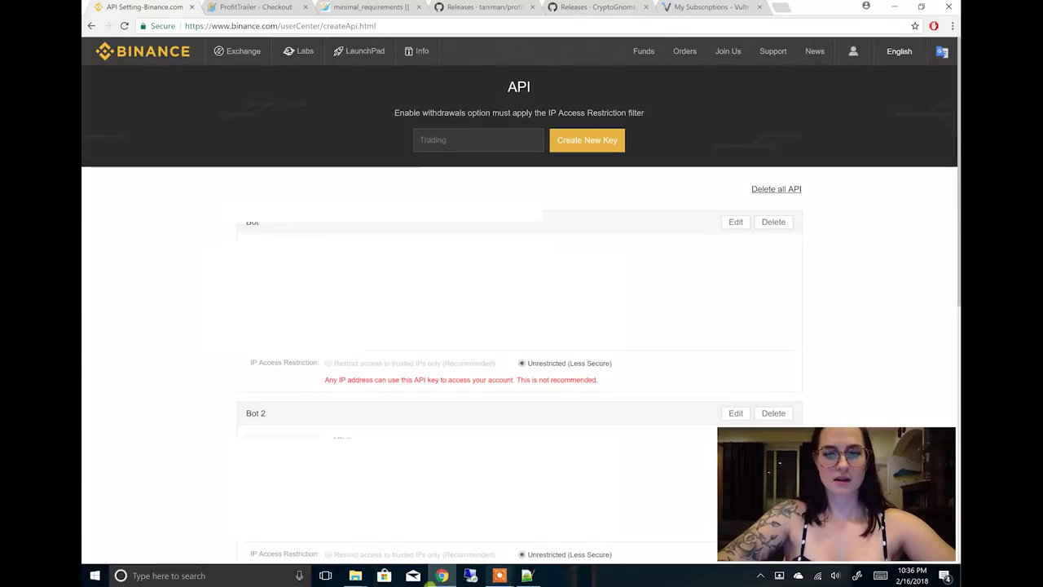
Paste the copied Binance API secret after default_apiSecret in application.properties, then return to Binance.
left_click(527, 574)
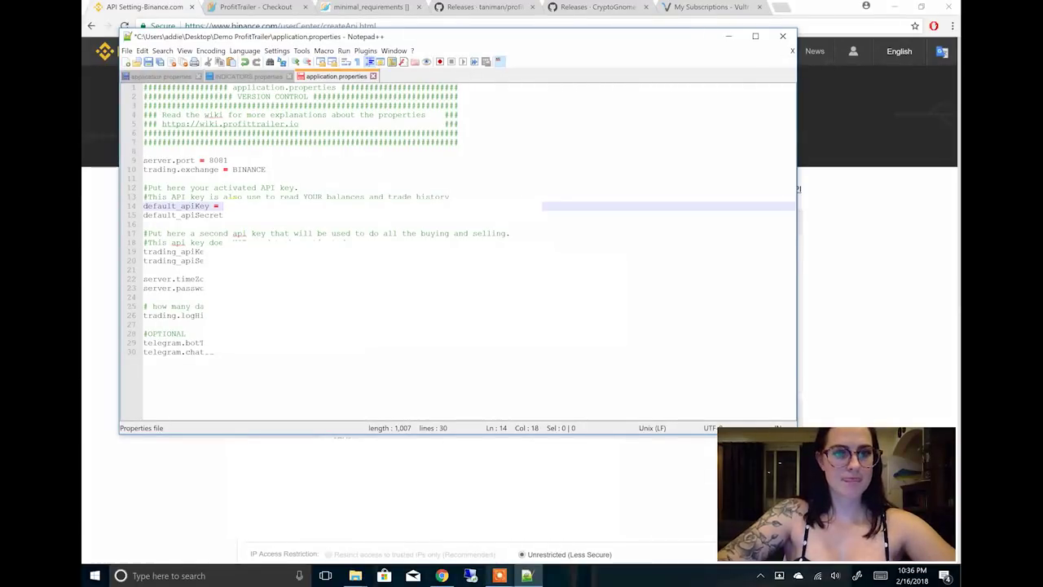
left_click(249, 216)
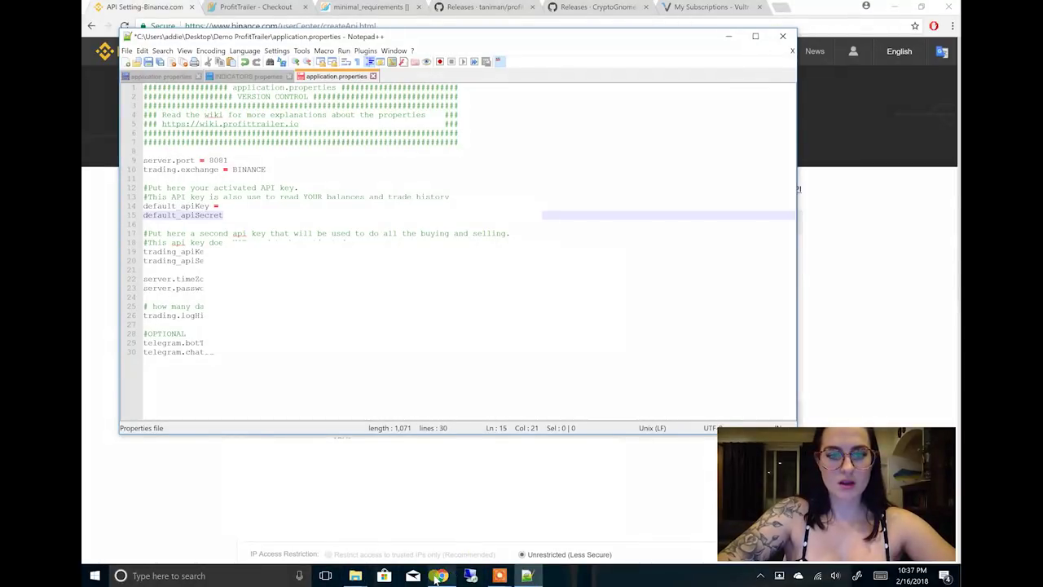
left_click(528, 575)
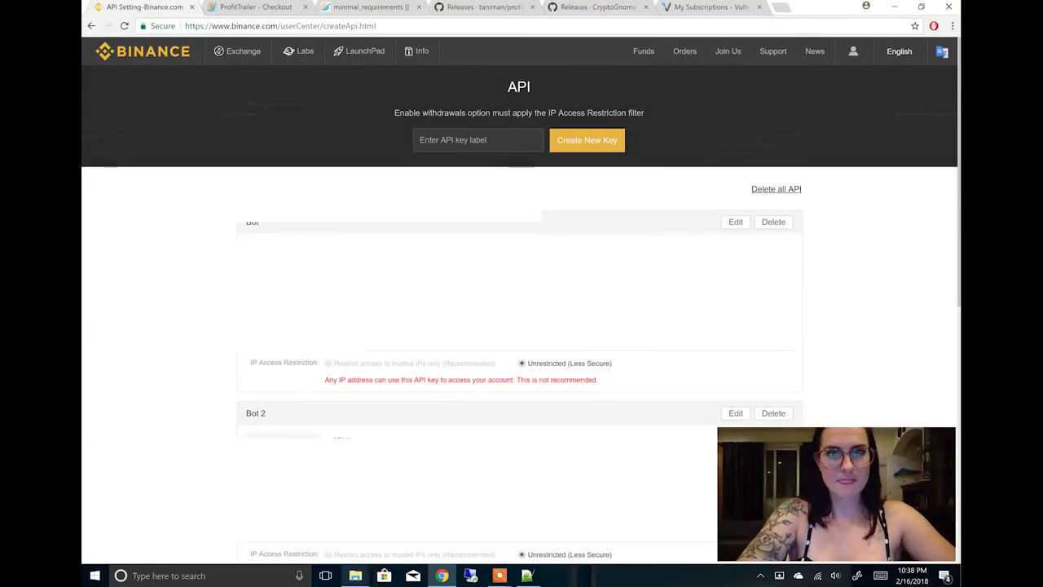
key("alt+Tab")
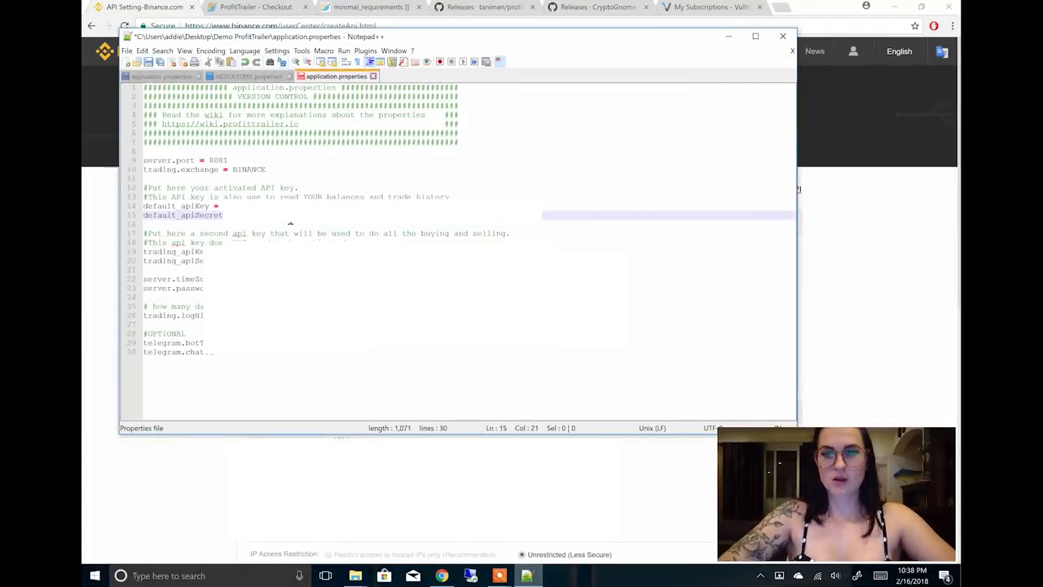
key("ctrl+v")
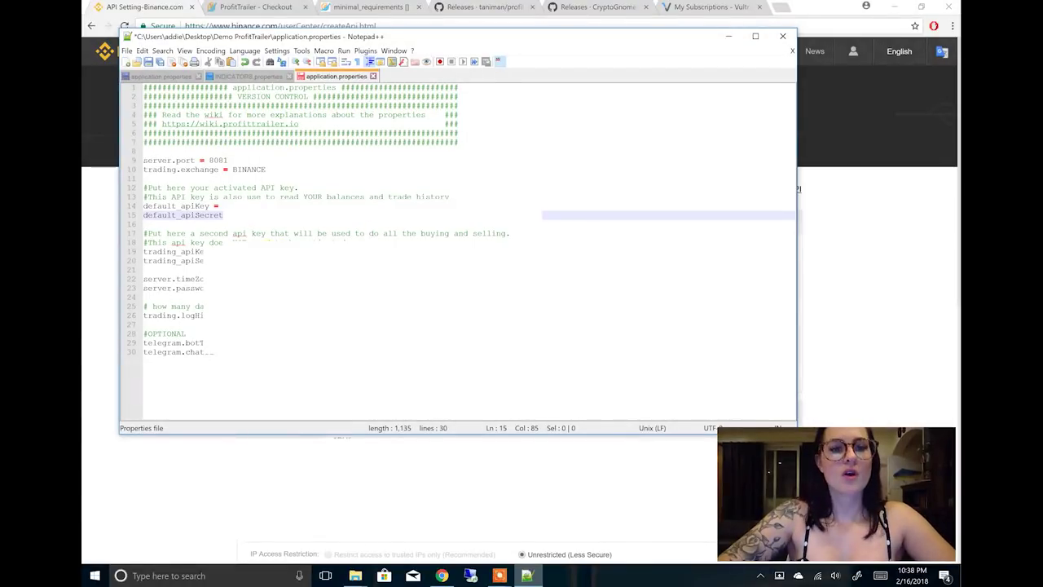
key("alt+Tab")
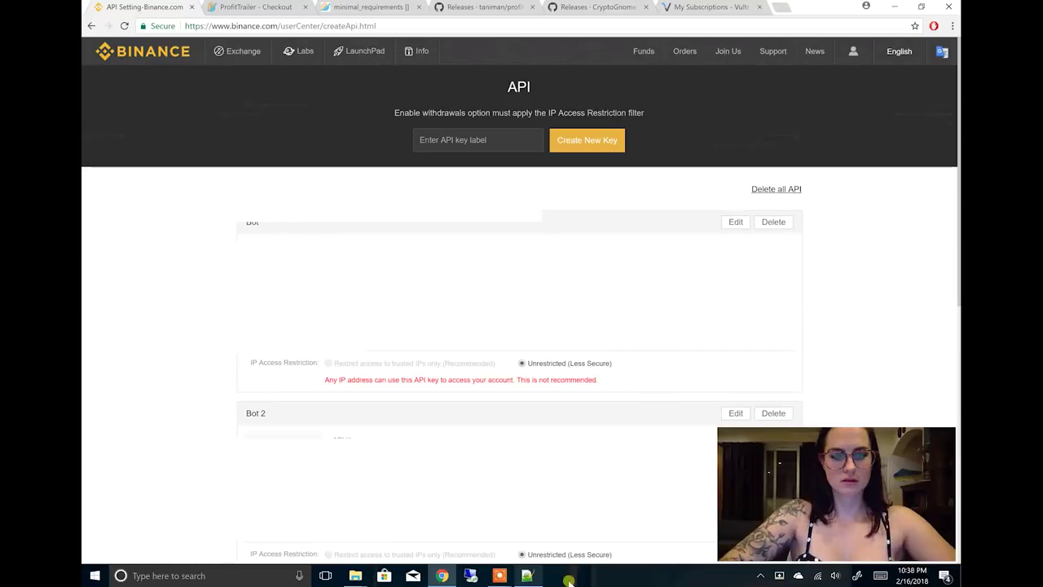
Paste the second Binance API key into trading_apiKey on line 19.
left_click(470, 575)
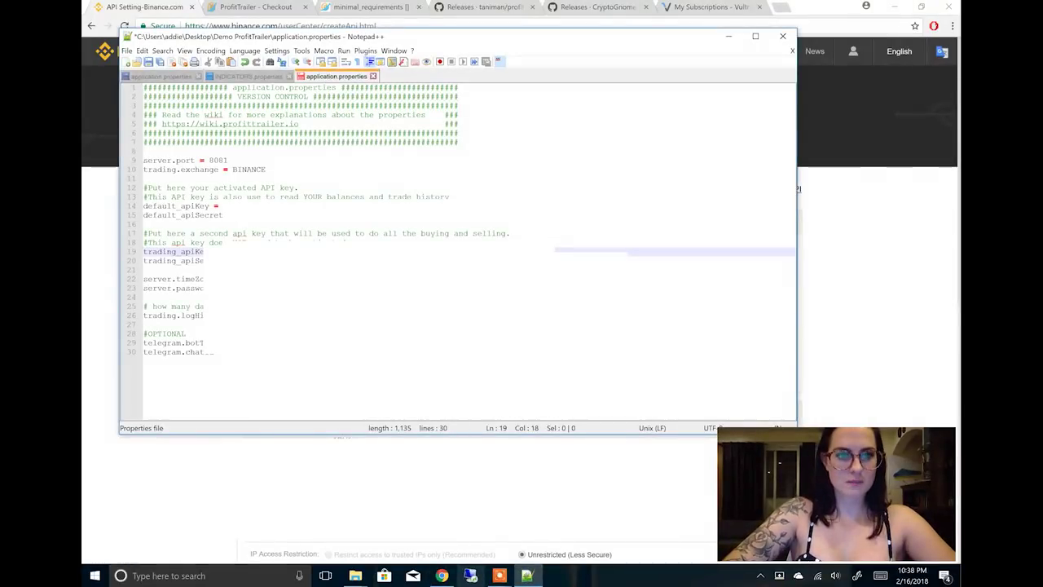
key("ctrl+v")
left_click(237, 261)
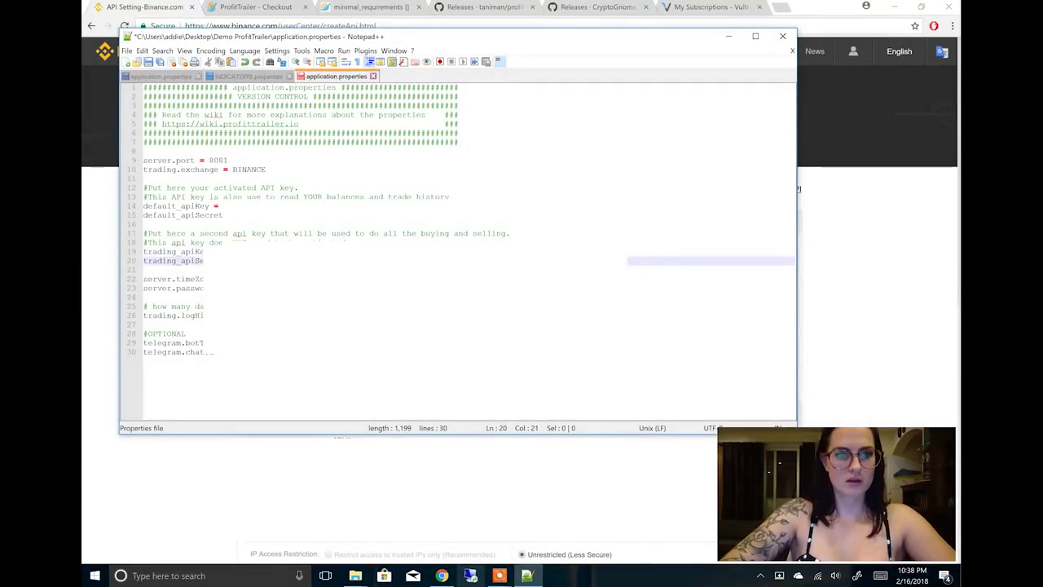
Request the second key's secret on Binance, dismiss the verification prompt, and return to Notepad++.
left_click(221, 484)
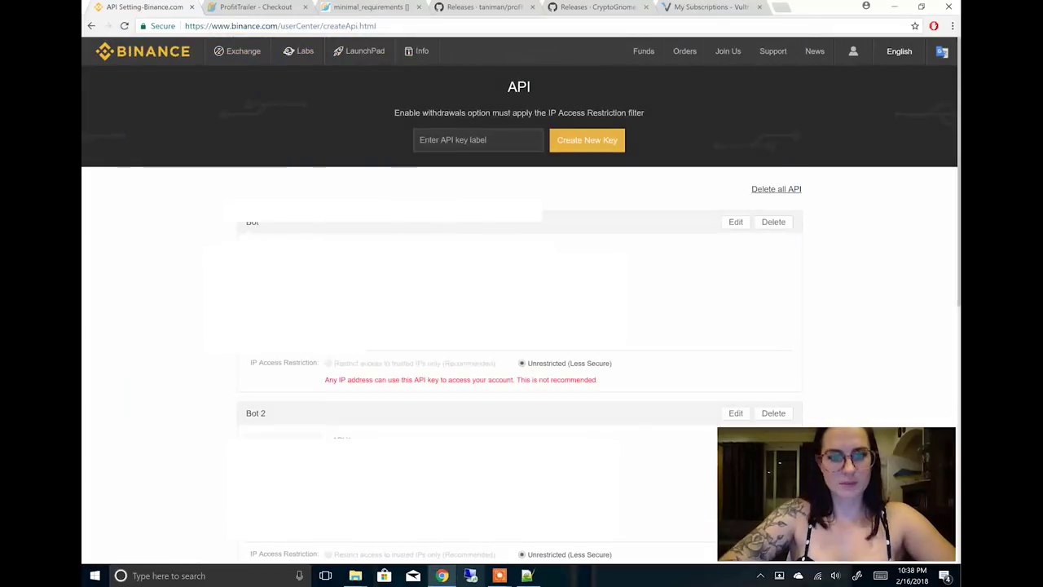
left_click(736, 222)
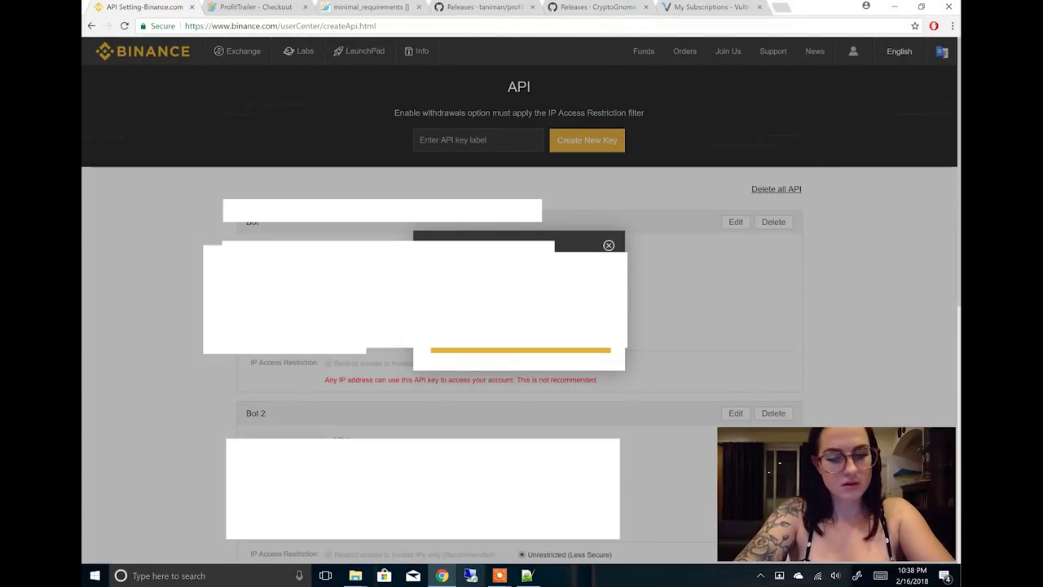
key("Escape")
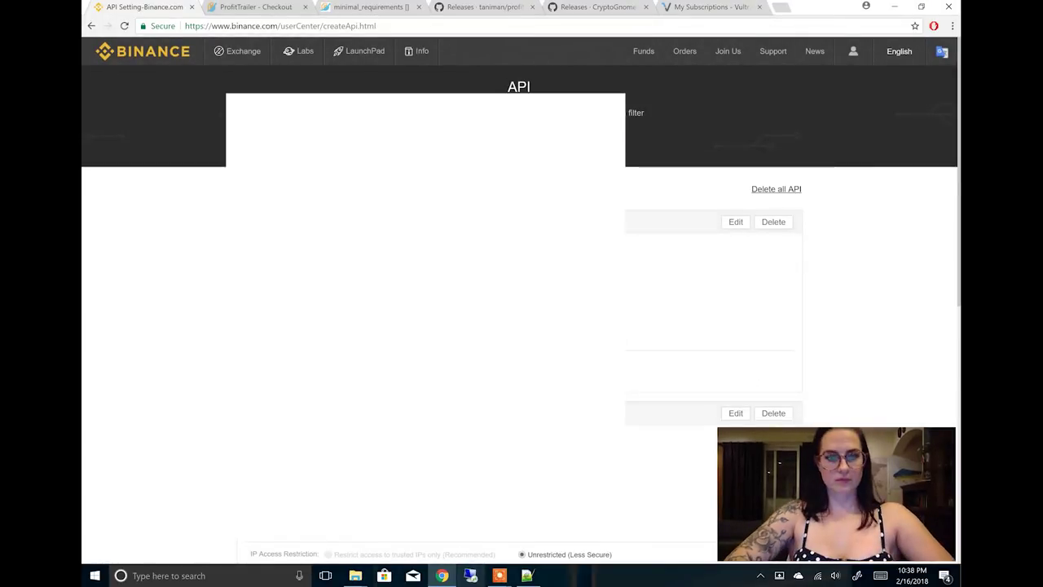
scroll(522, 326, "down", 1)
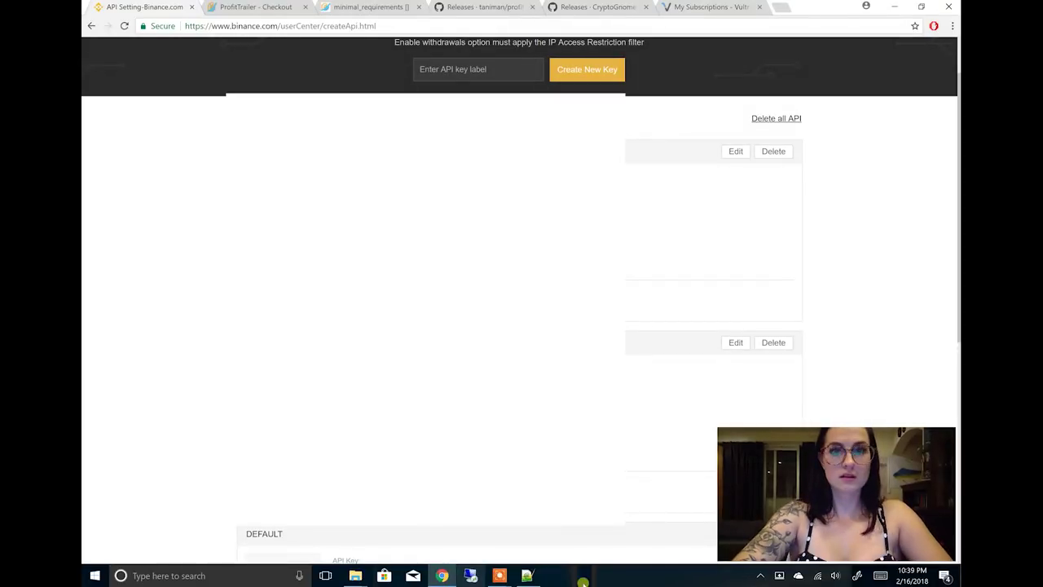
left_click(529, 575)
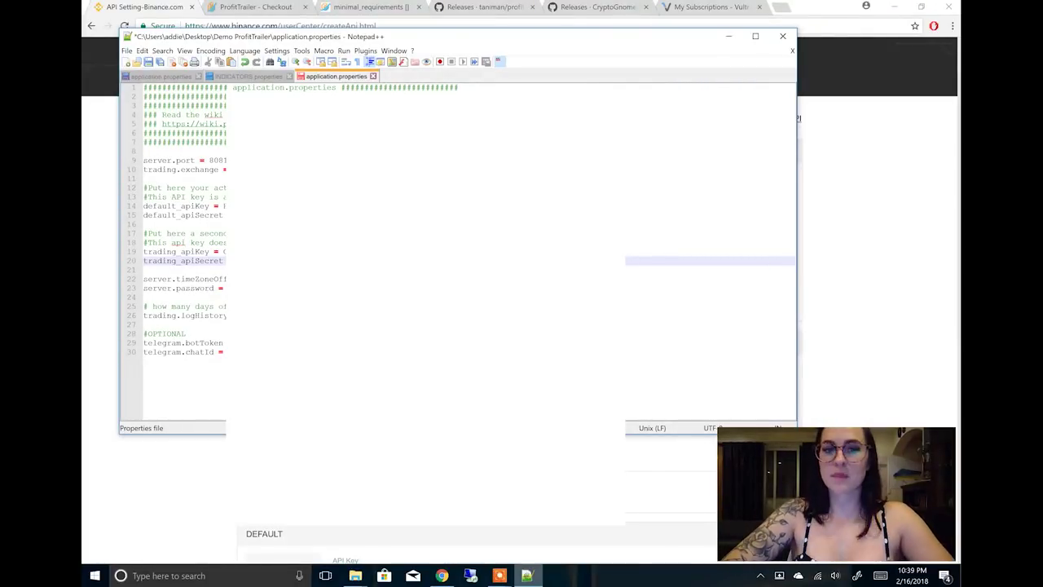
Review the remaining lines of application.properties, save the file, and close Notepad++.
left_click(187, 278)
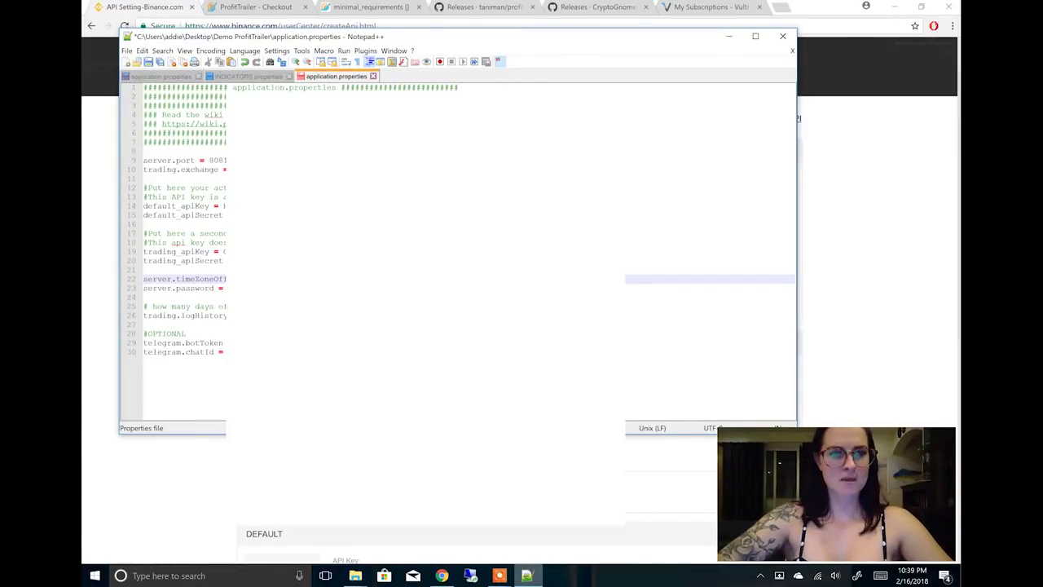
key("Down")
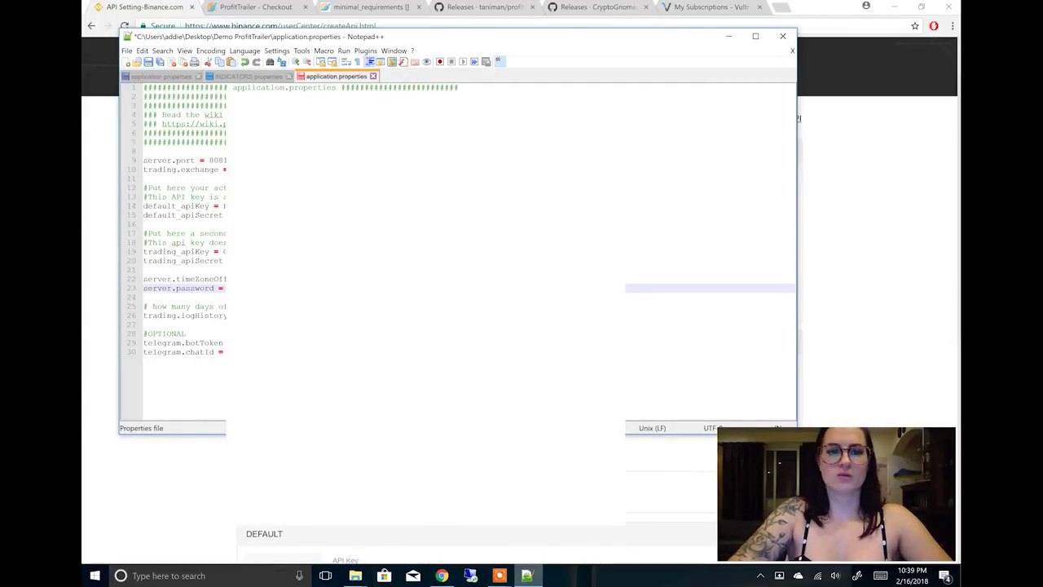
left_click(221, 316)
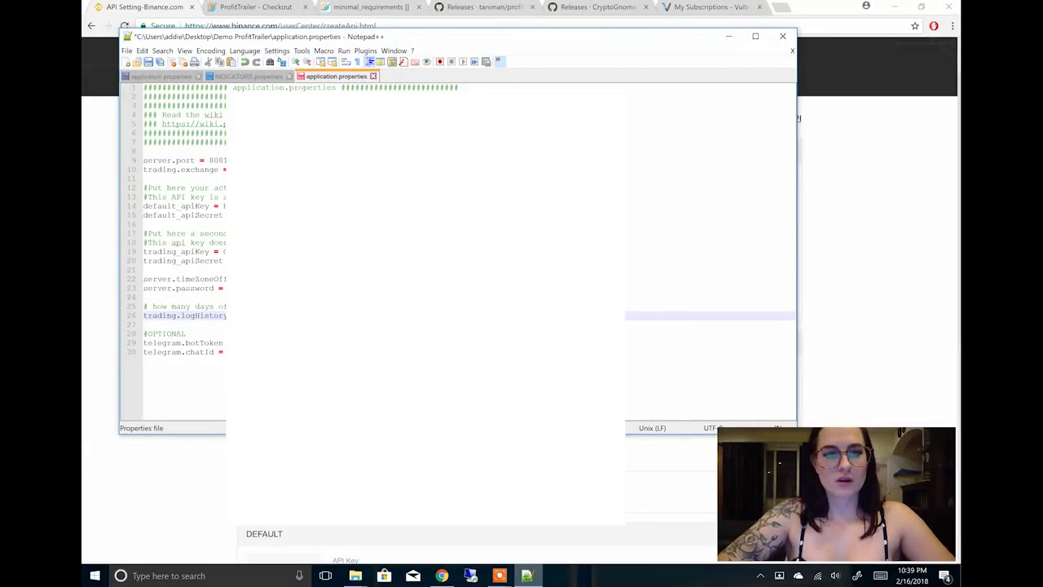
left_click(149, 63)
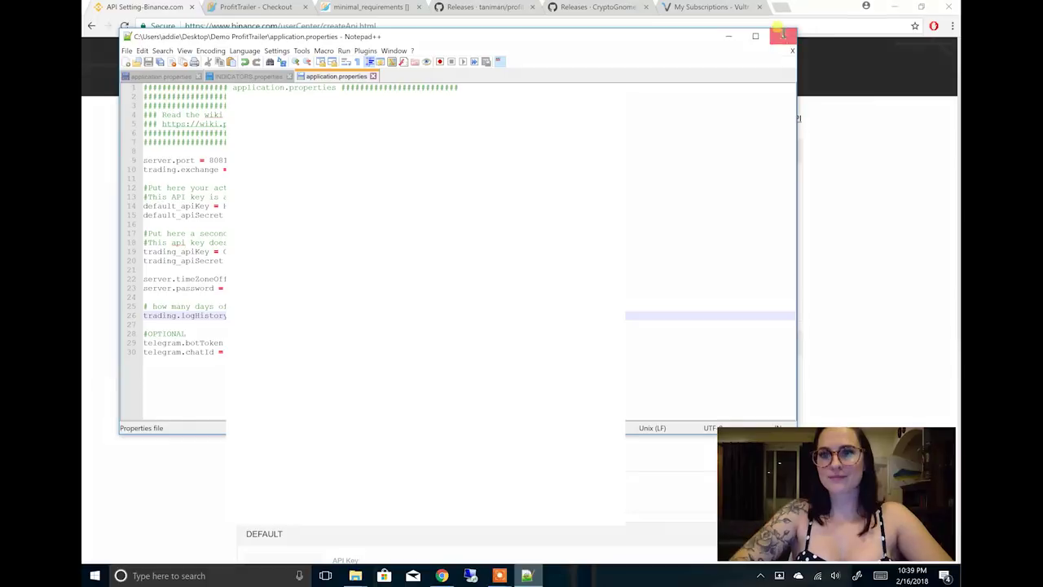
left_click(782, 35)
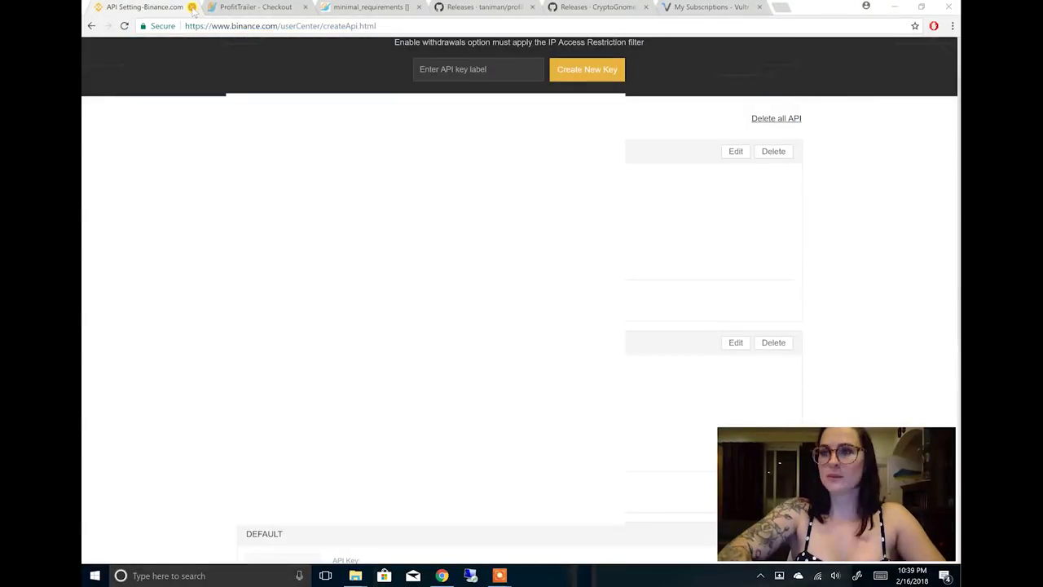
Close the Binance API, ProfitTrailer checkout and minimal requirements wiki tabs in Chrome.
left_click(192, 7)
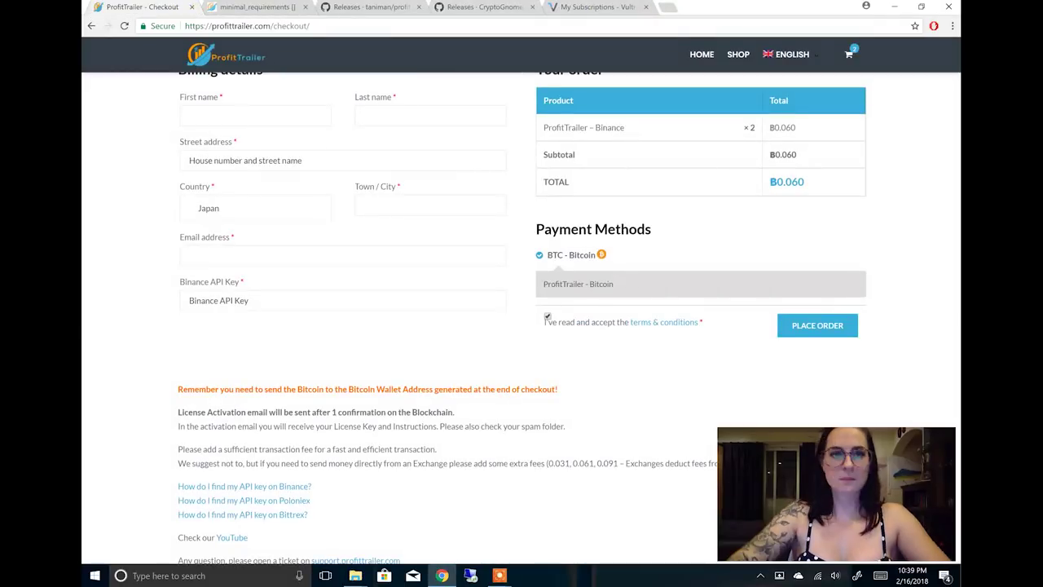
left_click(191, 8)
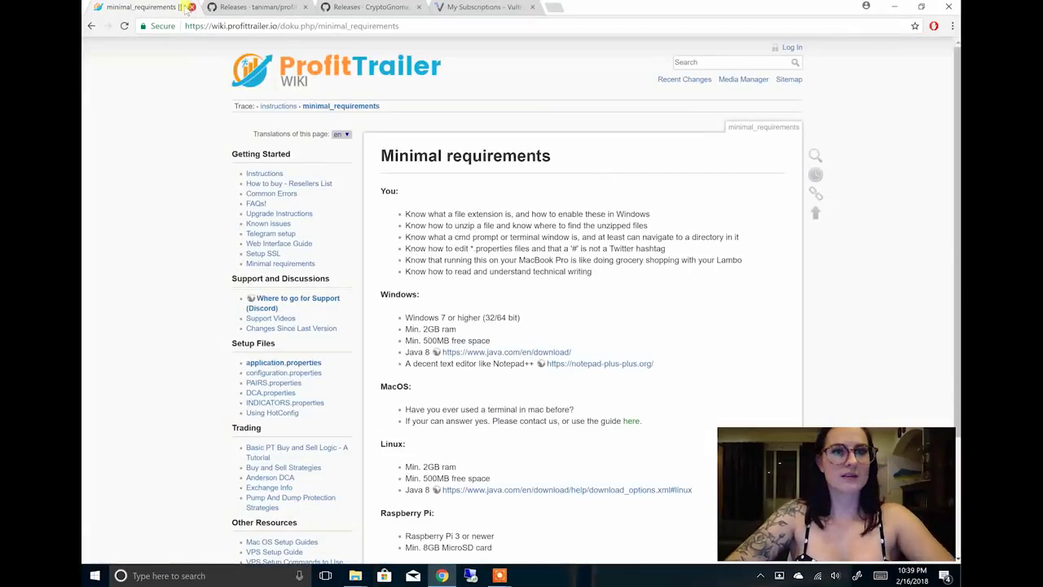
left_click(192, 7)
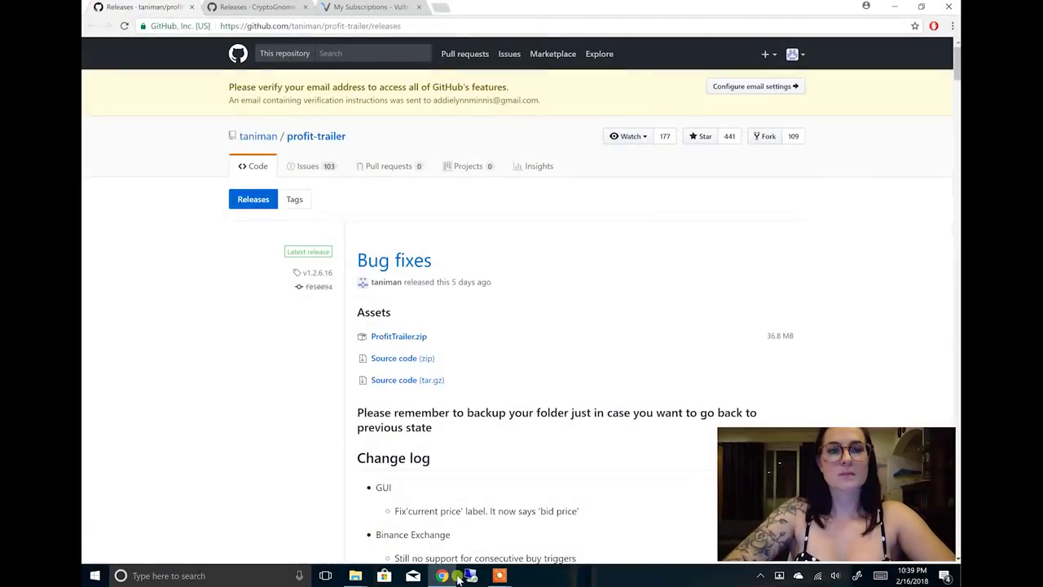
Bring up the Demo ProfitTrailer folder and select application.properties.
mouse_move(356, 574)
left_click(422, 521)
left_click(330, 184)
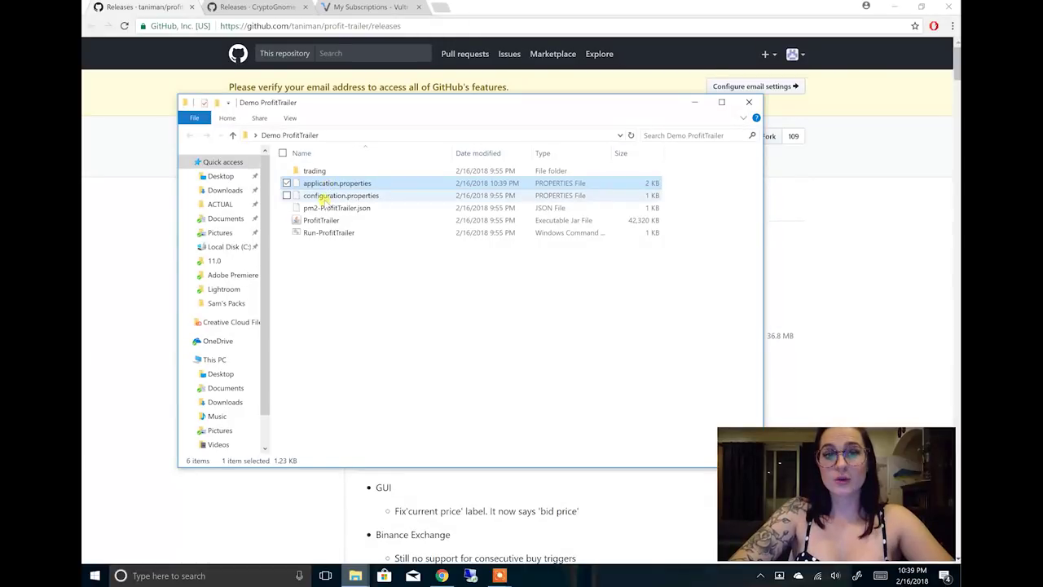
Open the trading subfolder, then switch to the CryptoGnome Profit-Trailer-Settings releases page.
double_click(313, 173)
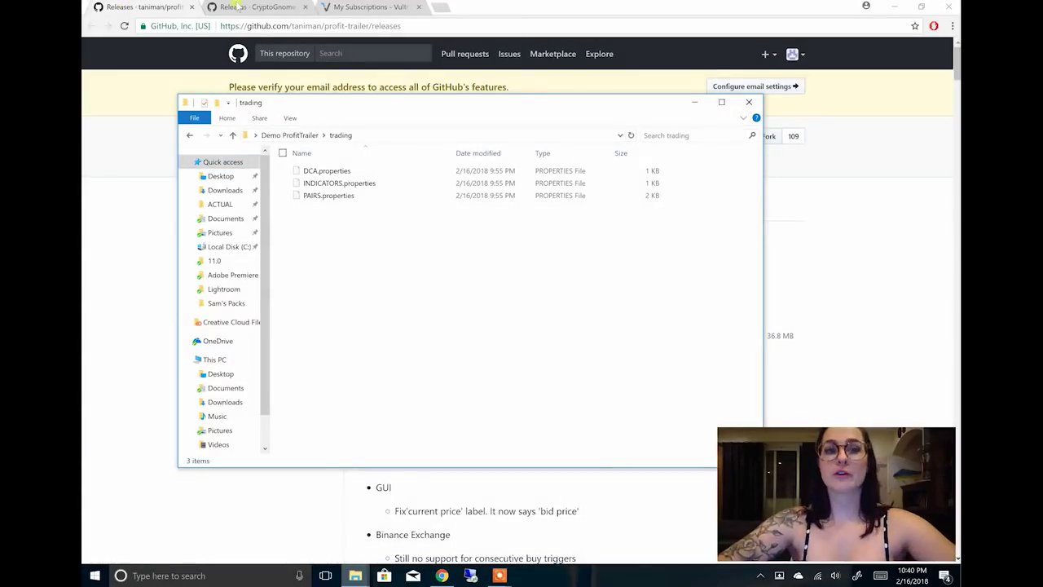
left_click(234, 6)
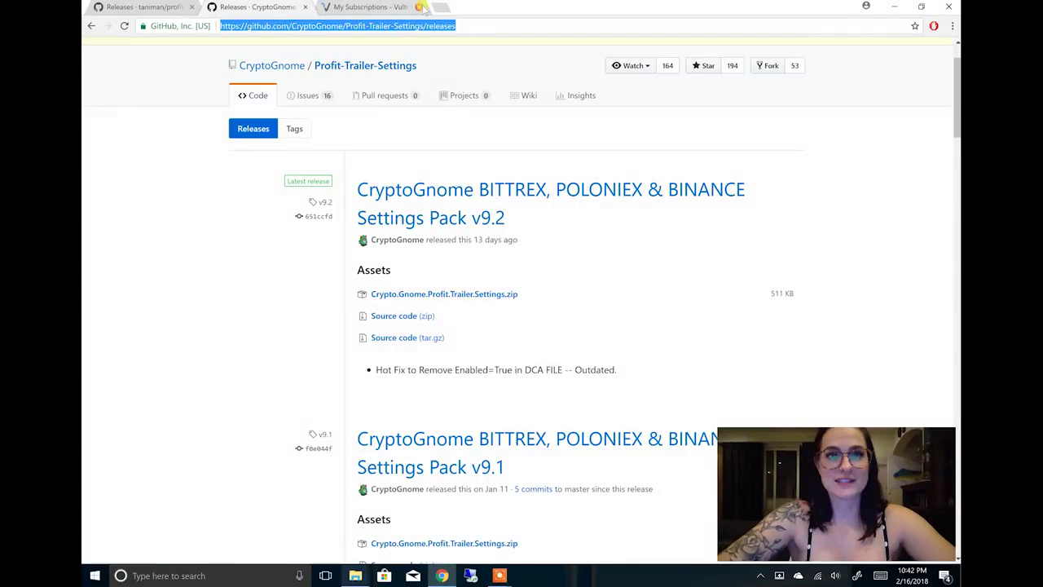
Switch to the My Subscriptions - Vultr tab and select its page address.
left_click(380, 7)
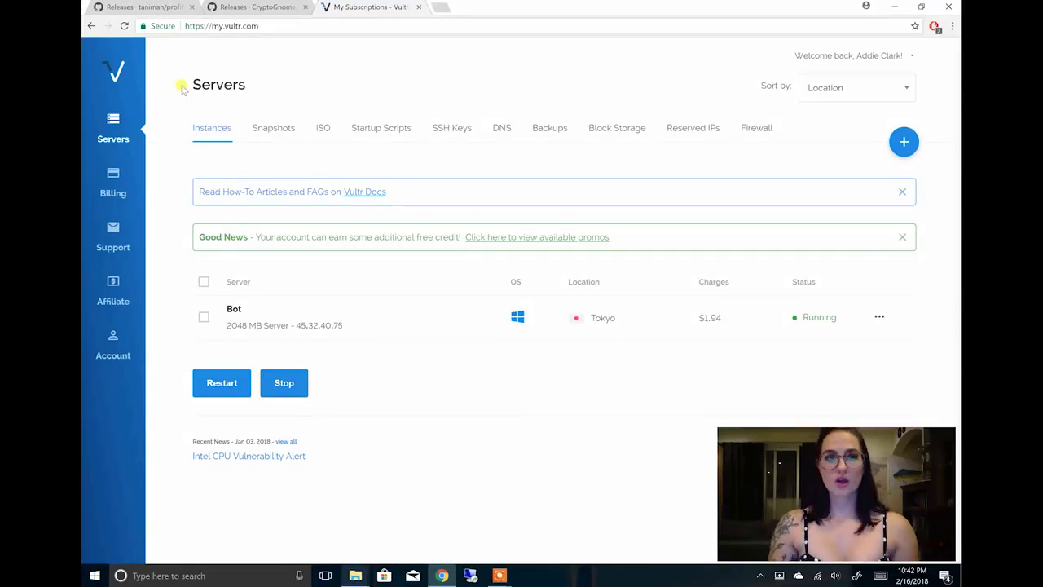
left_click(269, 27)
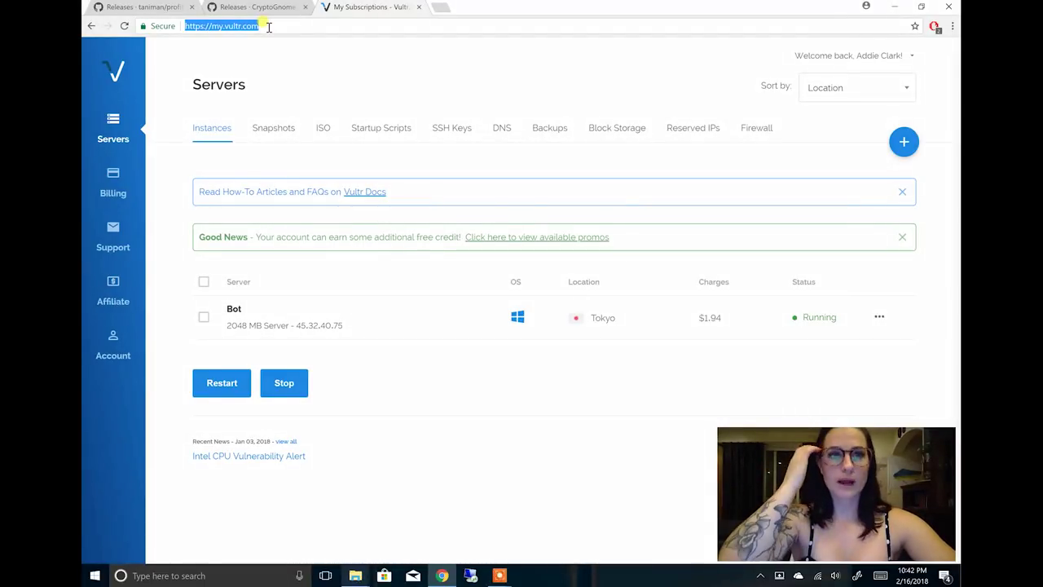
left_click(906, 143)
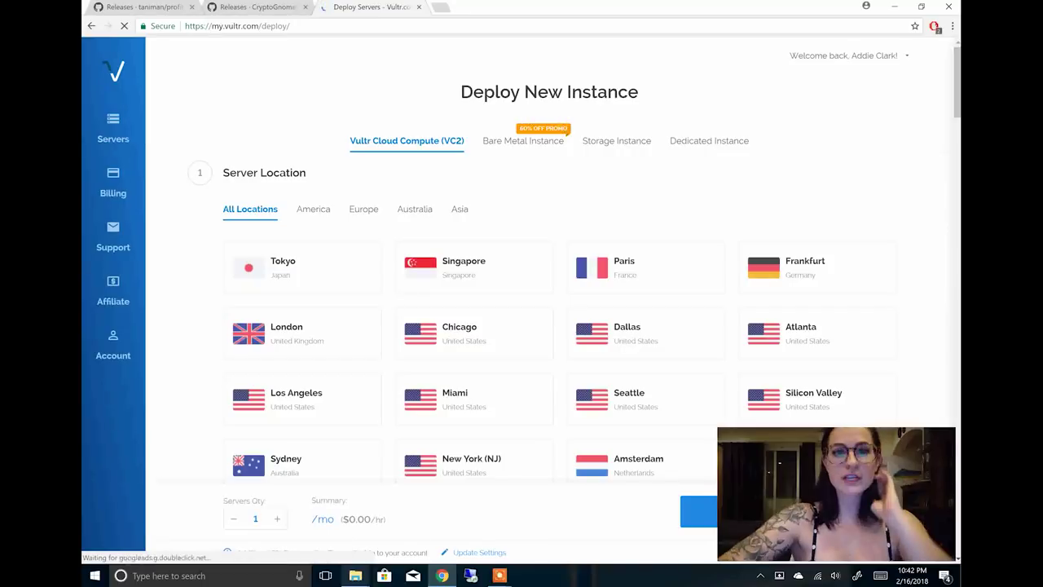
left_click(294, 279)
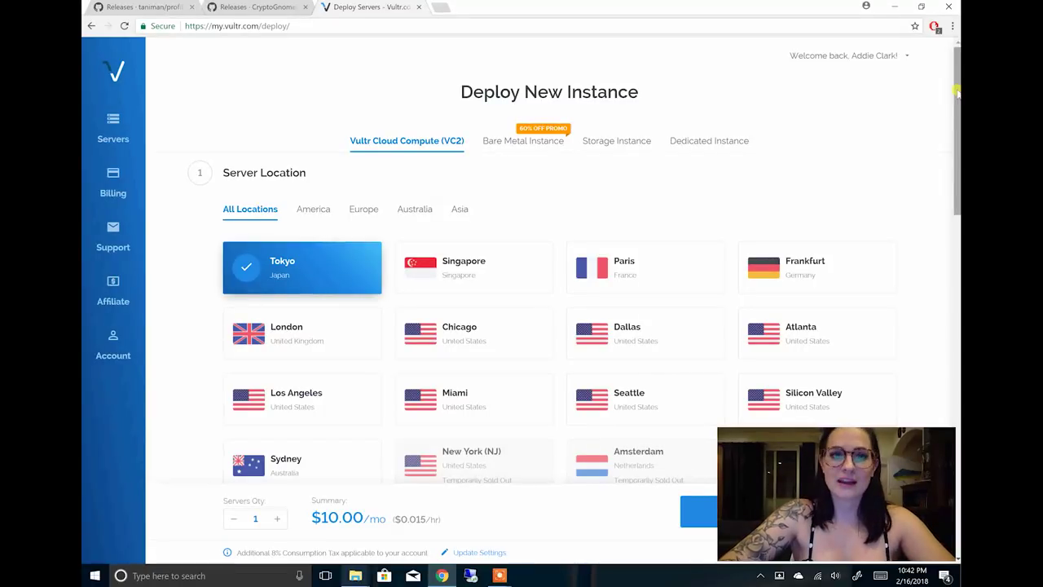
left_click_drag(956, 94, 958, 264)
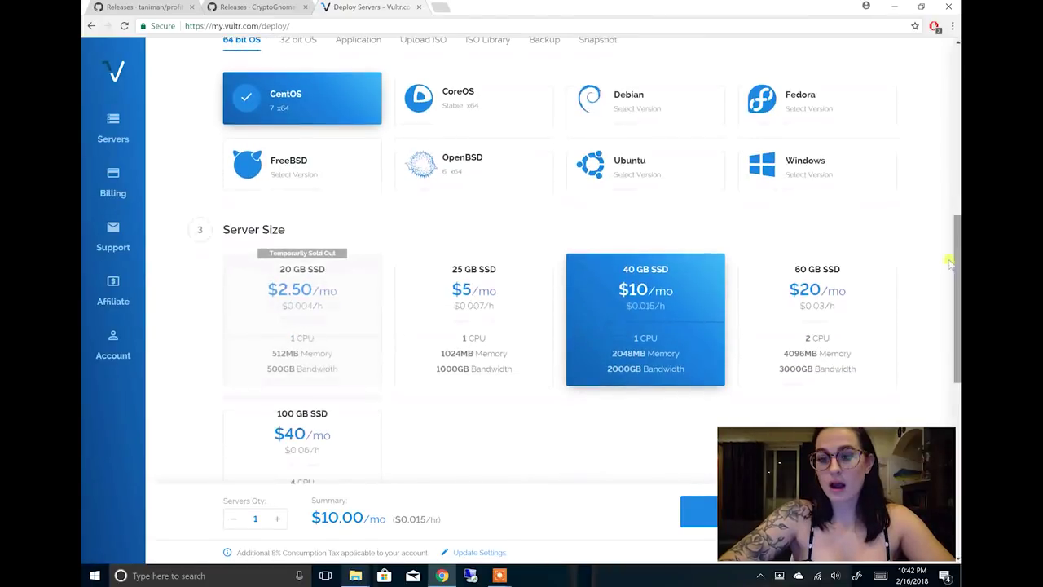
left_click(821, 161)
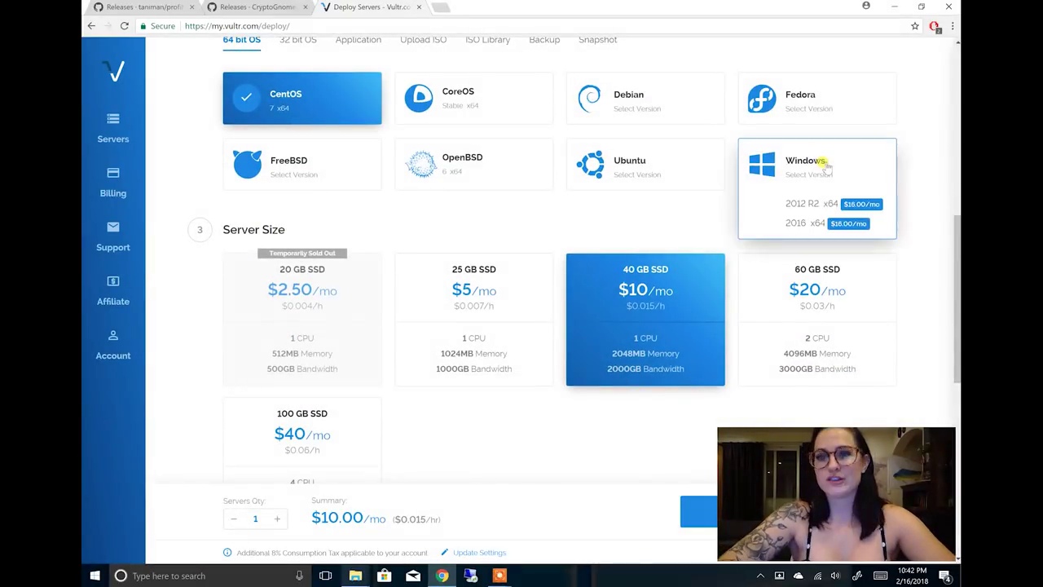
left_click(862, 206)
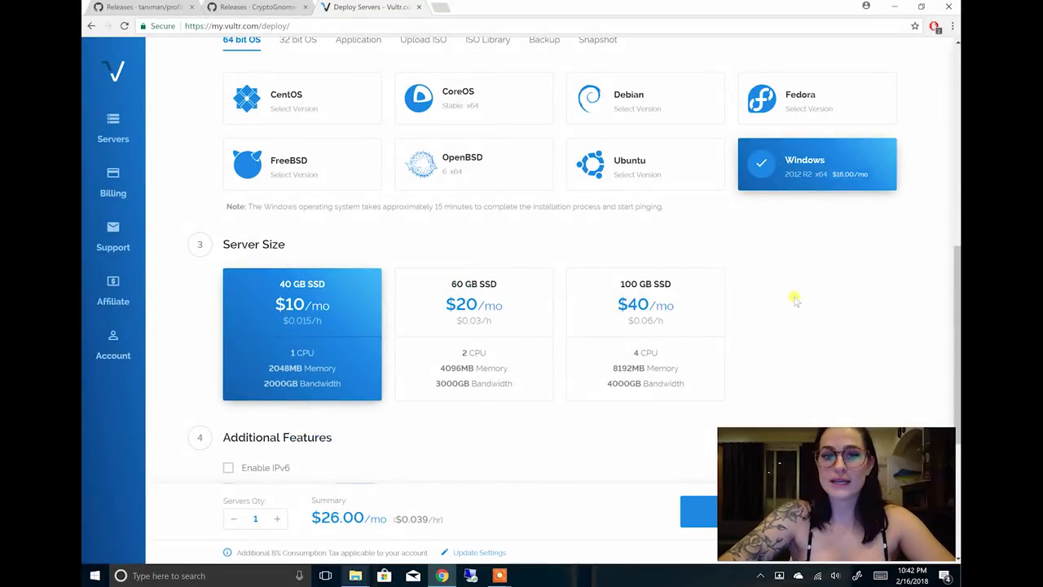
left_click_drag(956, 249, 957, 279)
scroll(412, 485, "down", 3)
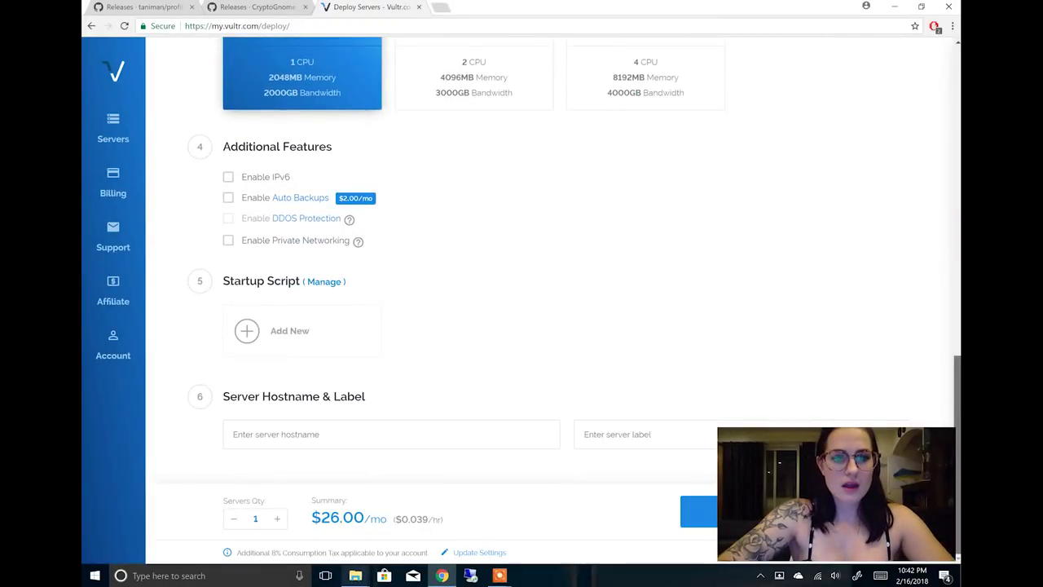
left_click(388, 432)
type("Bot")
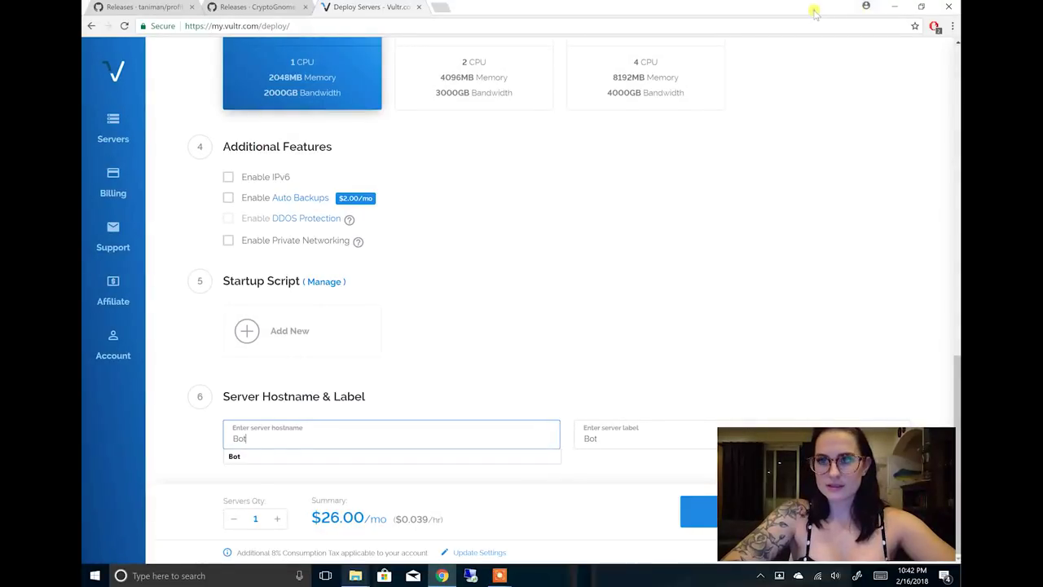
left_click_drag(792, 16, 584, 1)
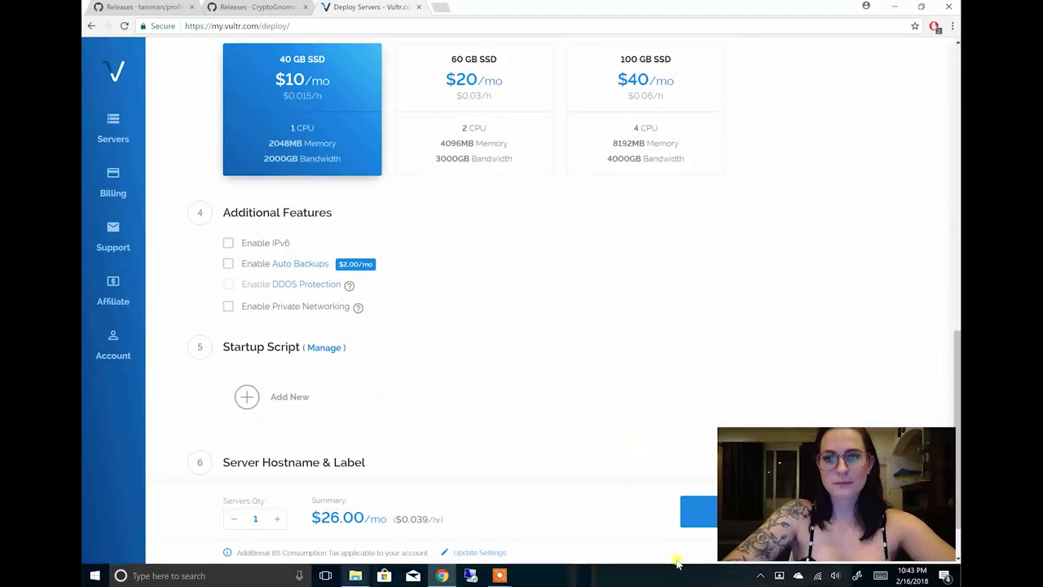
left_click(694, 510)
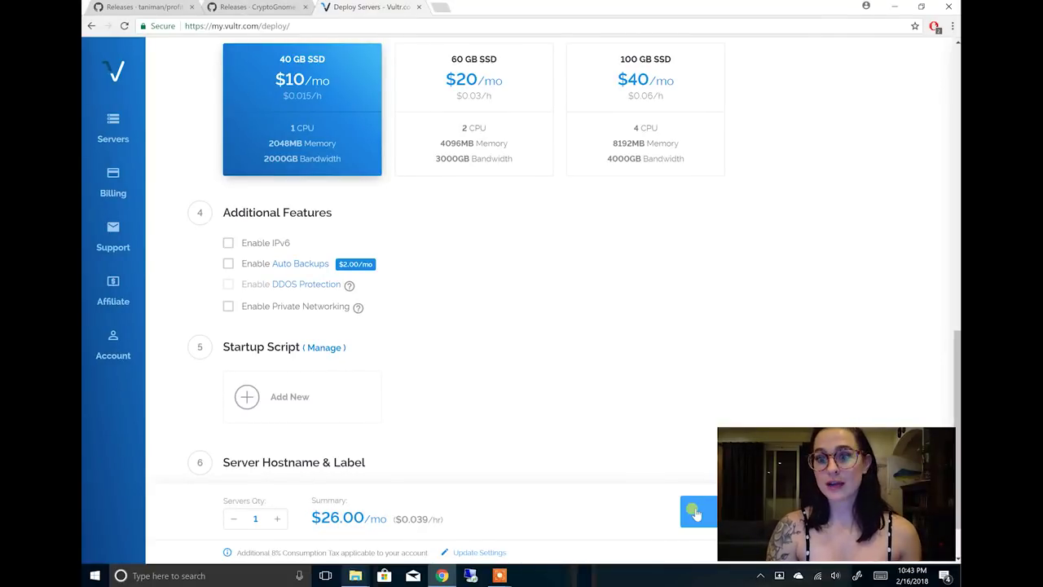
left_click_drag(957, 352, 957, 65)
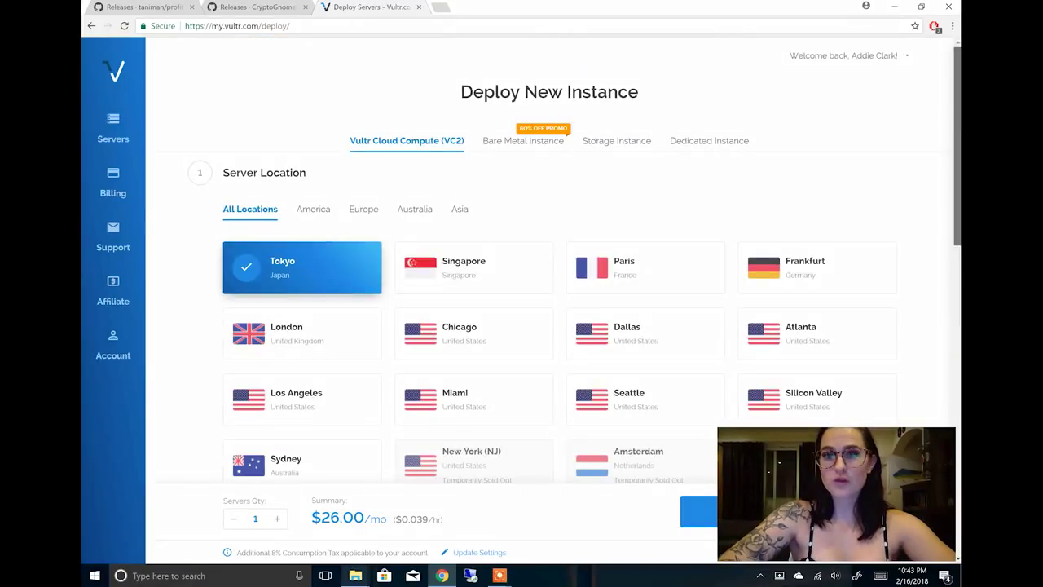
left_click(104, 130)
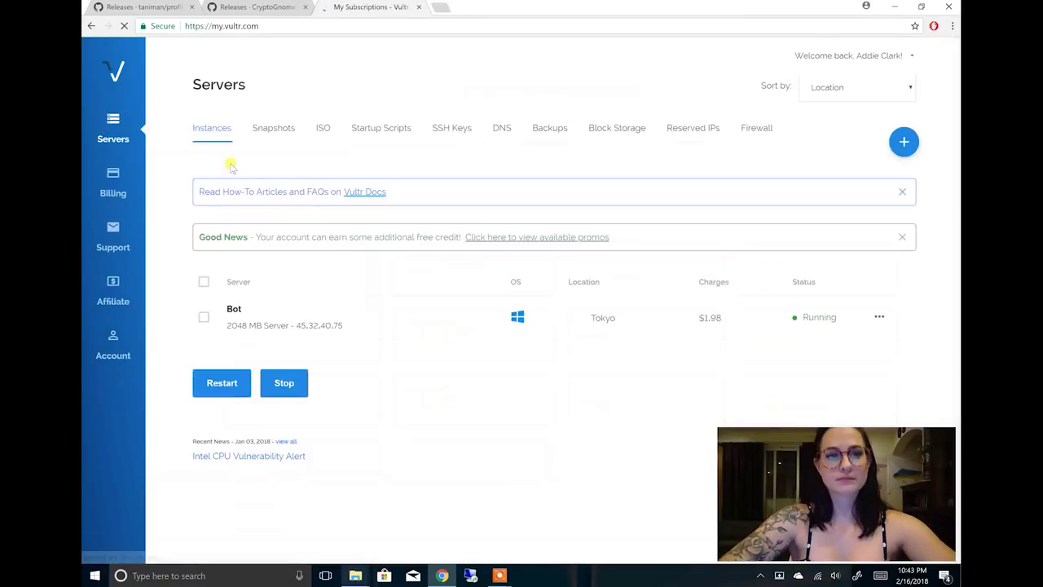
Open the Bot server's details, bring up its Windows login in the web console, then close the console.
left_click(235, 310)
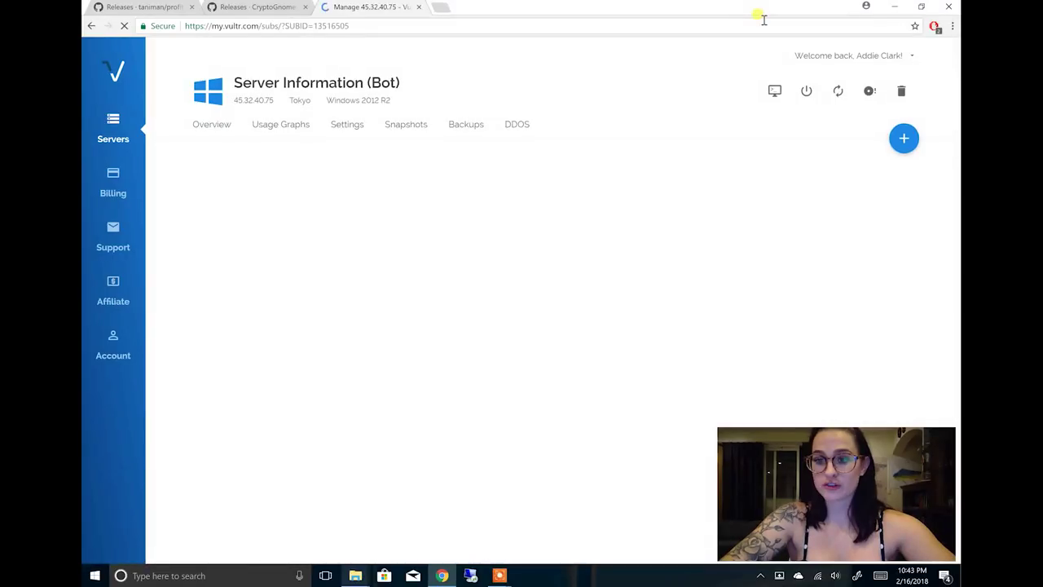
left_click(775, 92)
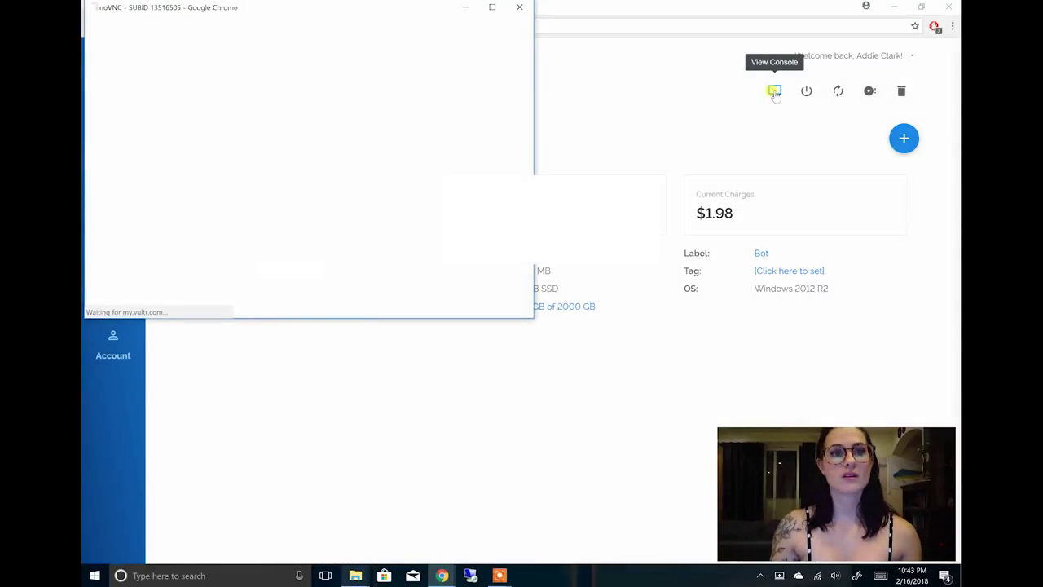
left_click_drag(167, 12, 411, 96)
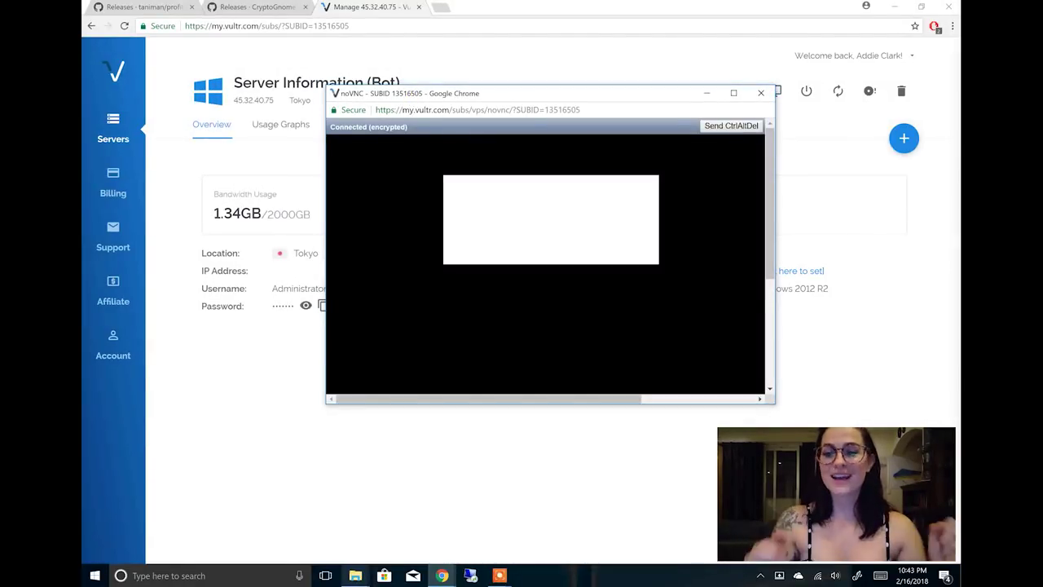
left_click(723, 126)
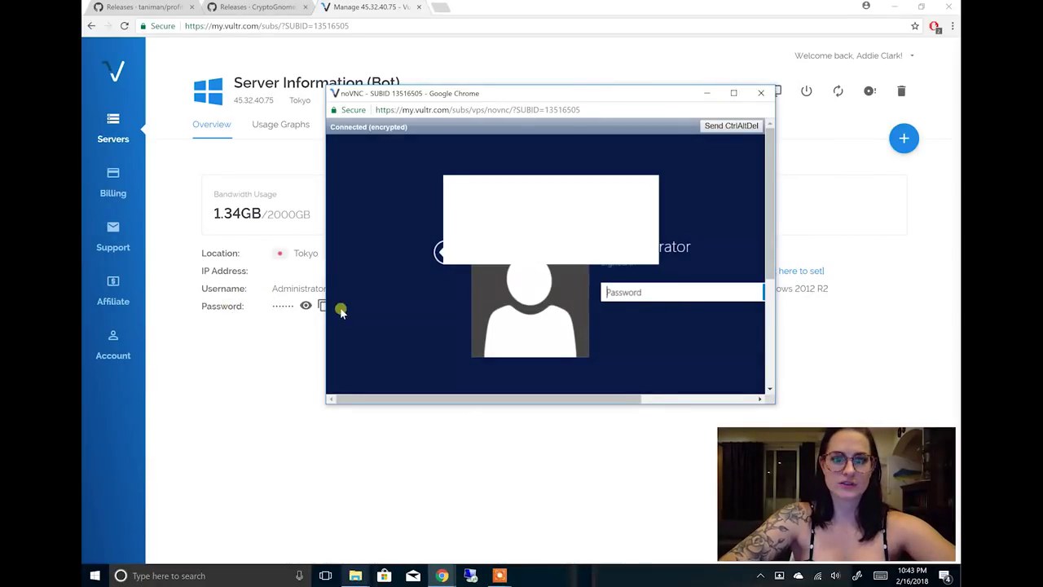
left_click(633, 295)
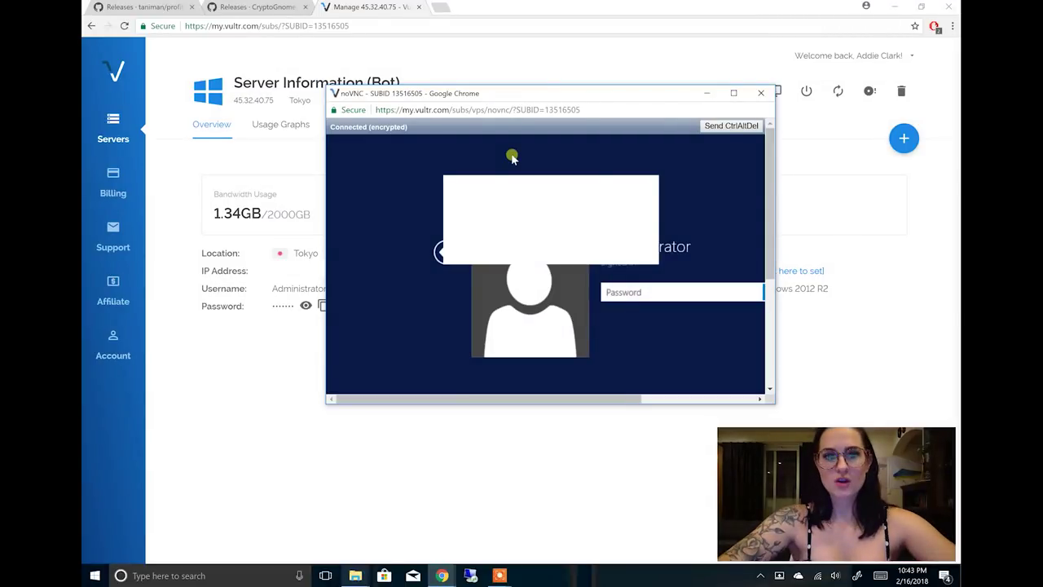
left_click(761, 93)
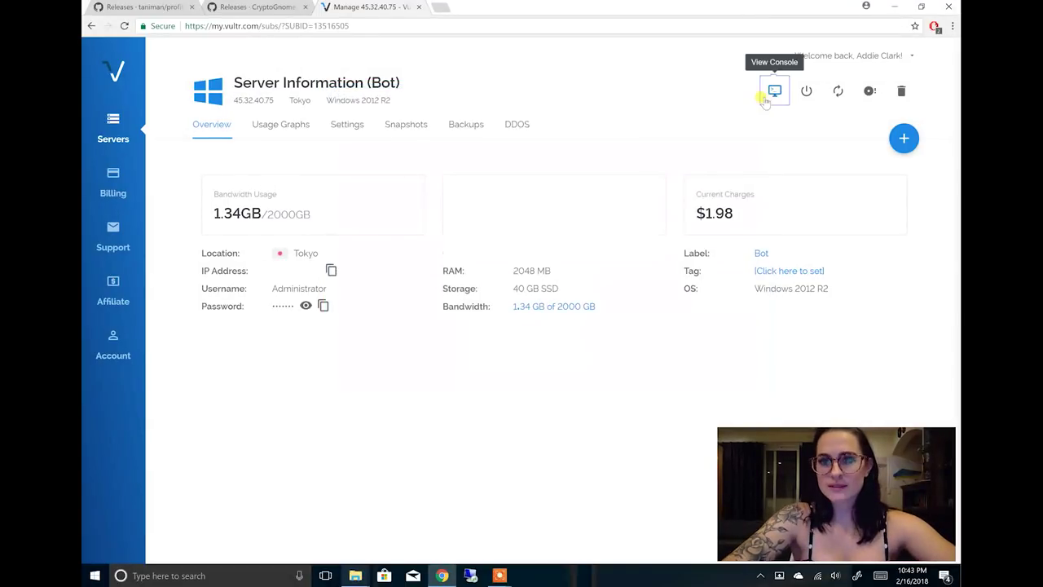
Search Windows for 'remote' and launch Remote Desktop Connection.
left_click(183, 576)
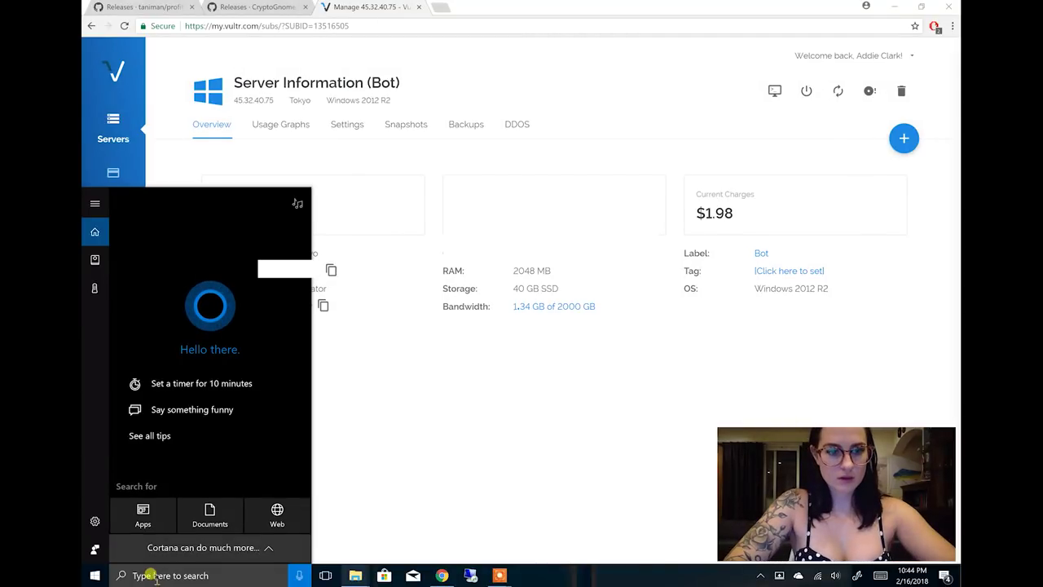
type("remo")
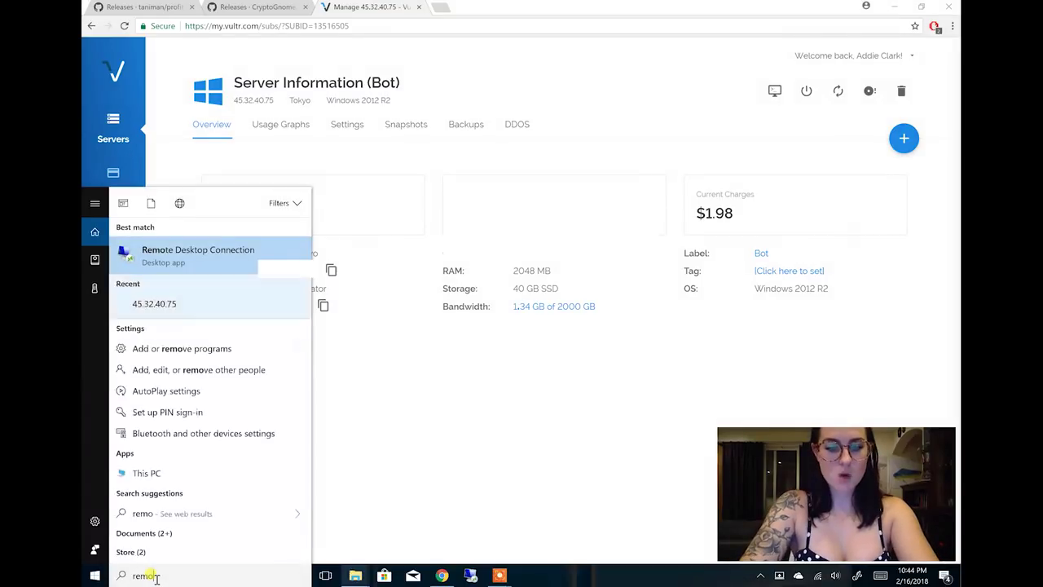
type("te")
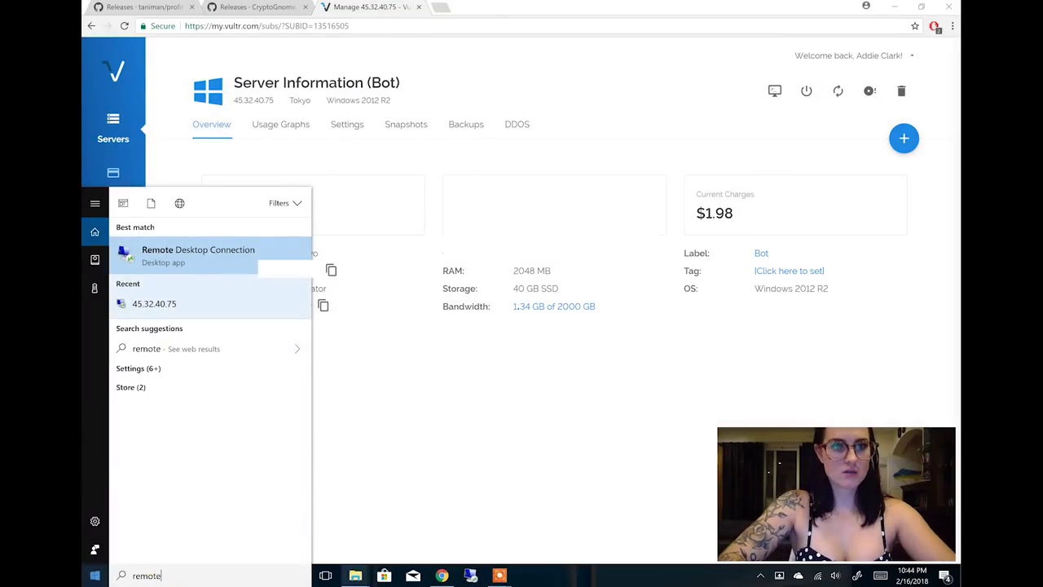
left_click(215, 246)
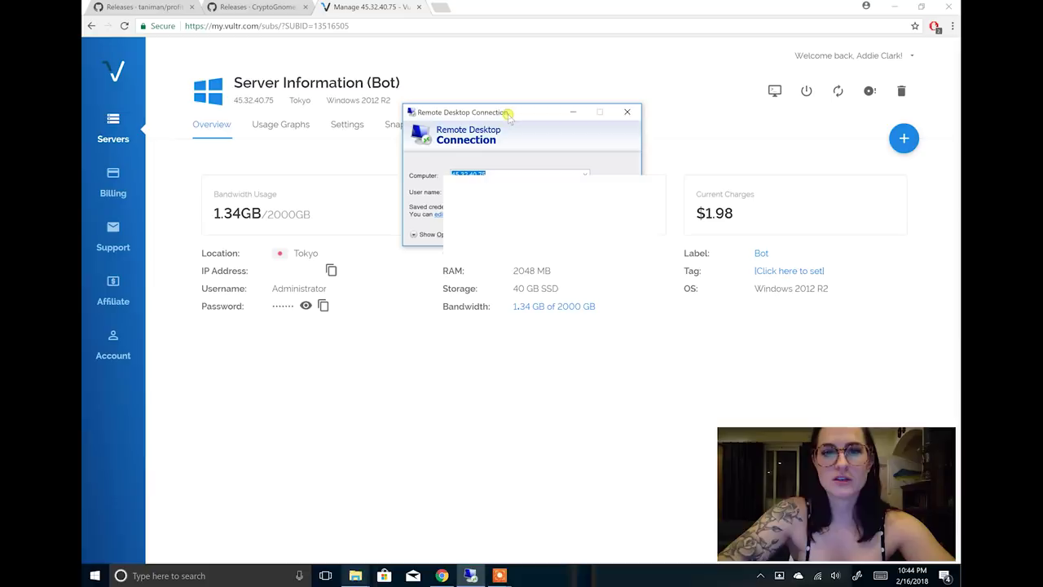
Copy the server's IP address and set Remote Desktop to share local drives.
left_click_drag(511, 118, 540, 122)
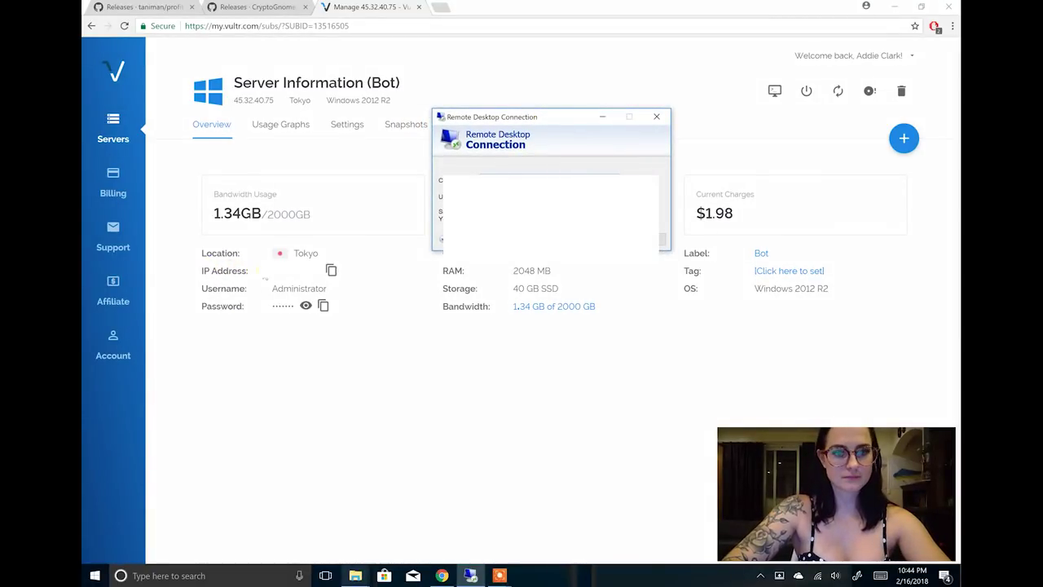
left_click(331, 270)
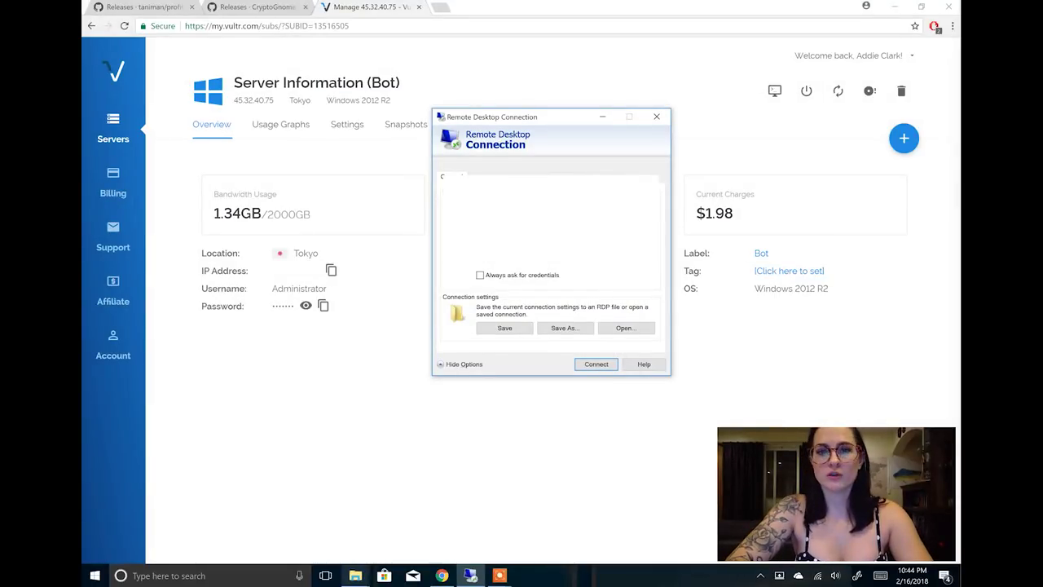
left_click(512, 176)
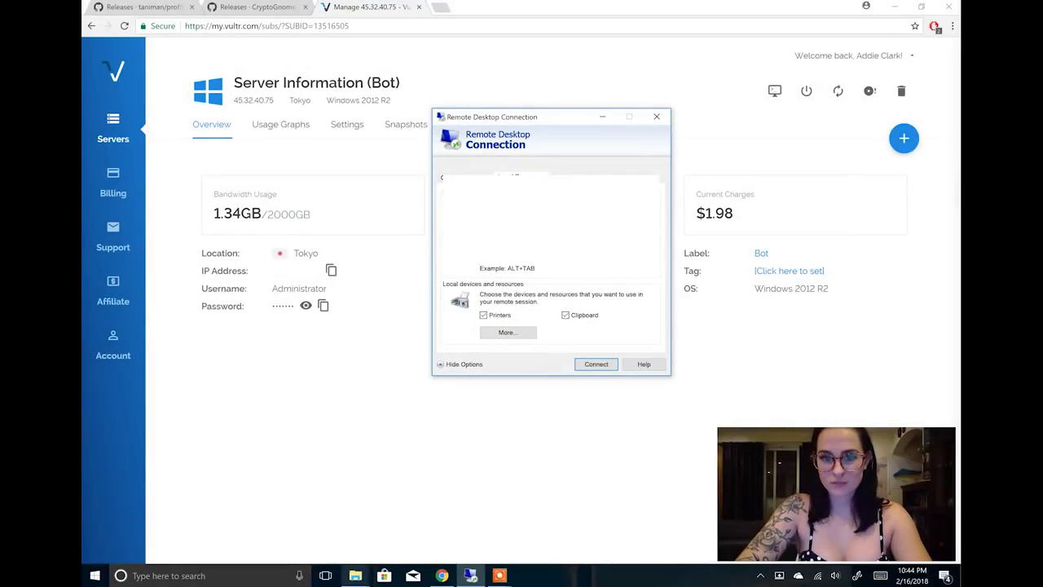
left_click(511, 335)
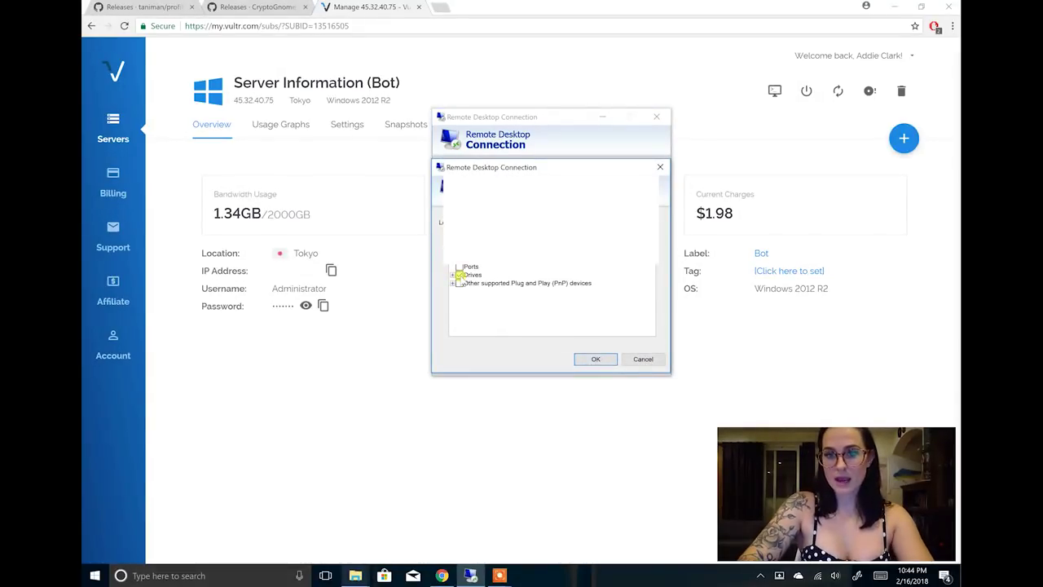
left_click(459, 275)
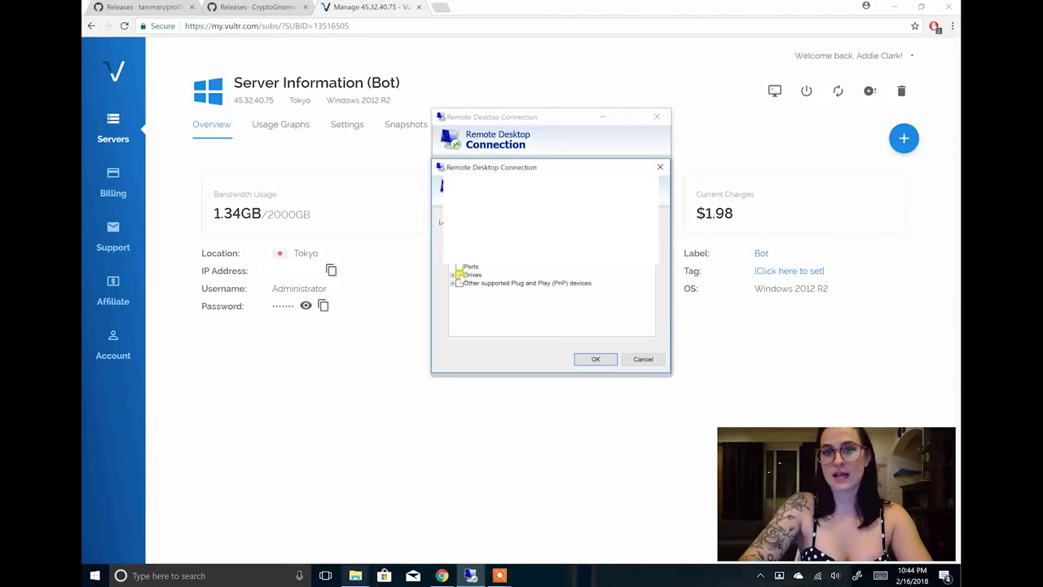
left_click(587, 359)
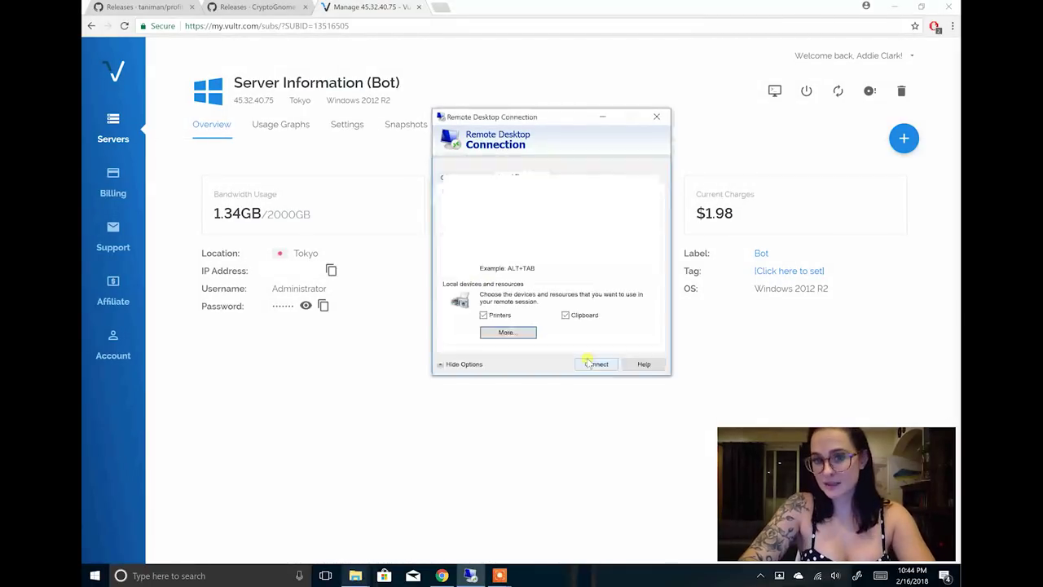
Save the connection settings and copy the server's login password from Vultr.
left_click(450, 171)
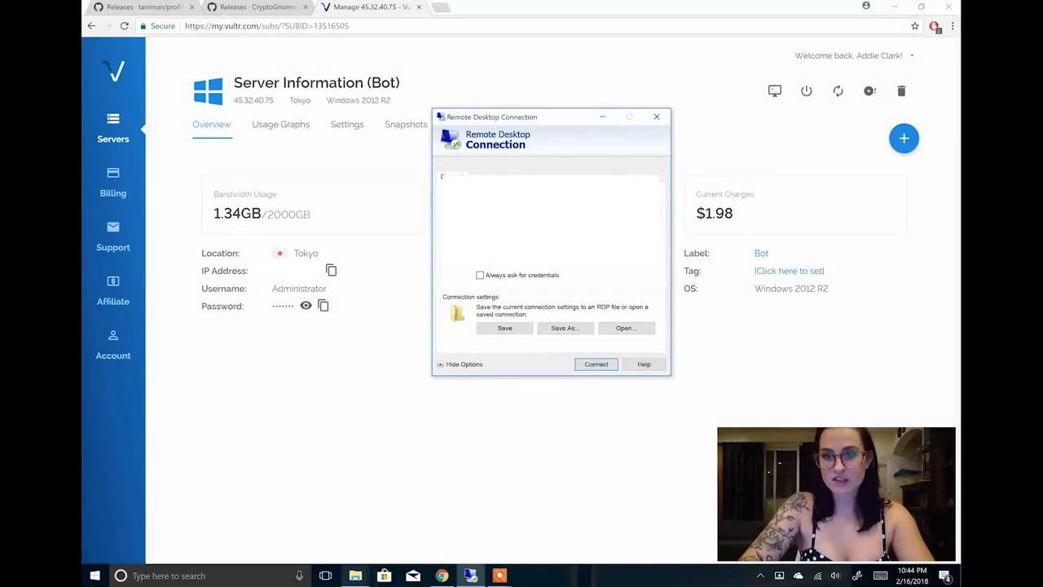
left_click(505, 329)
left_click(503, 329)
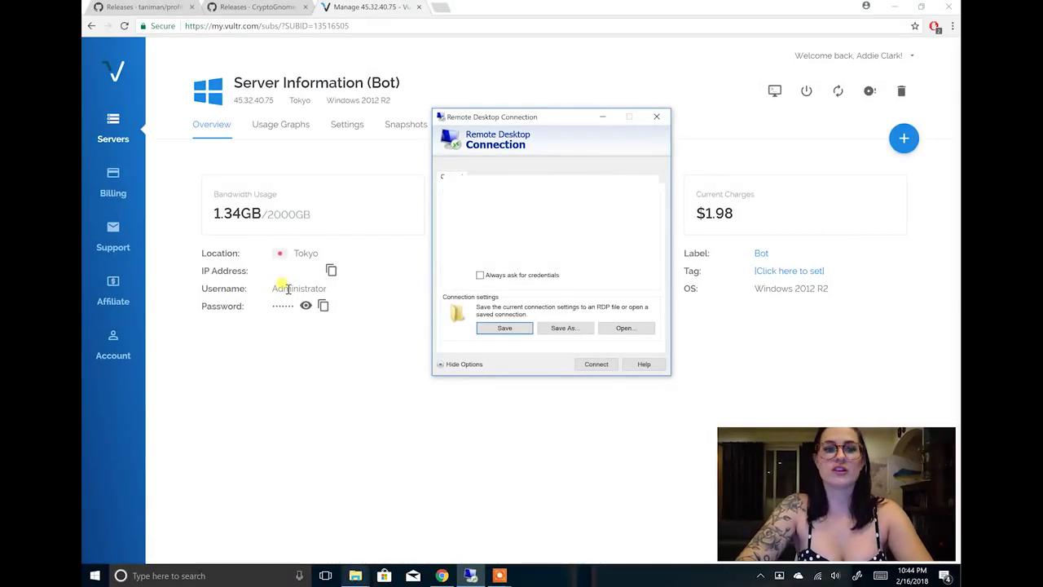
left_click(323, 306)
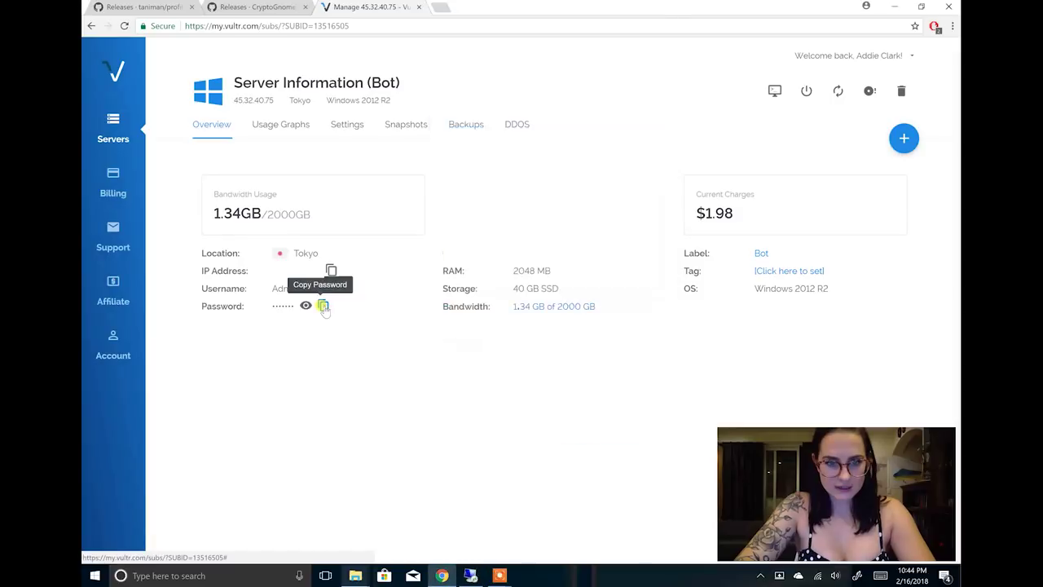
Connect to the Bot server with local drives allowed, accepting the unverified certificate.
mouse_move(500, 574)
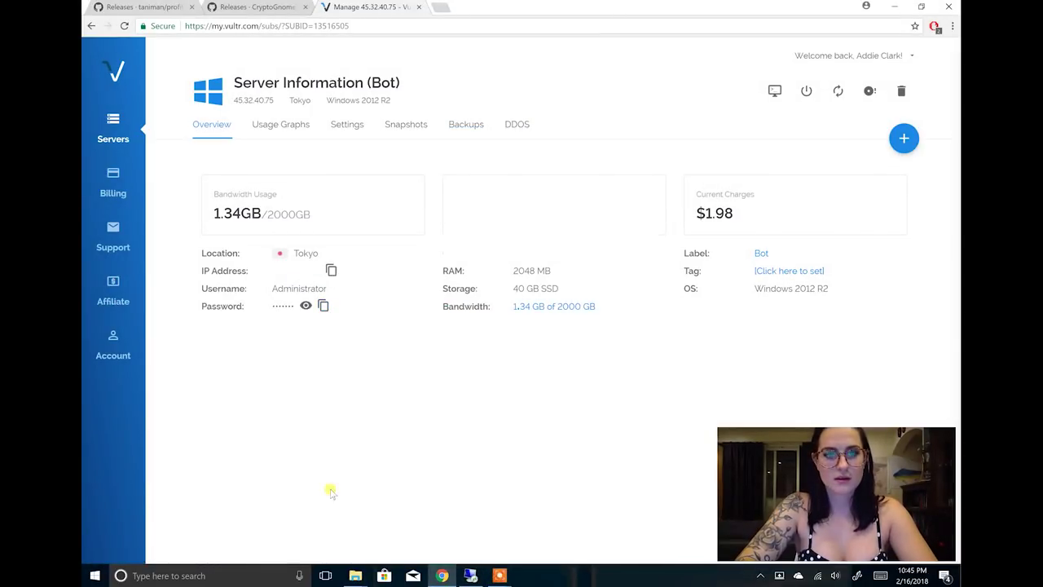
left_click(462, 575)
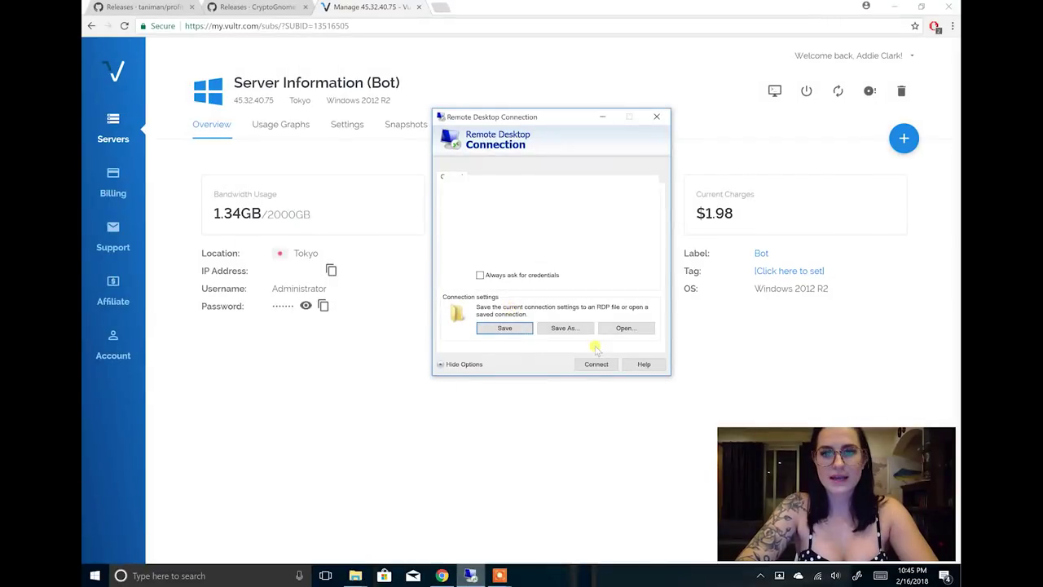
left_click(594, 365)
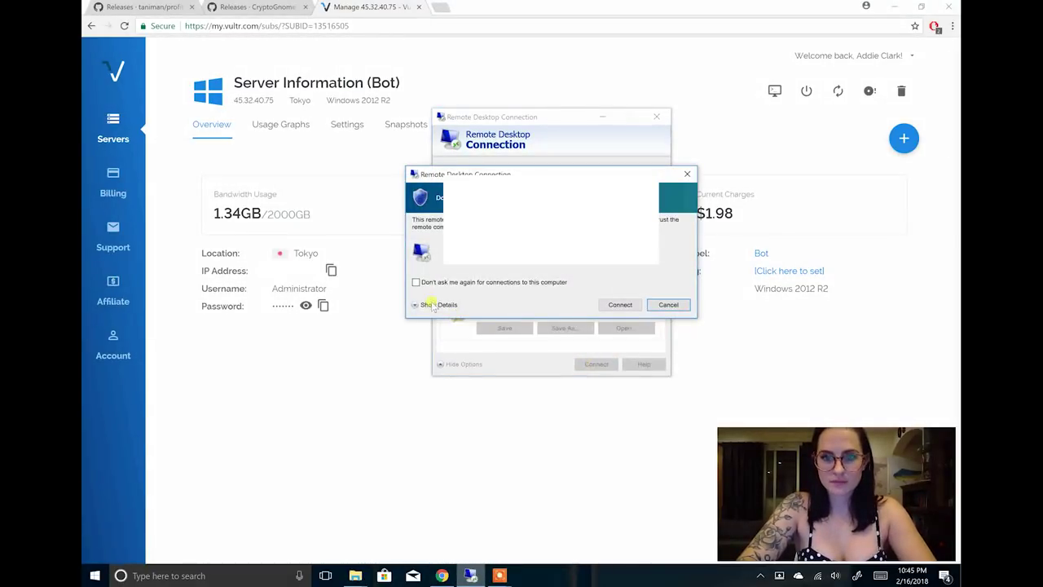
left_click(432, 304)
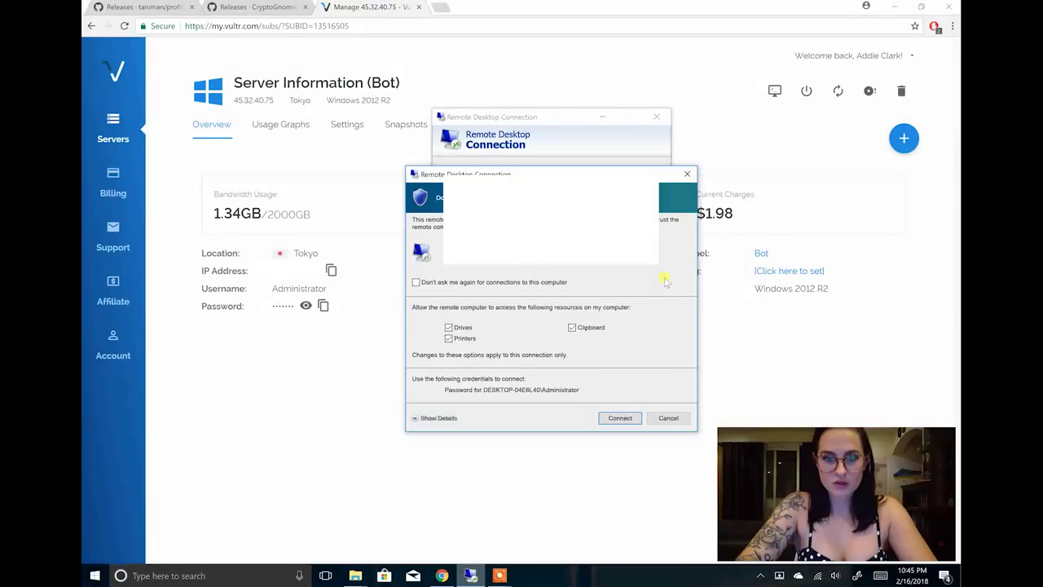
left_click(448, 327)
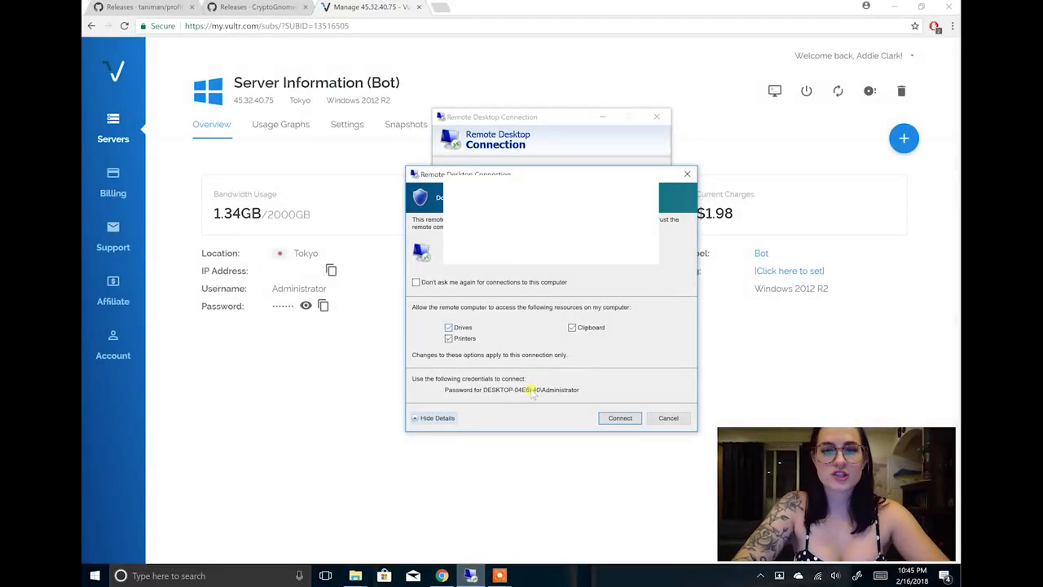
left_click(620, 416)
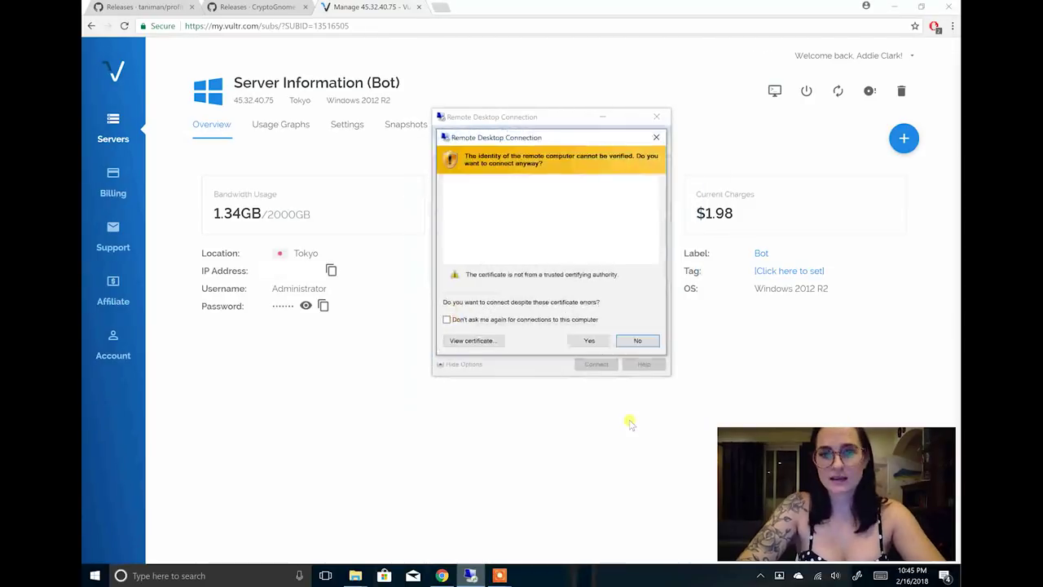
left_click(590, 341)
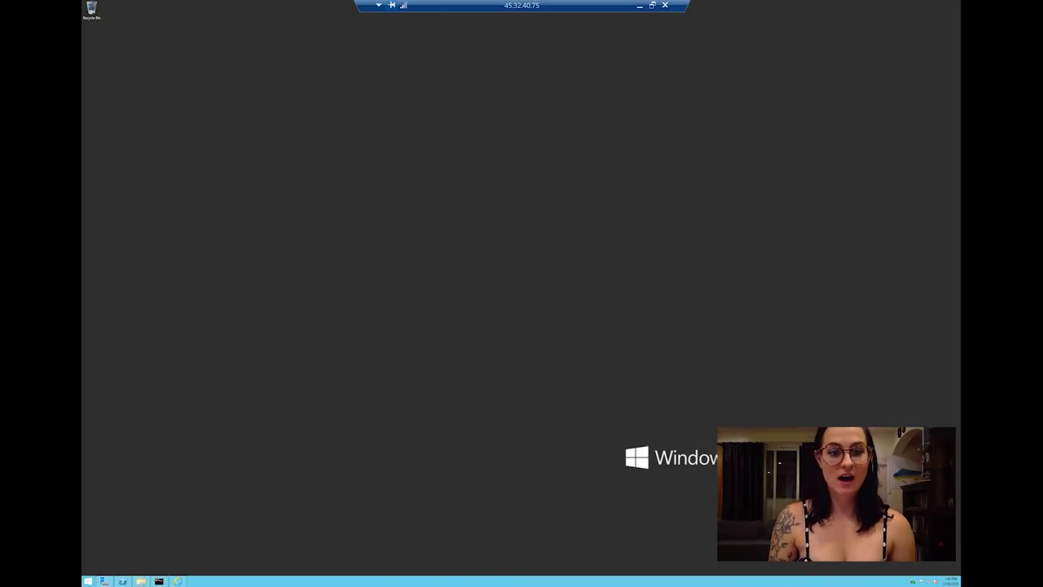
Run the remote session windowed and select Demo ProfitTrailer in the Desktop folder.
left_click(652, 6)
left_click_drag(522, 87, 556, 37)
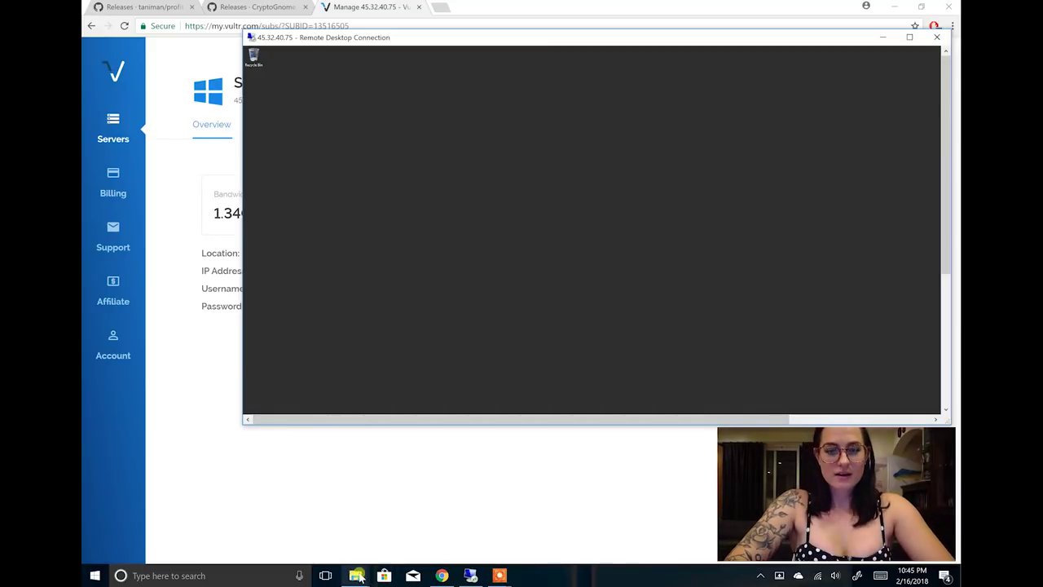
mouse_move(358, 576)
mouse_move(438, 499)
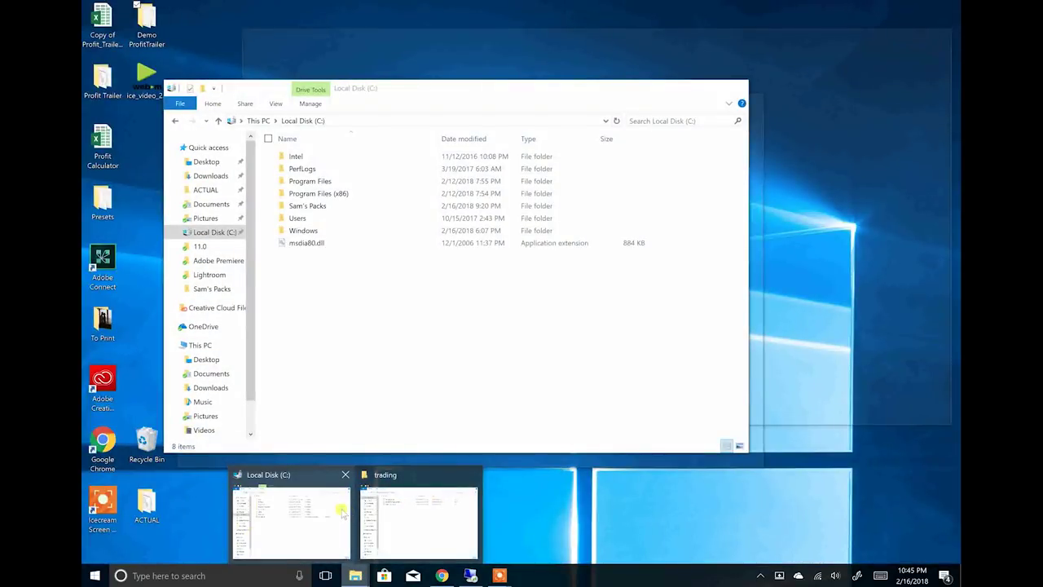
left_click(346, 512)
left_click(199, 162)
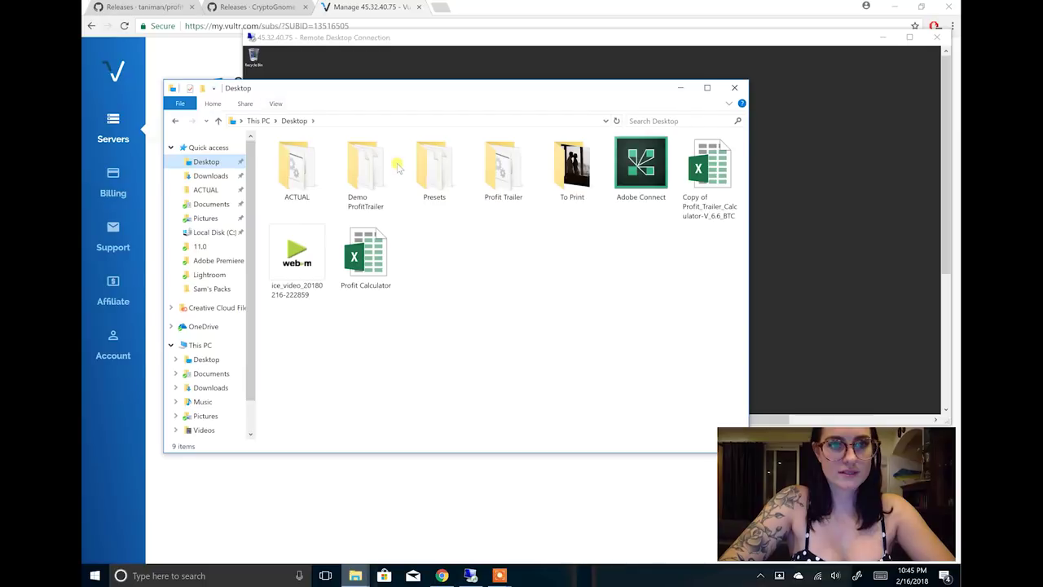
left_click(364, 185)
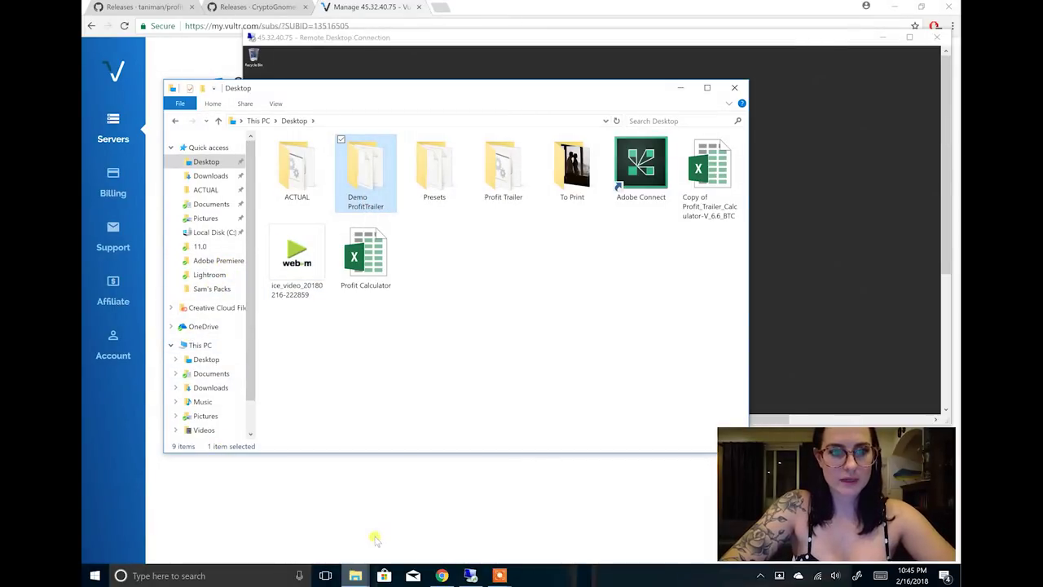
Open Local Disk (C:) in a new window and drag Demo ProfitTrailer into it.
right_click(359, 578)
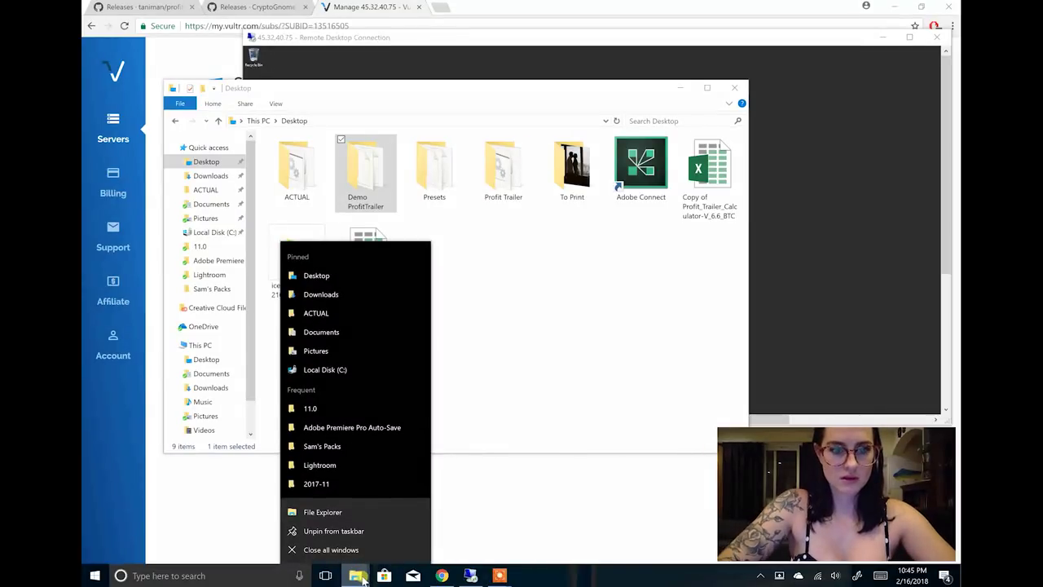
left_click(314, 372)
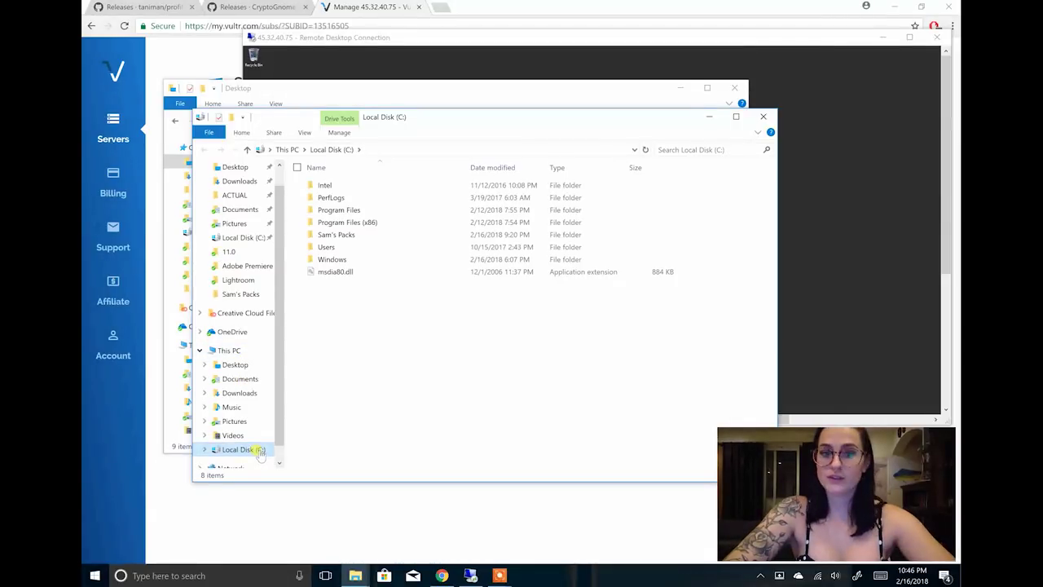
left_click_drag(429, 118, 632, 84)
left_click(361, 176)
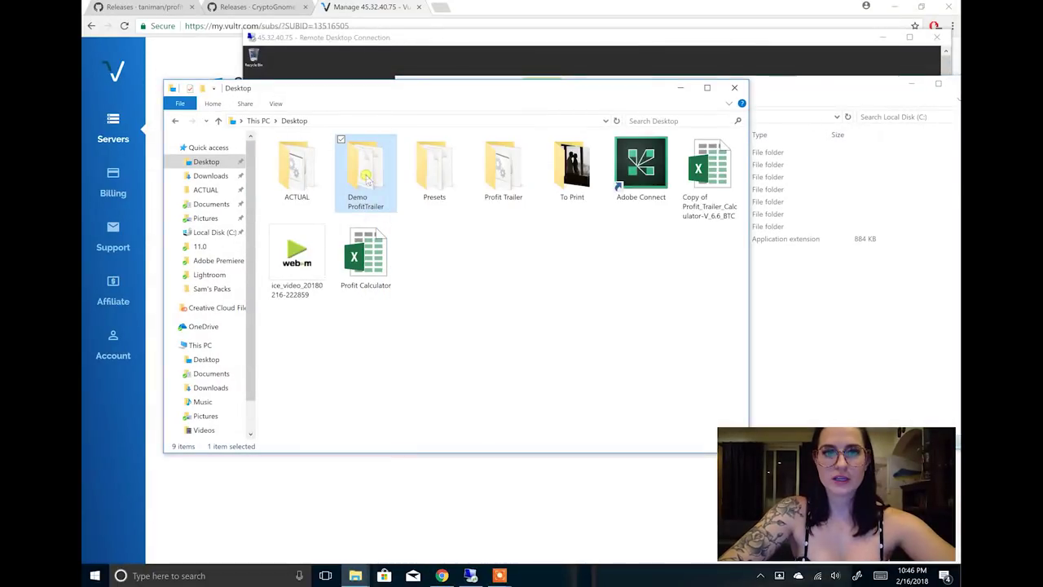
left_click_drag(361, 176, 798, 340)
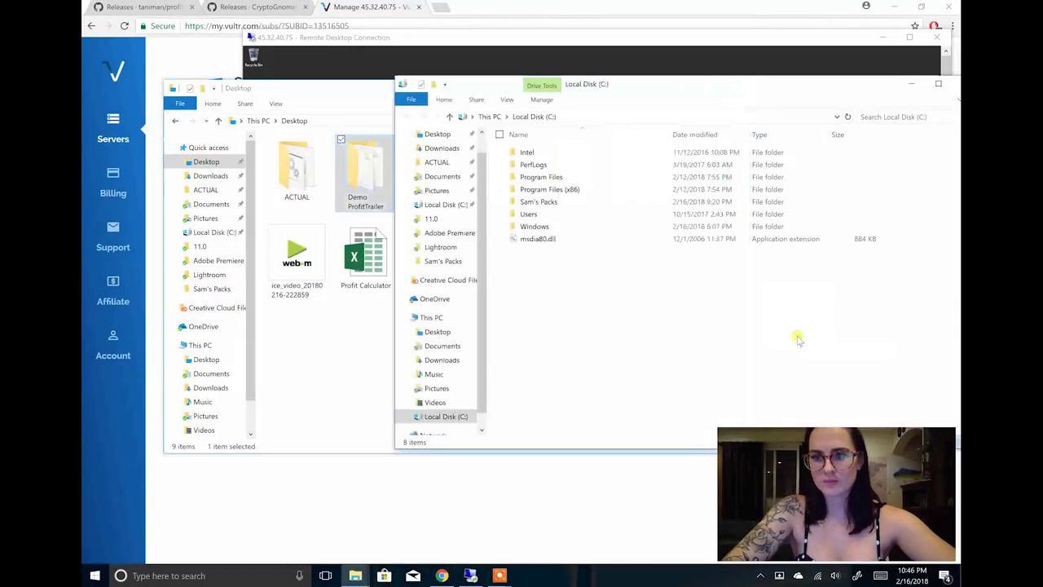
Close the Desktop and Local Disk (C:) Explorer windows.
left_click(333, 91)
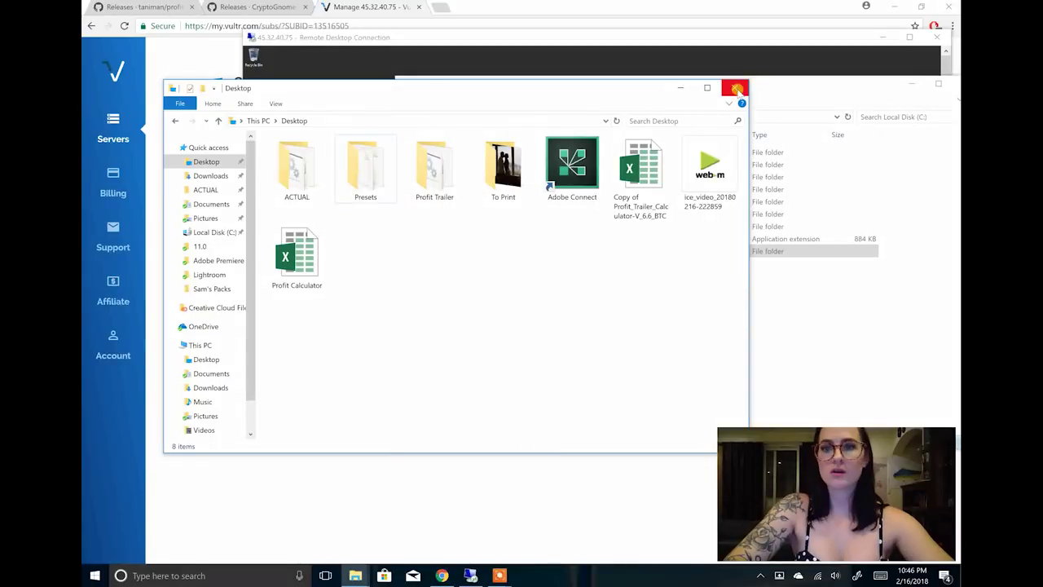
left_click(734, 87)
left_click_drag(844, 85, 738, 82)
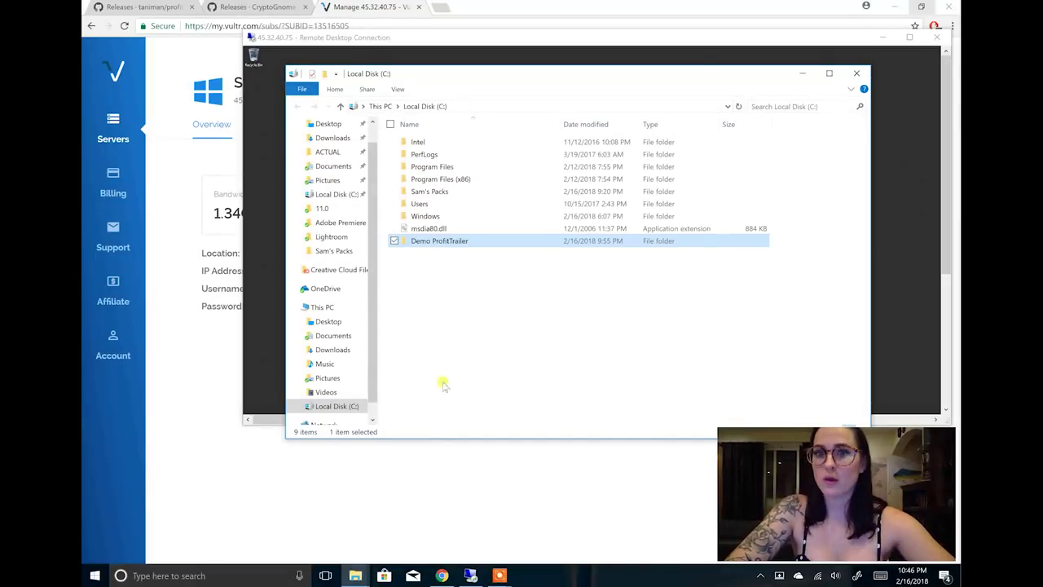
left_click(856, 73)
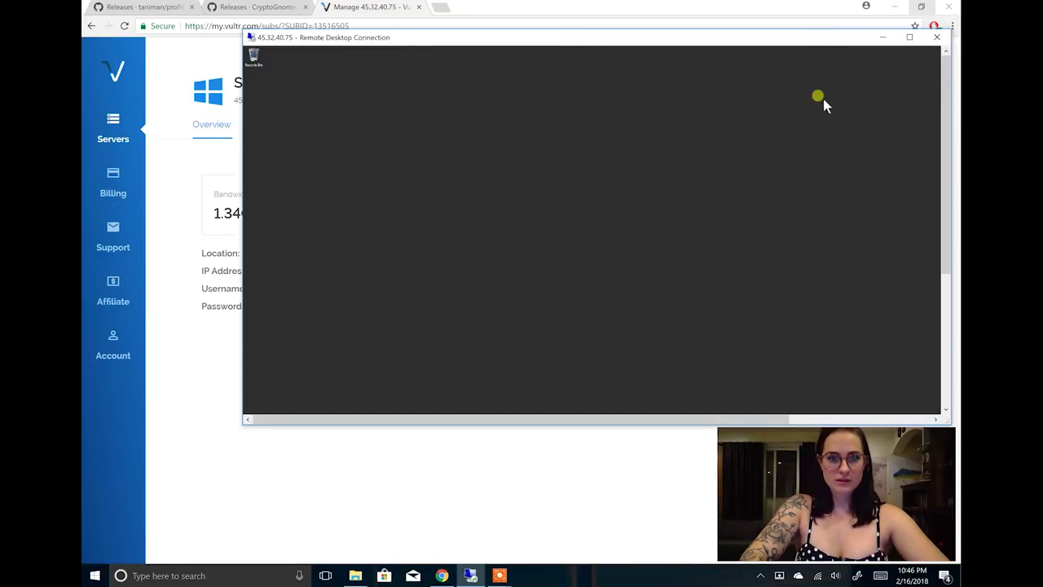
Make the remote session full screen and show This PC in its file browser.
left_click(911, 39)
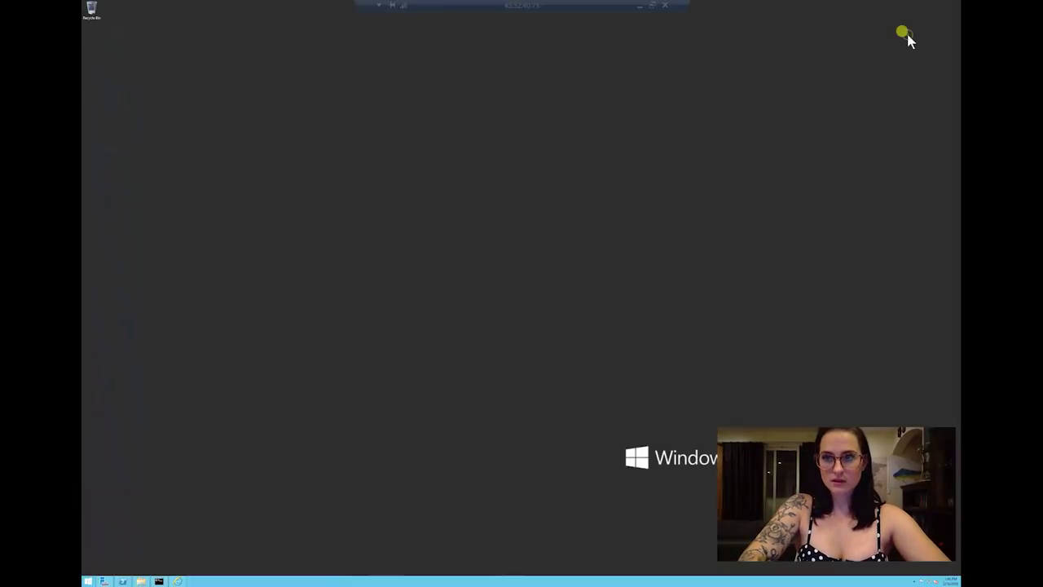
left_click(139, 580)
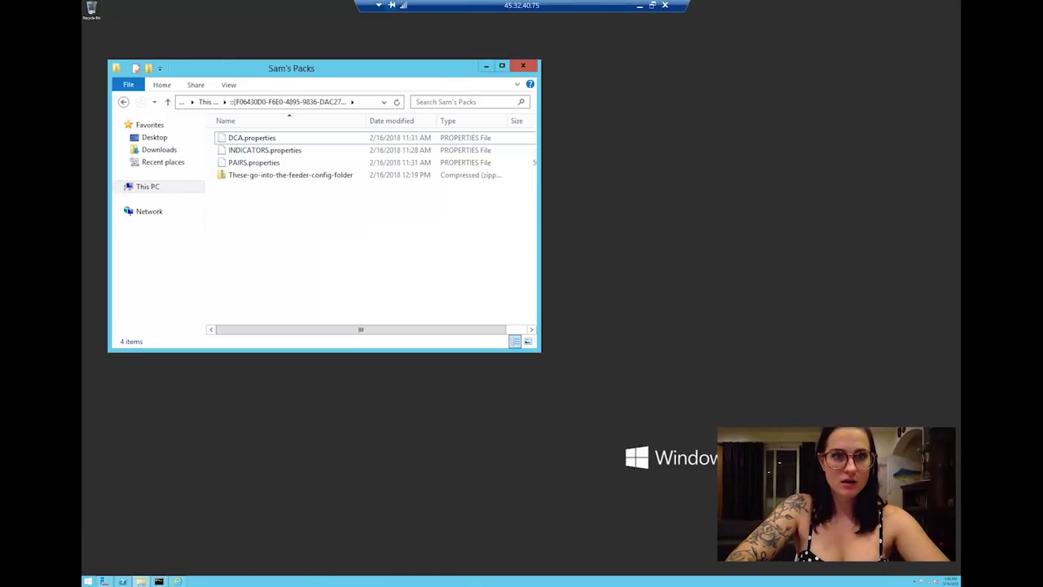
left_click(134, 186)
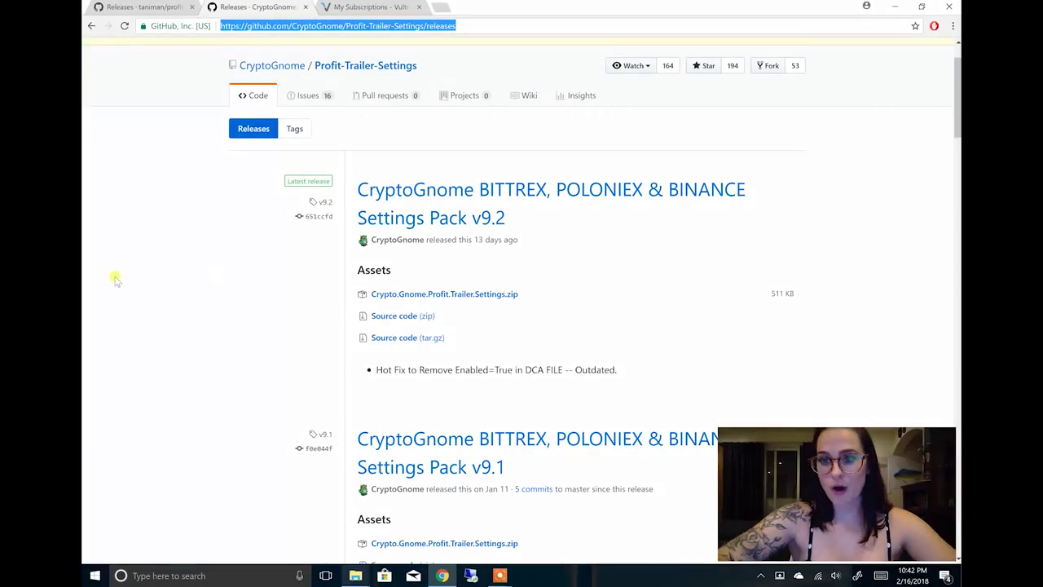
From the Vultr subscriptions page, start deploying a new Vultr Cloud Compute (VC2) server.
left_click(381, 8)
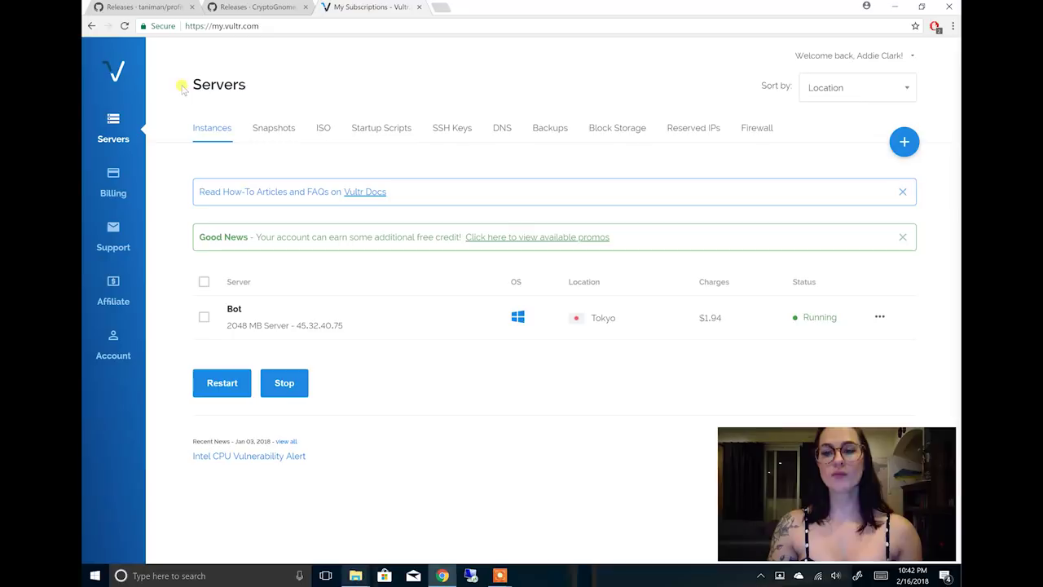
left_click(269, 26)
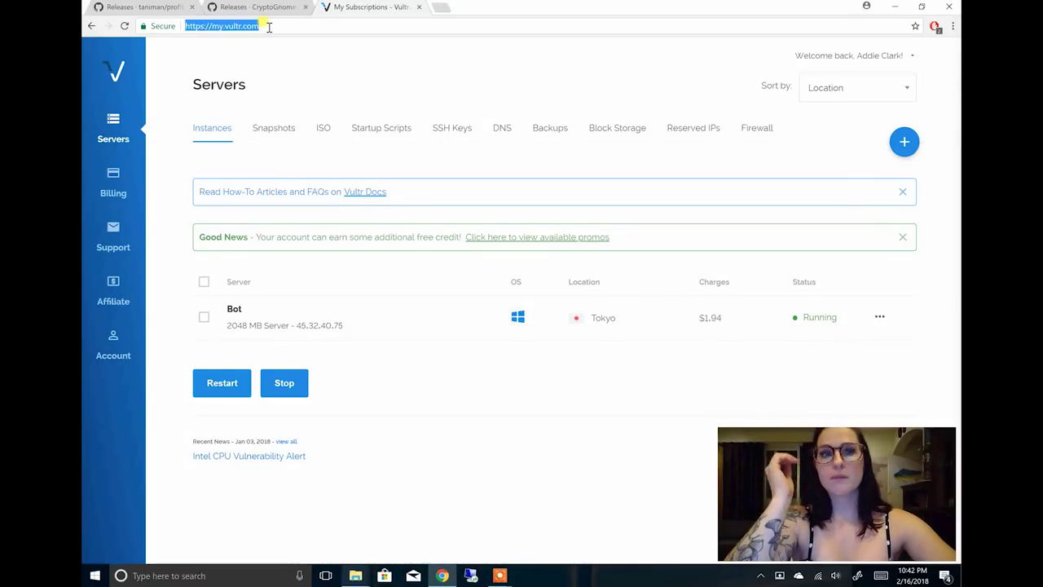
left_click(908, 141)
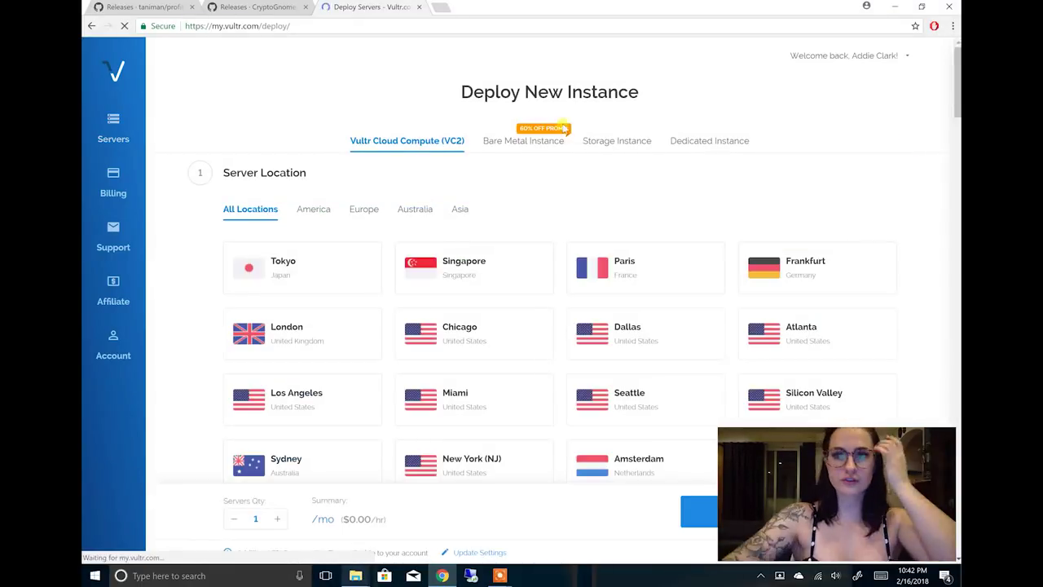
Choose Tokyo as the server location and Windows 2012 R2 x64 as the operating system.
left_click(289, 278)
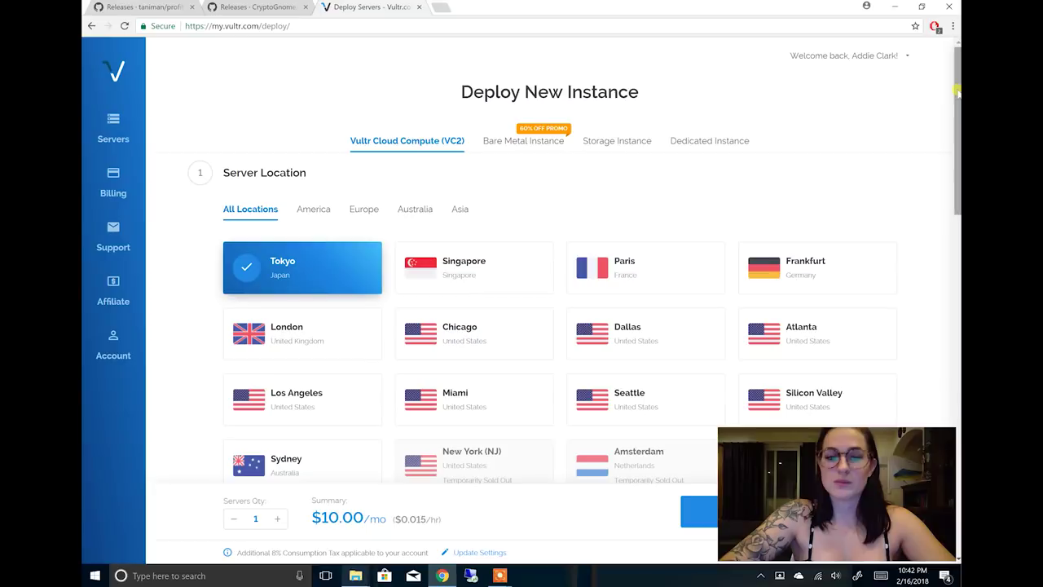
left_click_drag(957, 94, 958, 272)
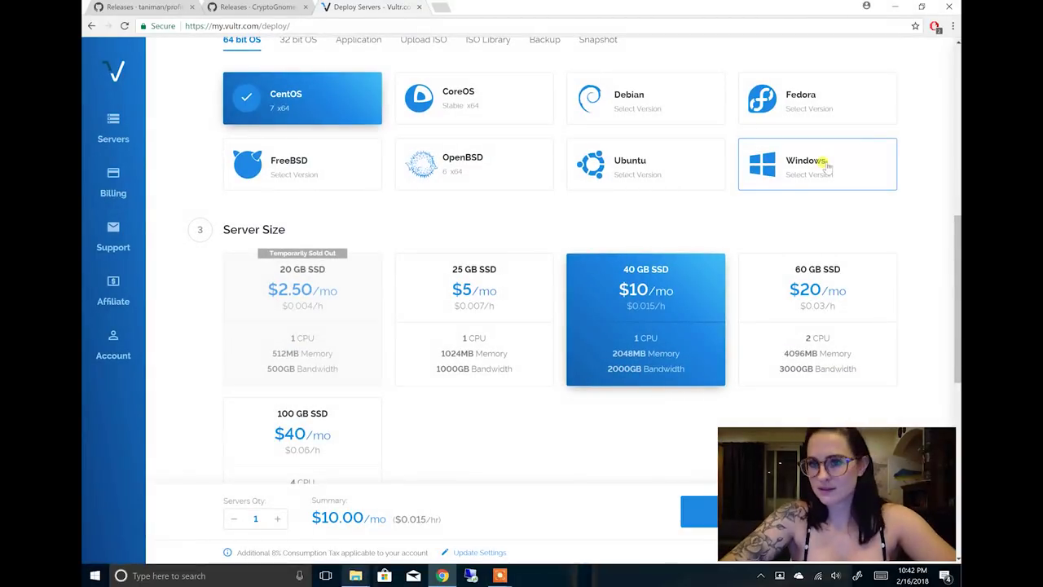
left_click(826, 163)
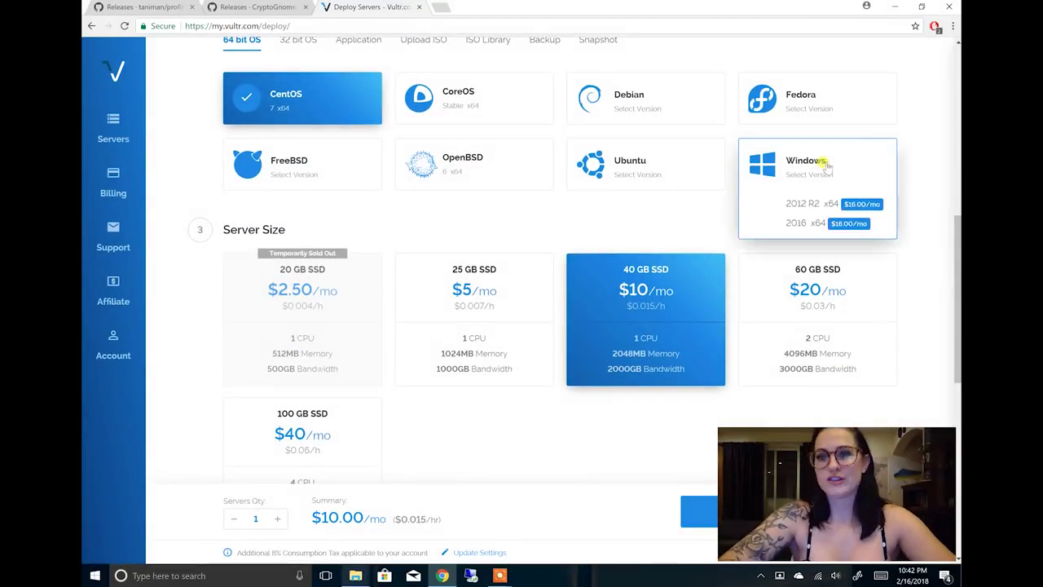
left_click(858, 204)
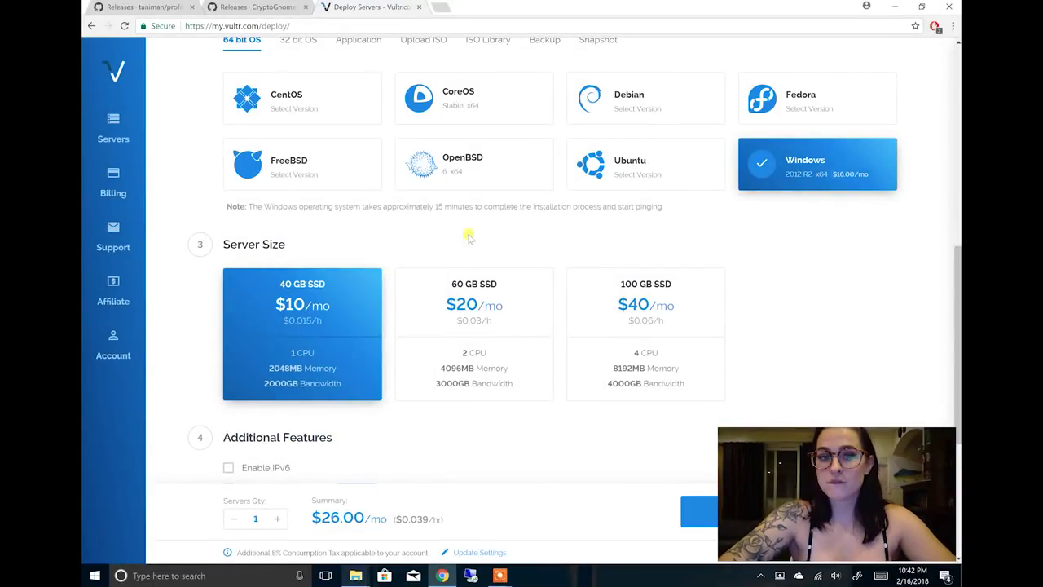
left_click_drag(955, 246, 955, 357)
Enter hostname 'Bot', then return to the Servers list without deploying.
left_click(389, 432)
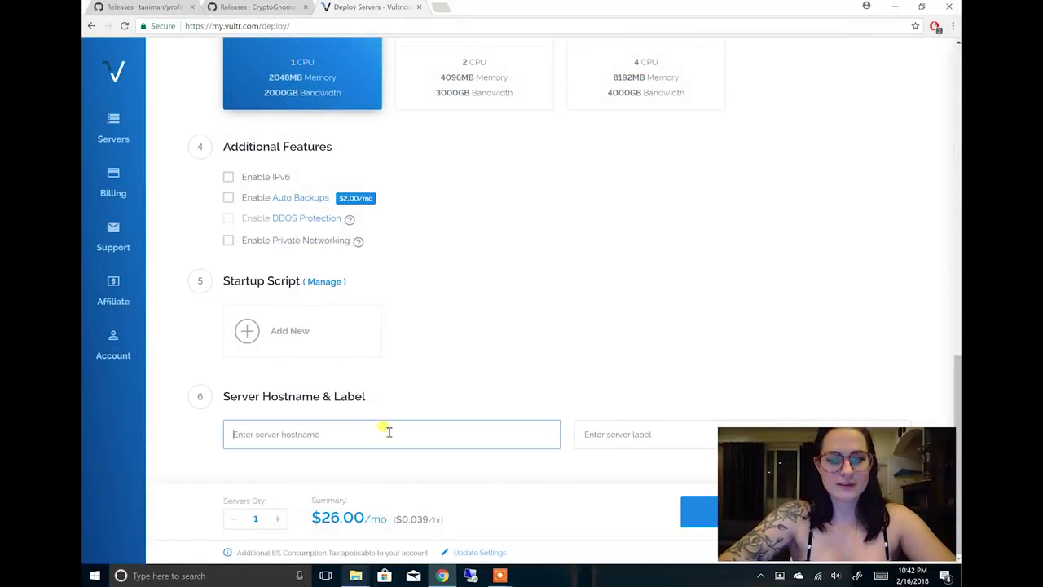
type("Bot")
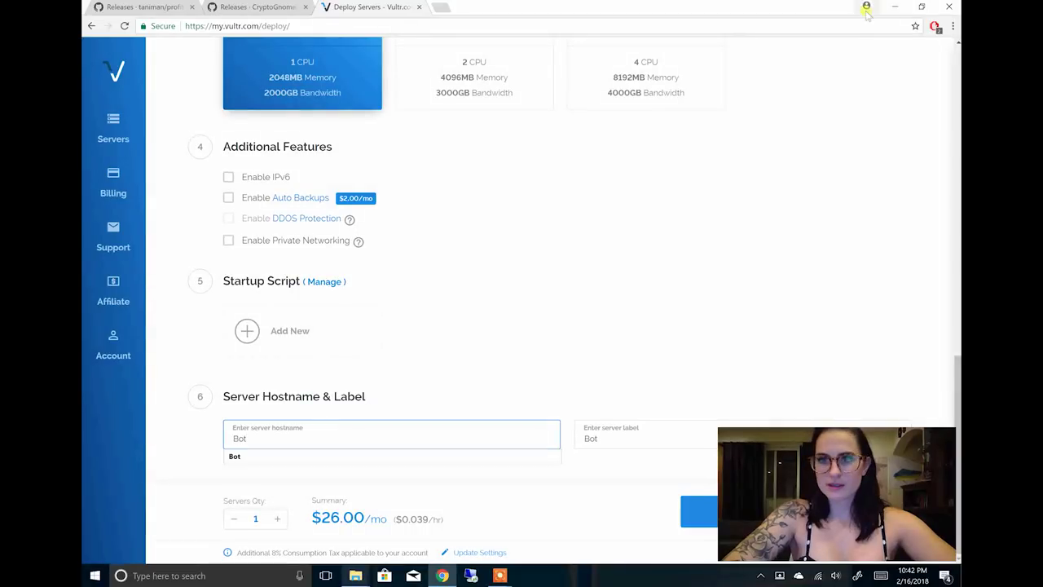
double_click(791, 11)
left_click_drag(722, 14, 588, 1)
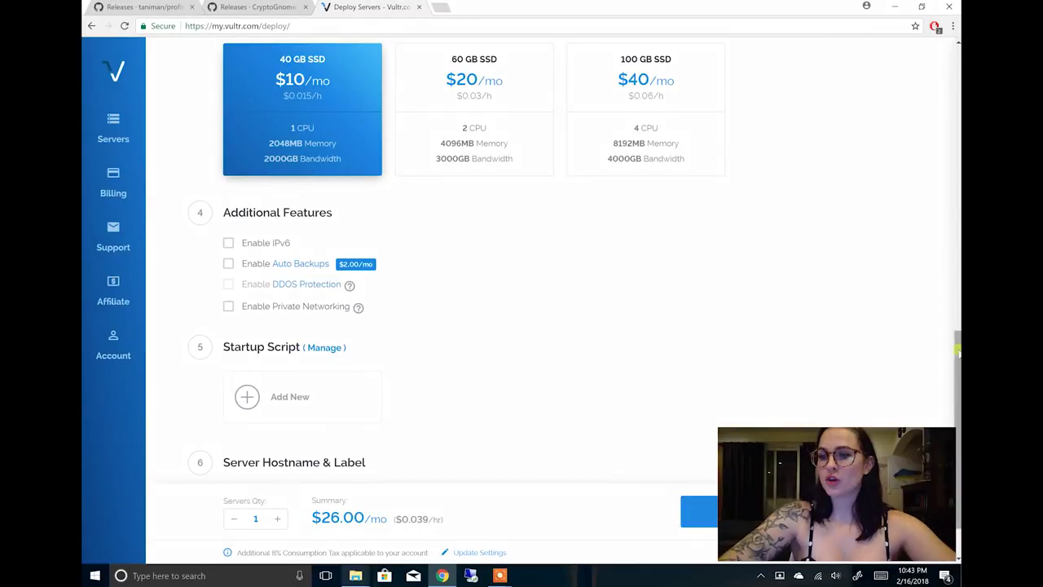
left_click_drag(957, 350, 957, 63)
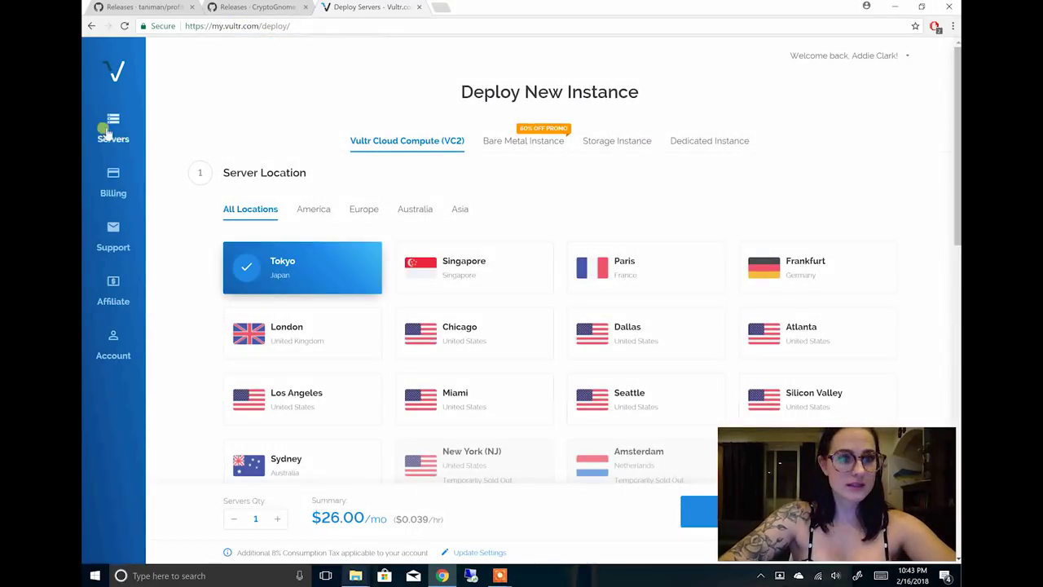
left_click(107, 131)
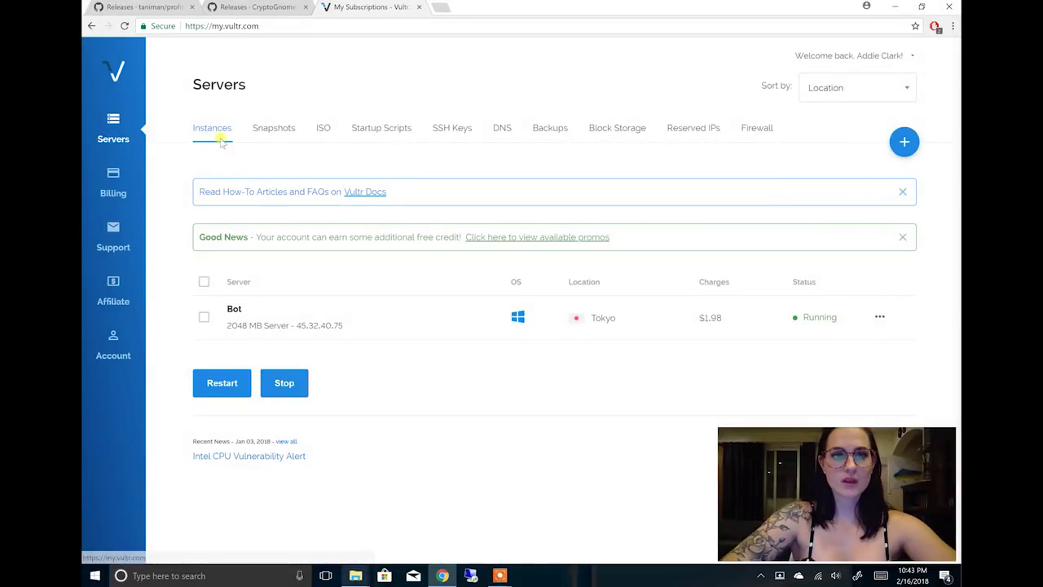
Open the Bot server's details and its web console, centred on screen.
left_click(235, 310)
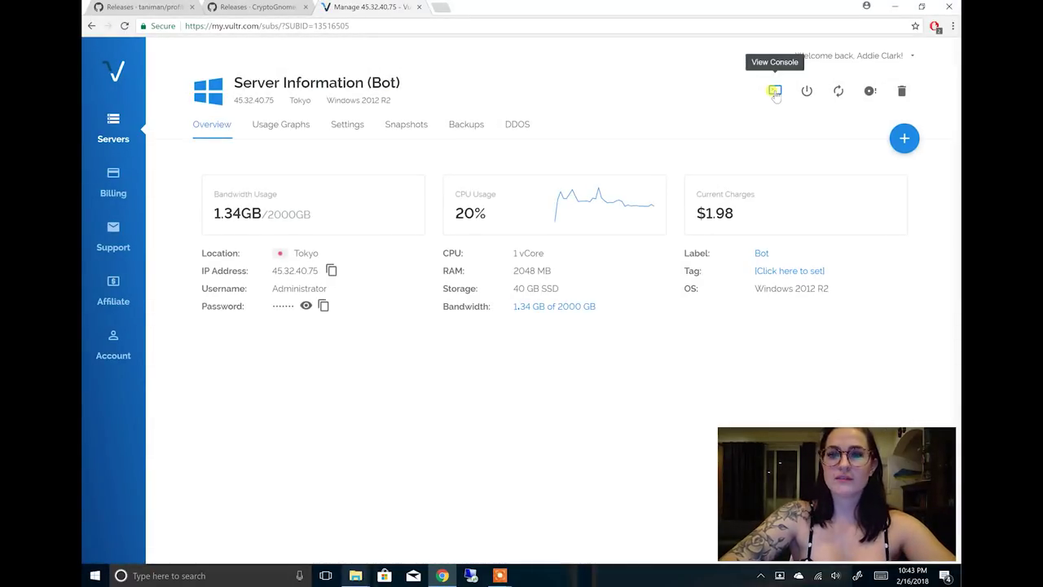
left_click(775, 91)
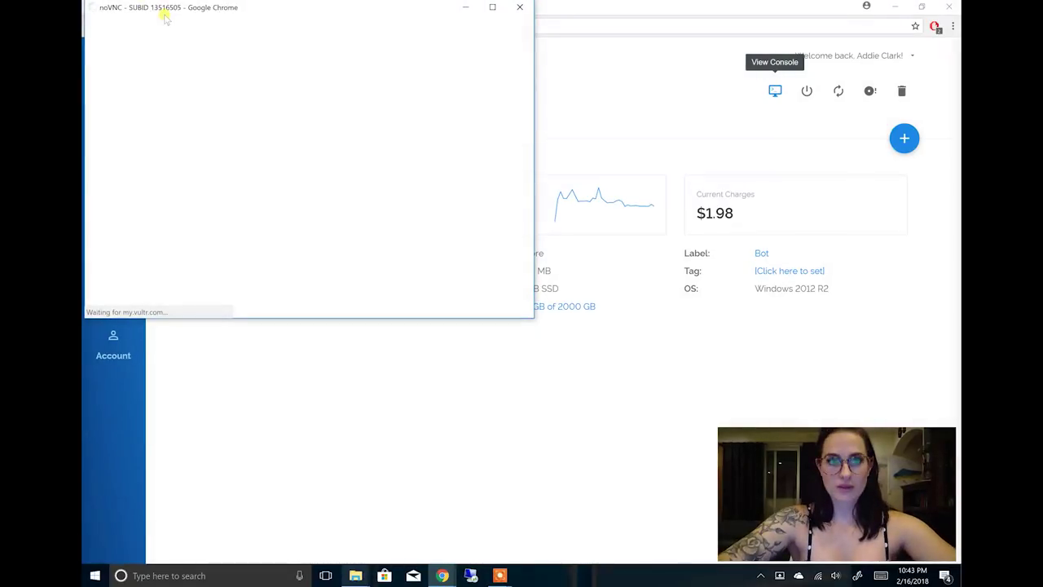
left_click_drag(164, 15, 412, 97)
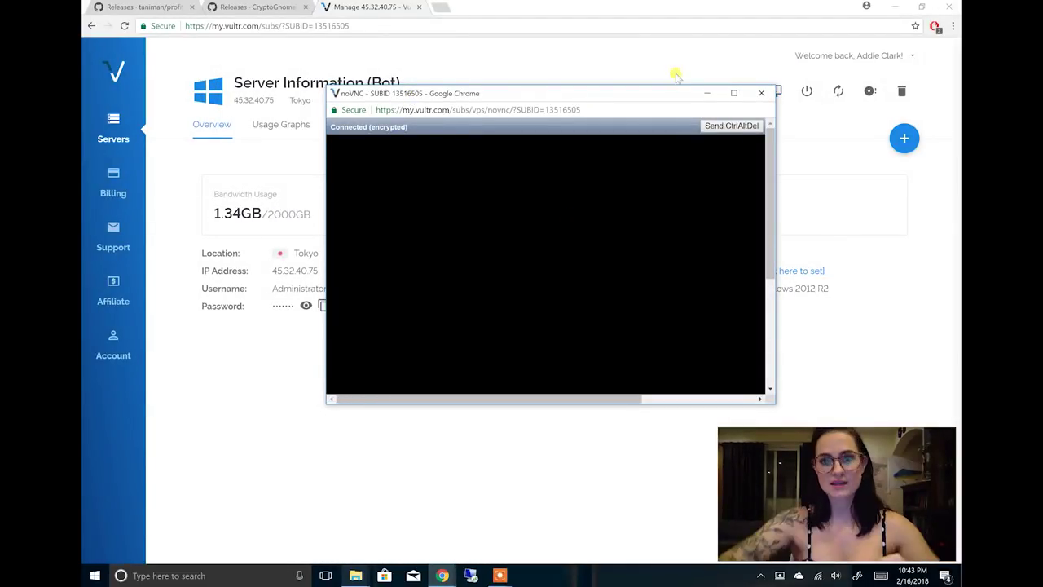
Send Ctrl+Alt+Del to reach the Windows login screen, focus the password box, then close the console.
left_click(724, 128)
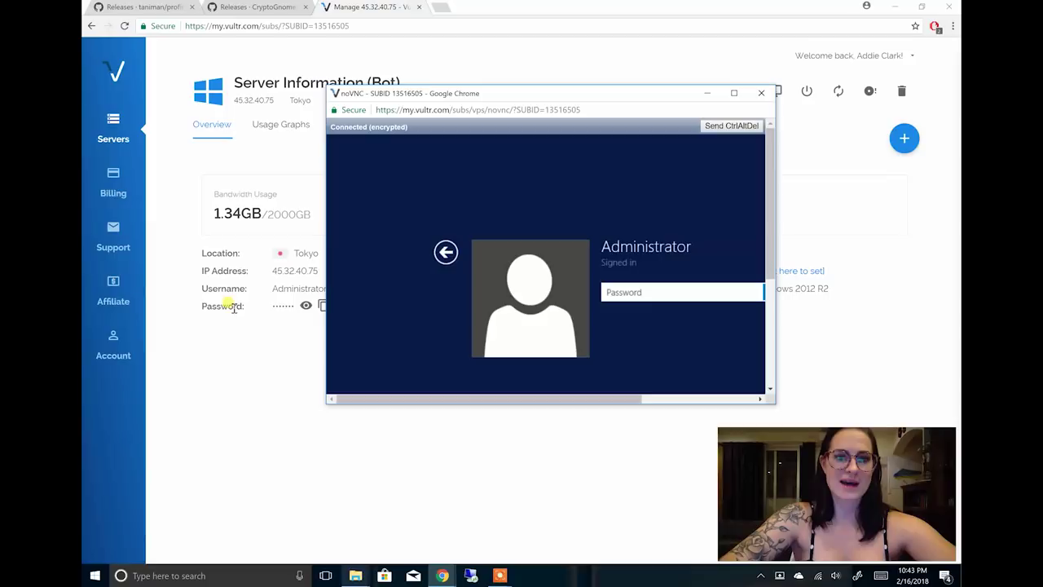
left_click(632, 296)
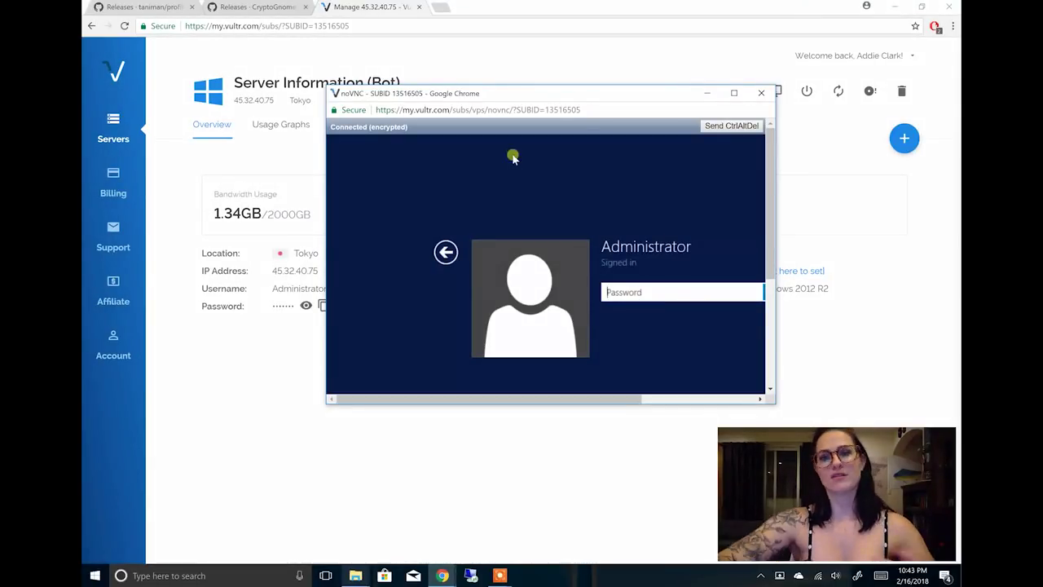
left_click(762, 92)
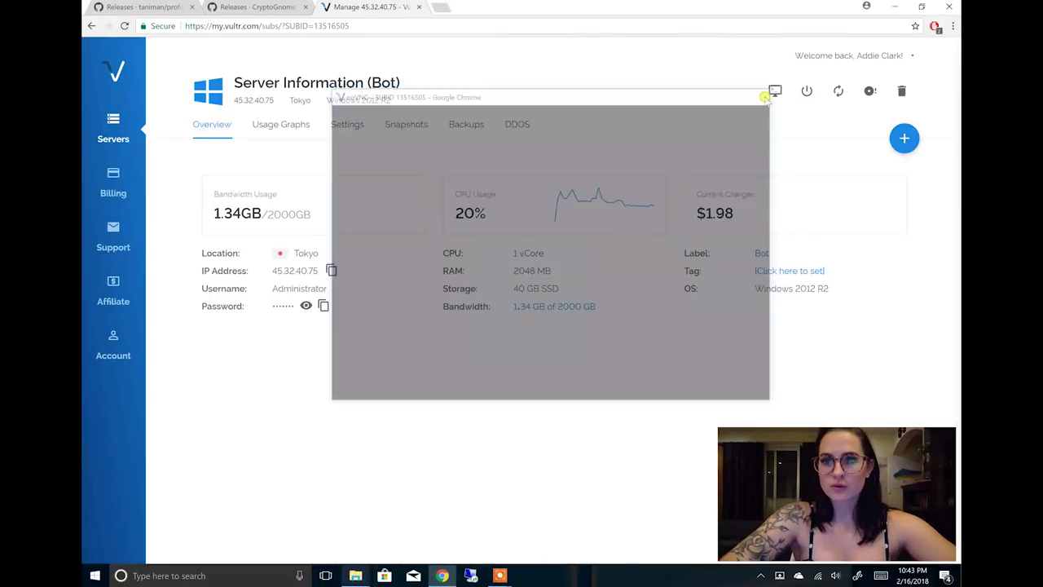
Search Windows for 'remote' and launch Remote Desktop Connection.
left_click(184, 575)
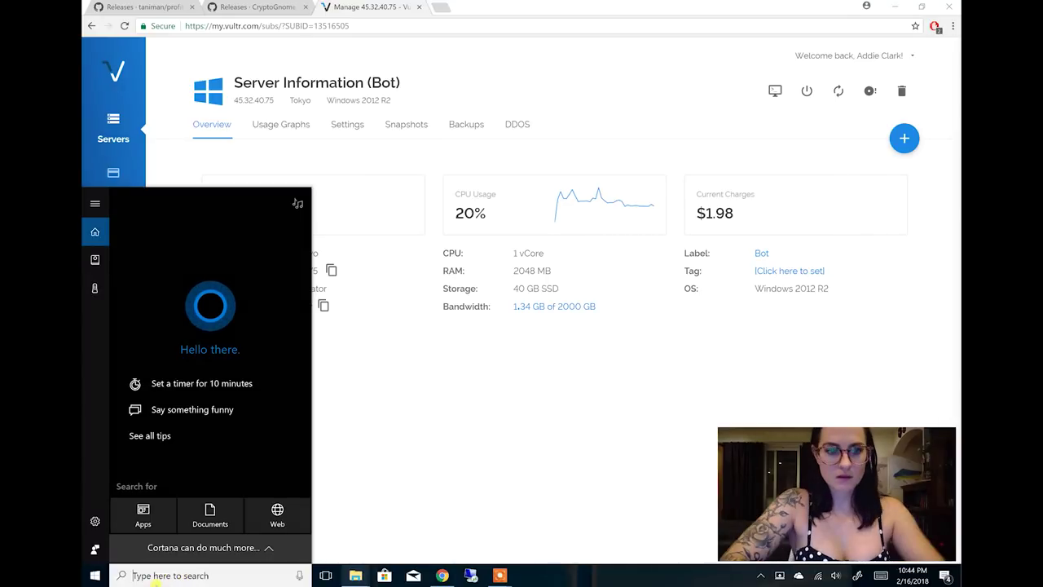
type("r")
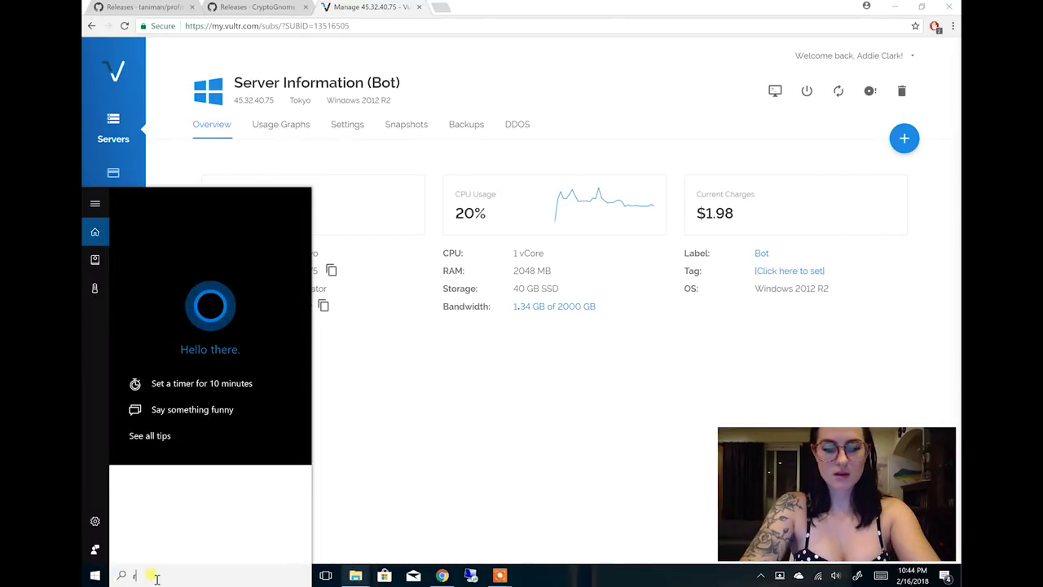
type("emote")
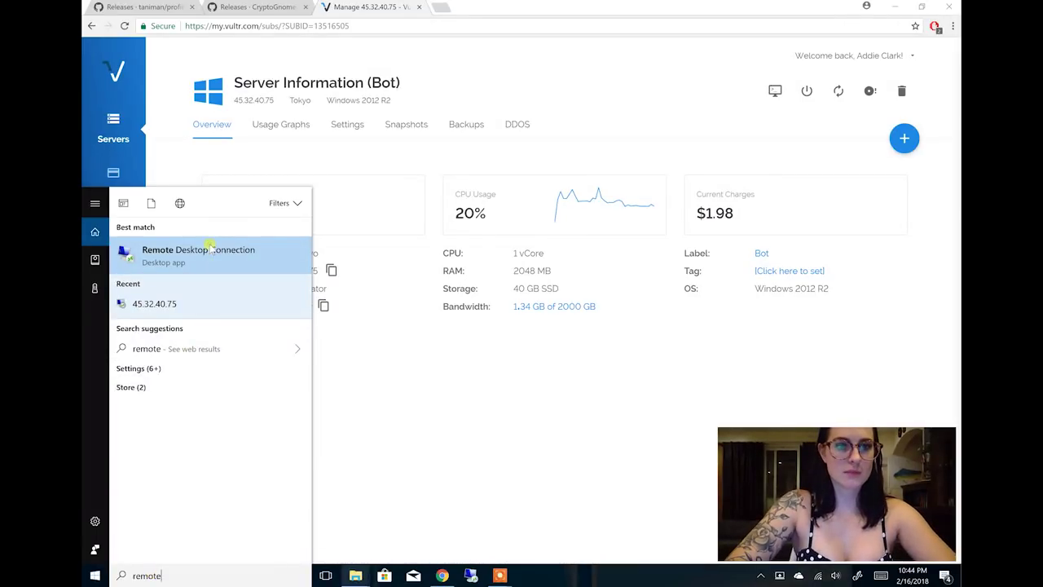
left_click(210, 249)
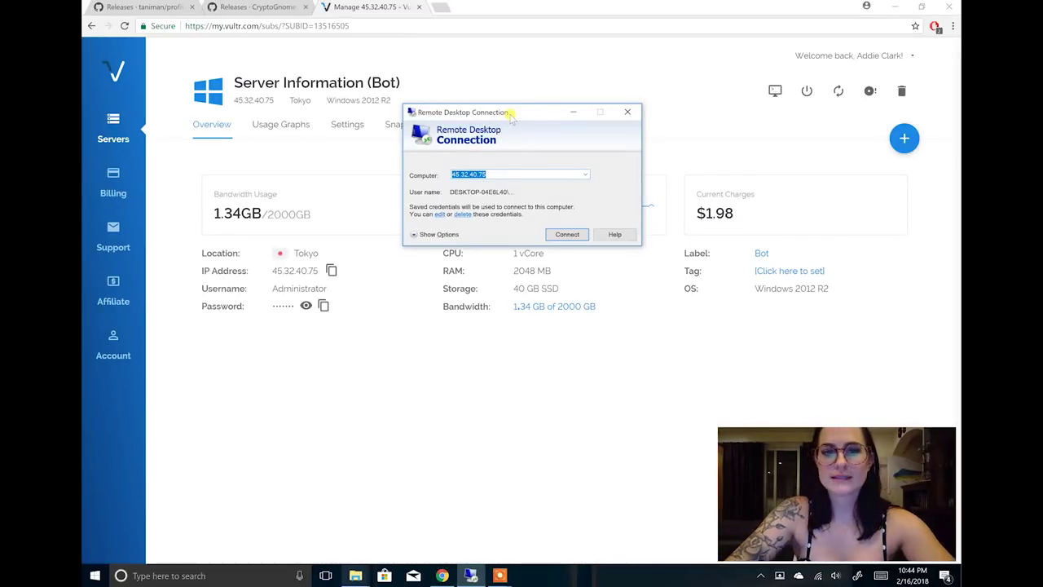
Share local drives under Local Resources and save the 45.32.40.75 connection settings.
left_click_drag(509, 115, 538, 121)
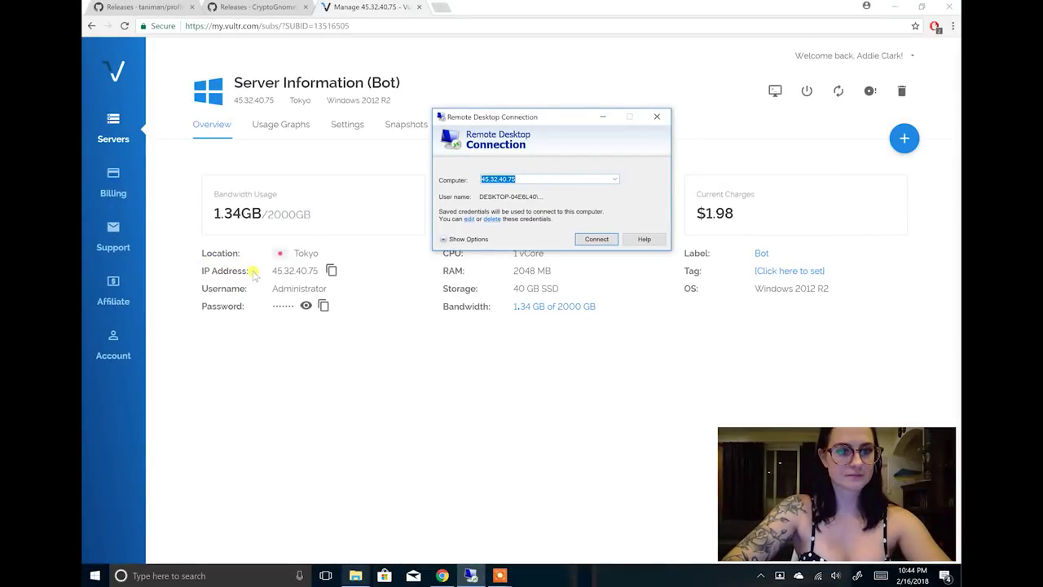
left_click(534, 179)
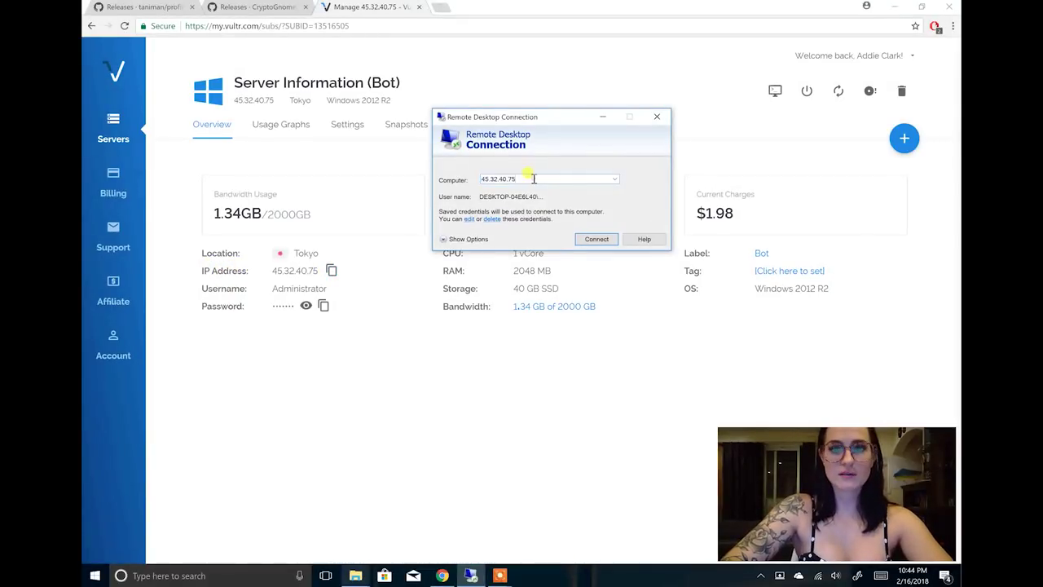
left_click(463, 240)
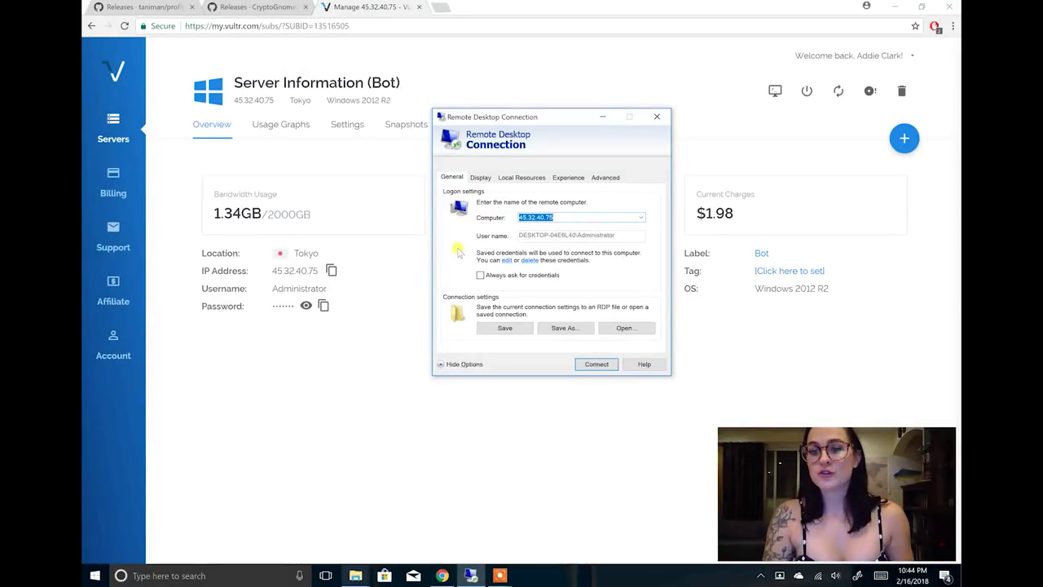
left_click(526, 179)
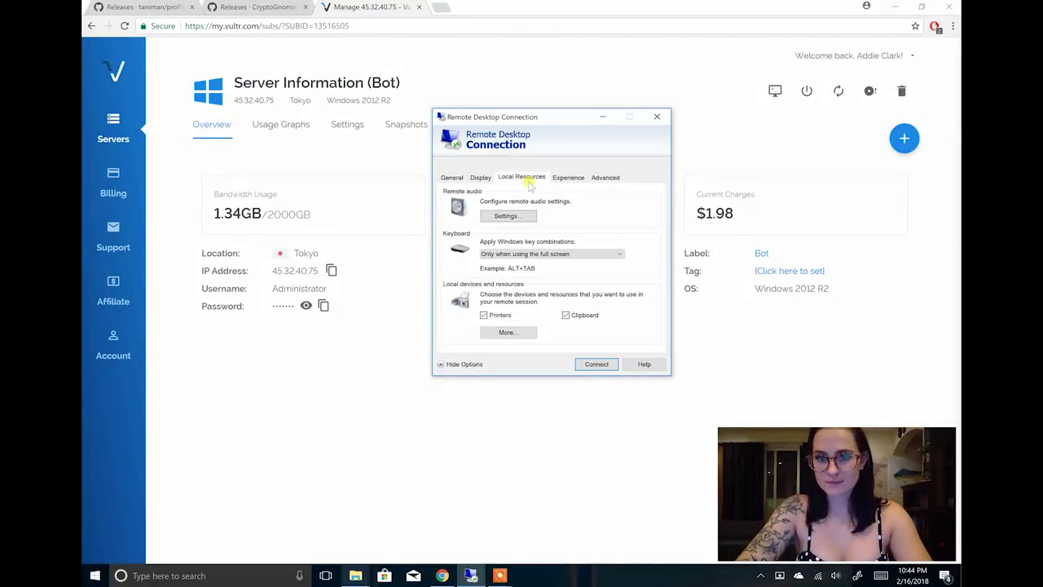
left_click(507, 332)
left_click(458, 275)
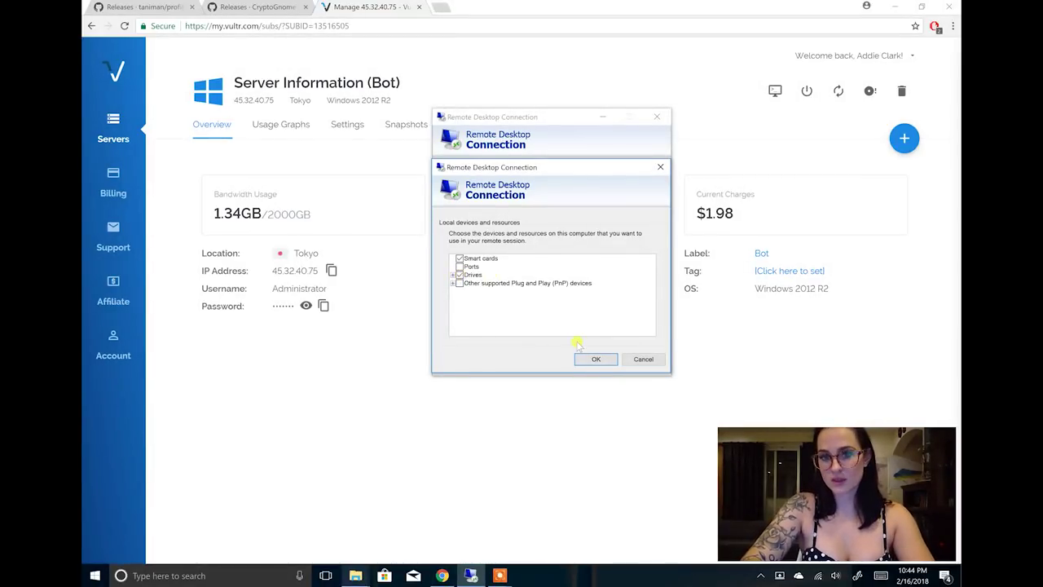
left_click(592, 360)
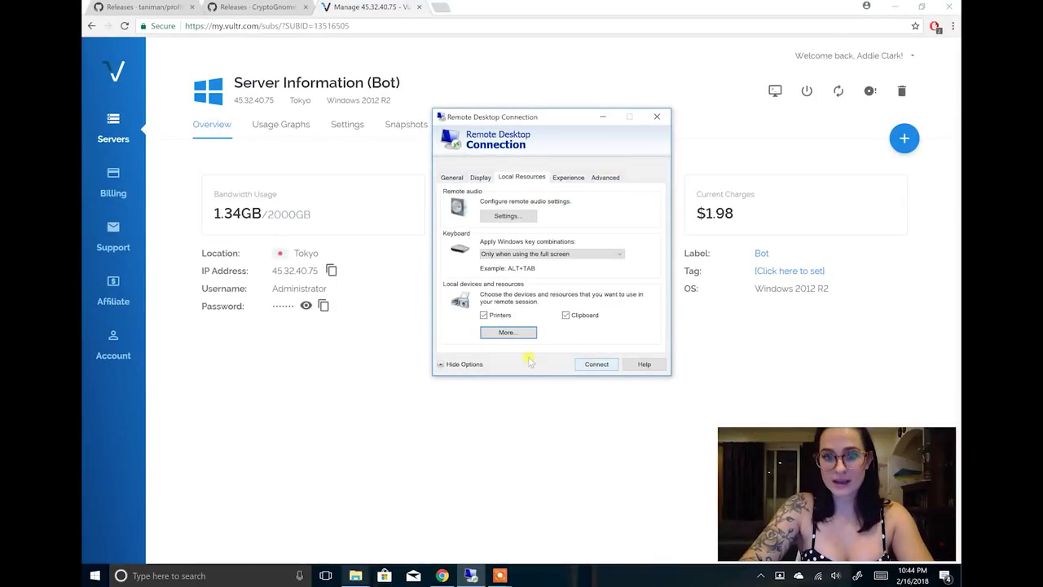
left_click(452, 178)
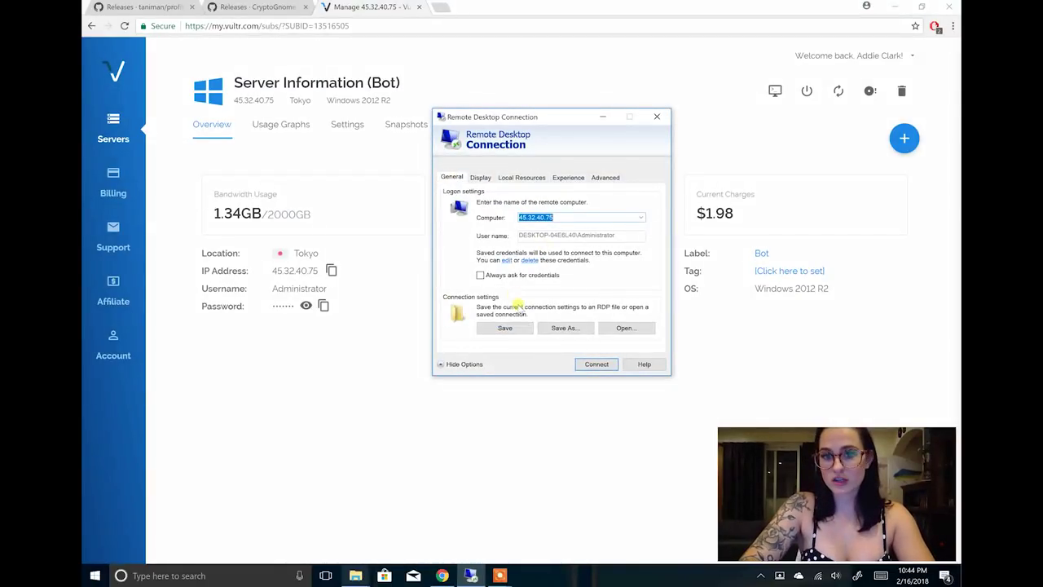
left_click(517, 333)
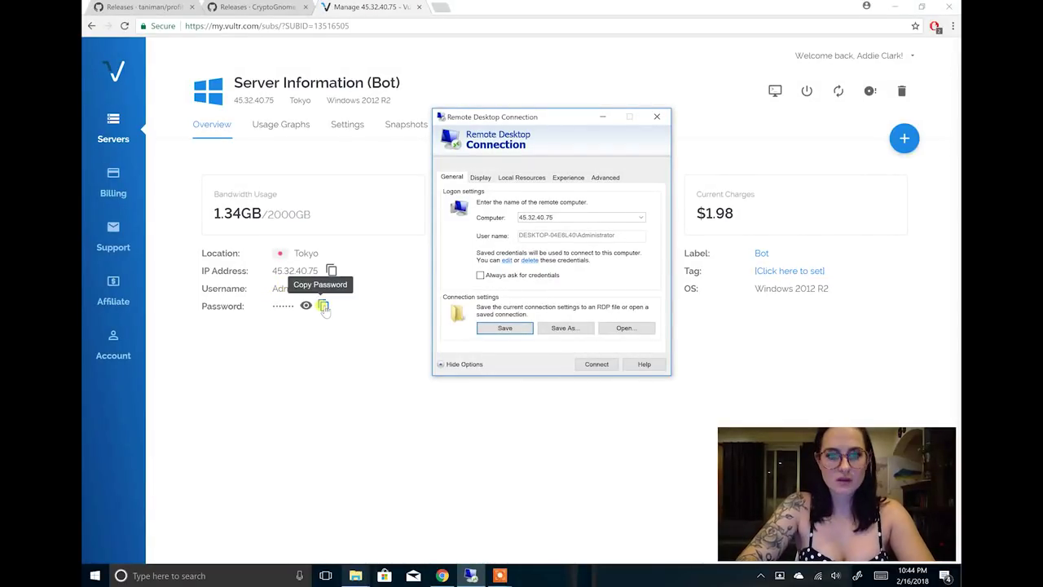
Copy the server password from the Vultr page and restore the Remote Desktop dialog.
left_click(323, 306)
mouse_move(500, 575)
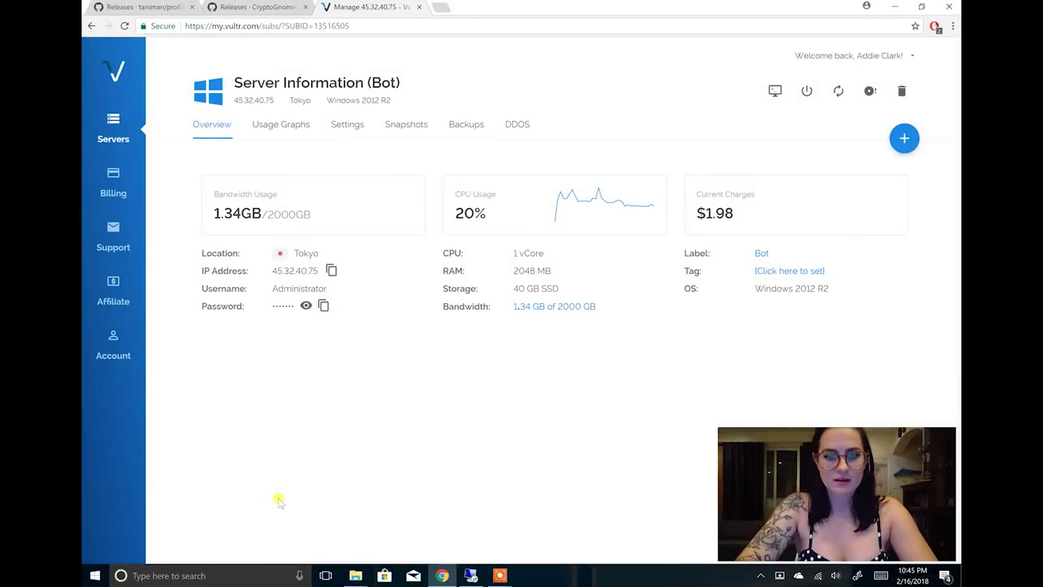
left_click(462, 577)
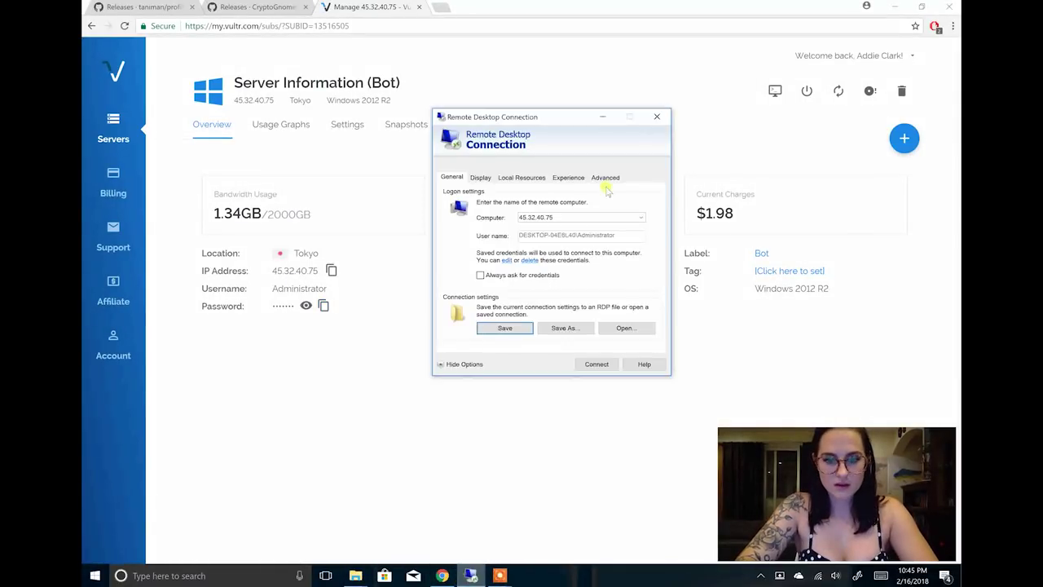
Connect to 45.32.40.75 with local drives shared, accepting the untrusted certificate.
left_click(595, 364)
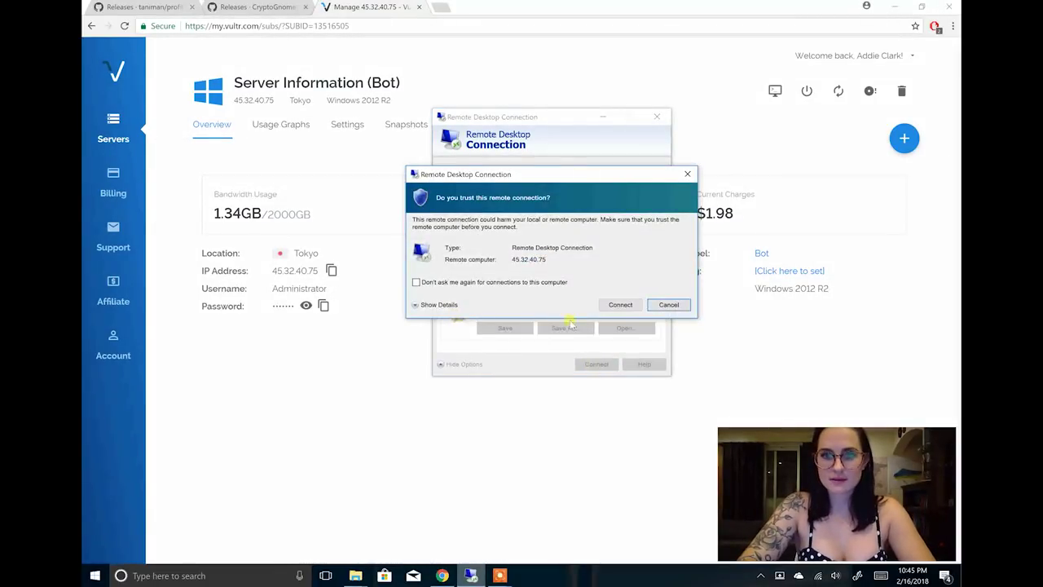
left_click(432, 304)
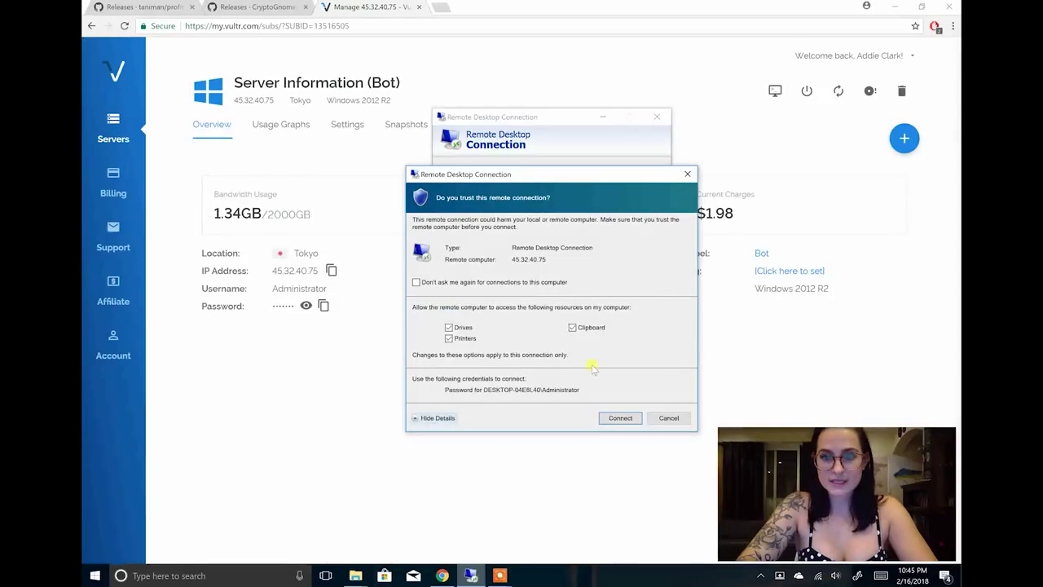
left_click(448, 327)
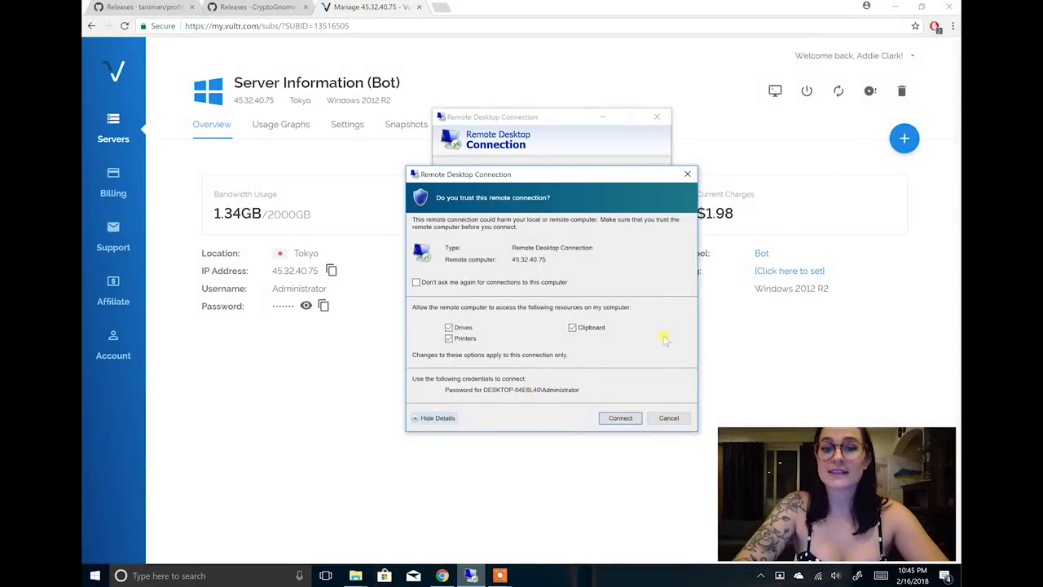
left_click(620, 416)
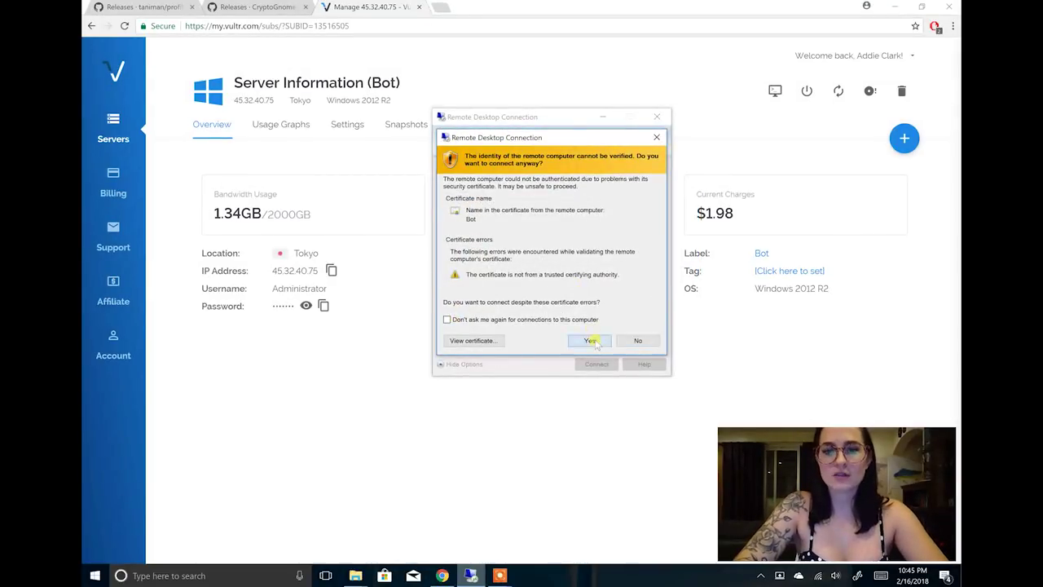
left_click(591, 341)
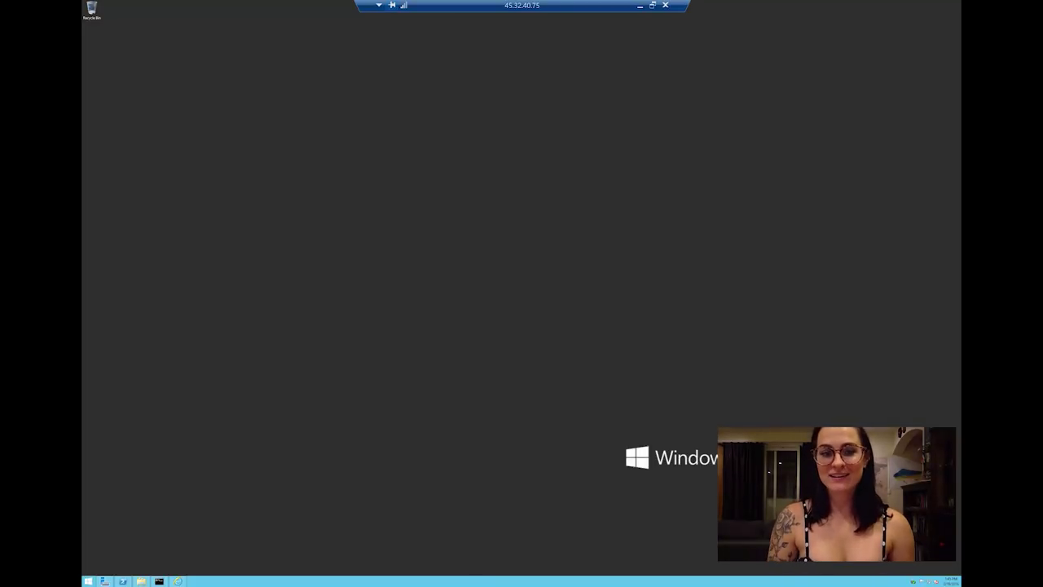
Take the remote session out of full screen and select Demo ProfitTrailer in the Desktop folder.
left_click(652, 6)
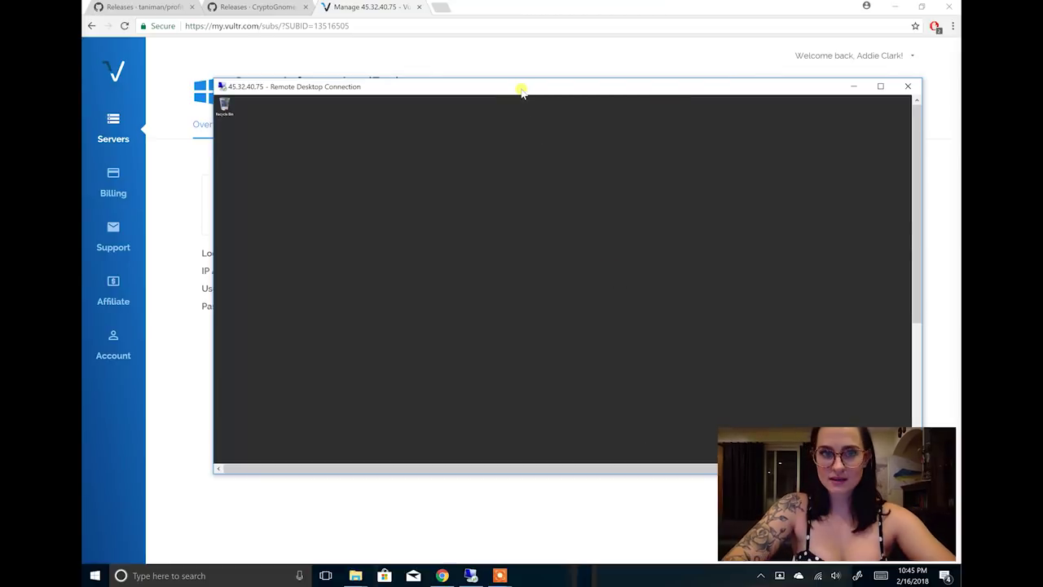
left_click_drag(526, 89, 550, 41)
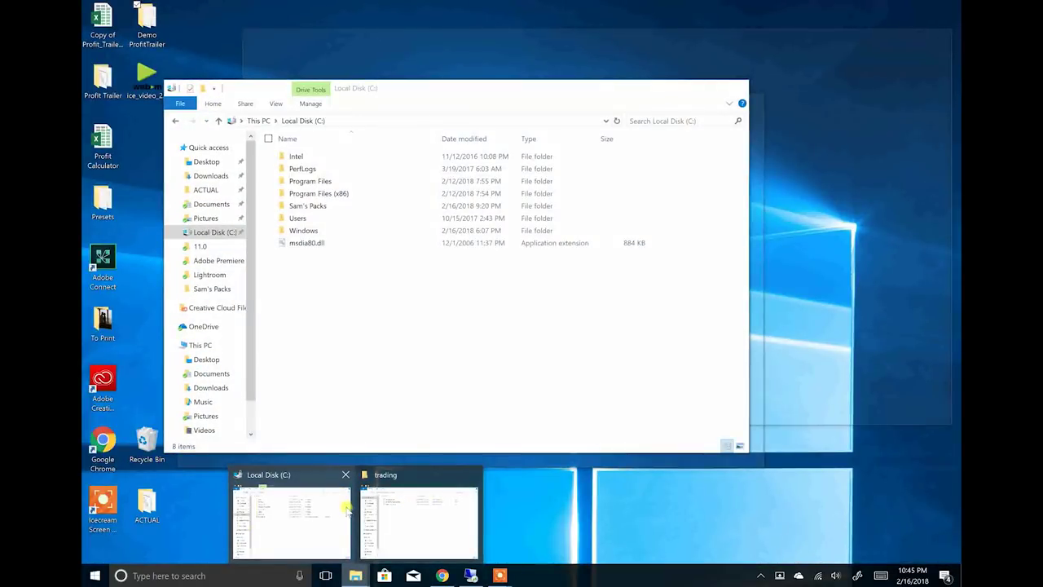
left_click(345, 512)
left_click(210, 163)
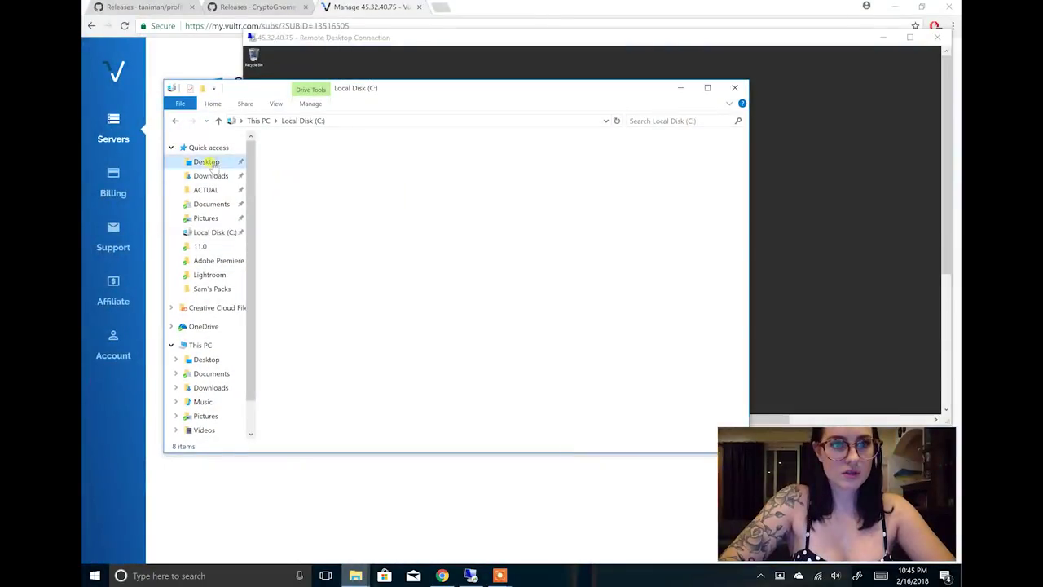
left_click(361, 187)
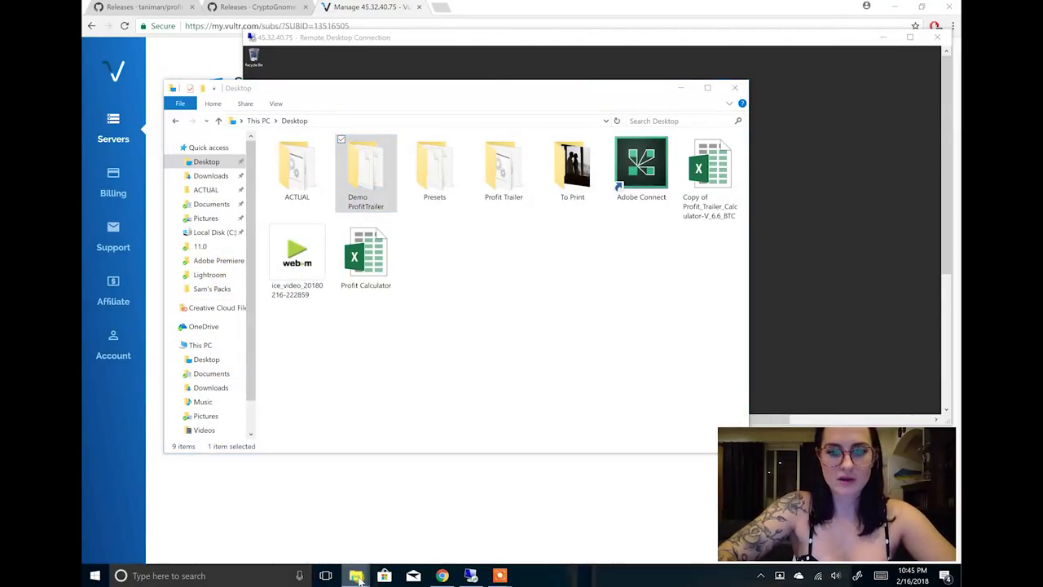
Open Local Disk (C:) in a new window and drag Demo ProfitTrailer into it.
right_click(359, 577)
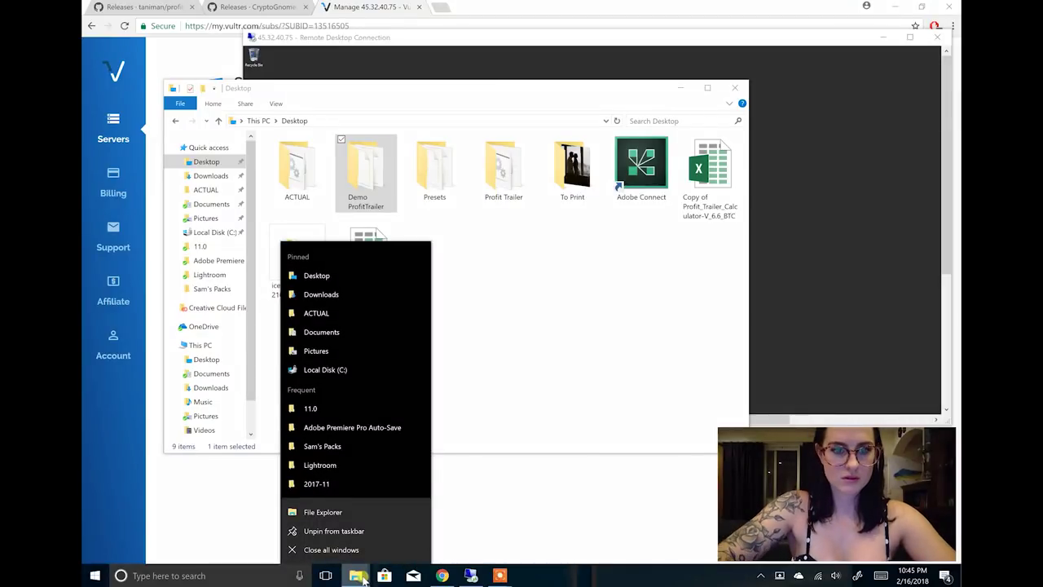
left_click(315, 374)
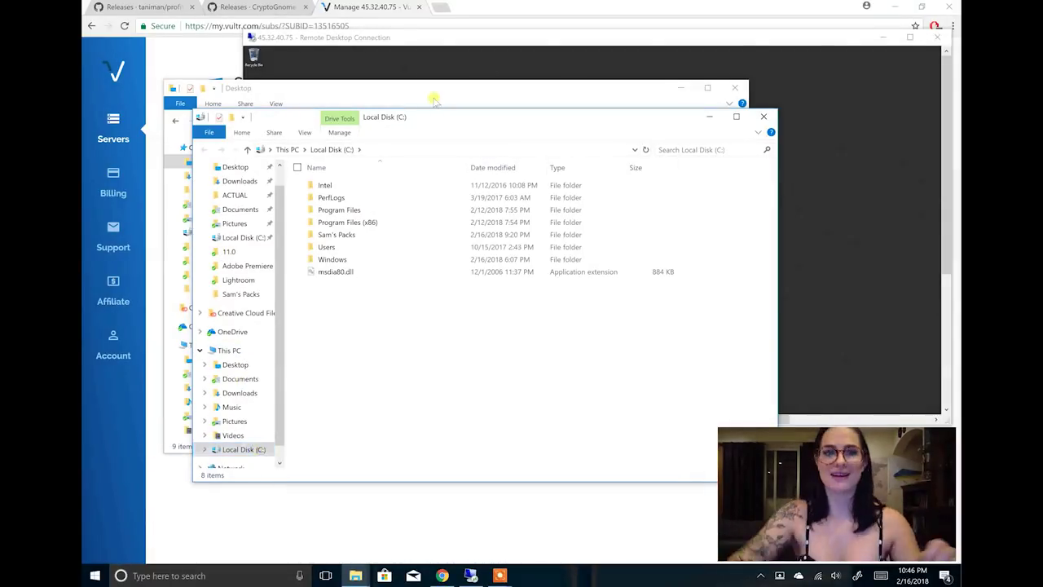
left_click_drag(429, 118, 632, 84)
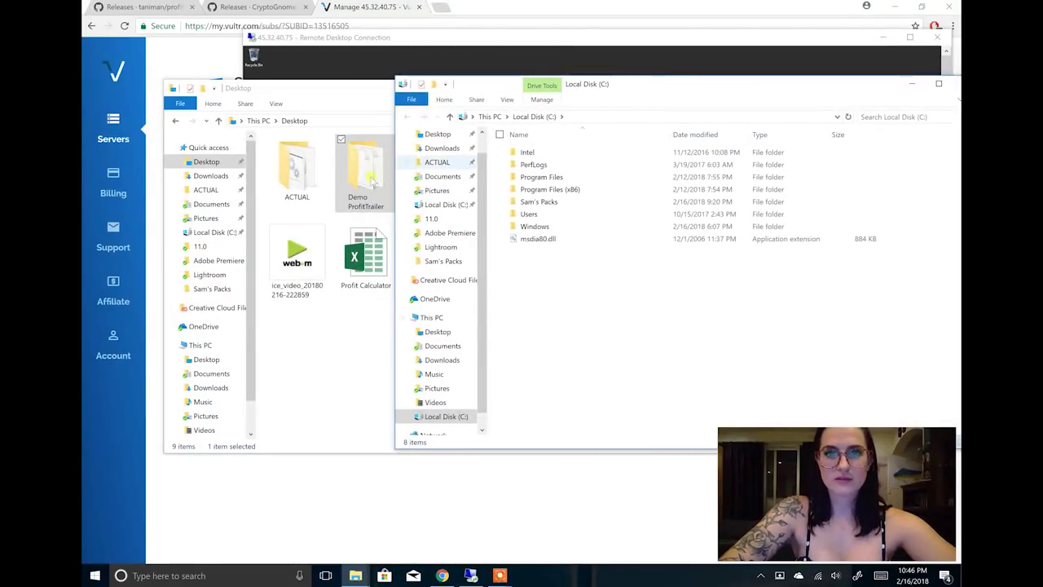
left_click(361, 177)
left_click_drag(360, 177, 797, 338)
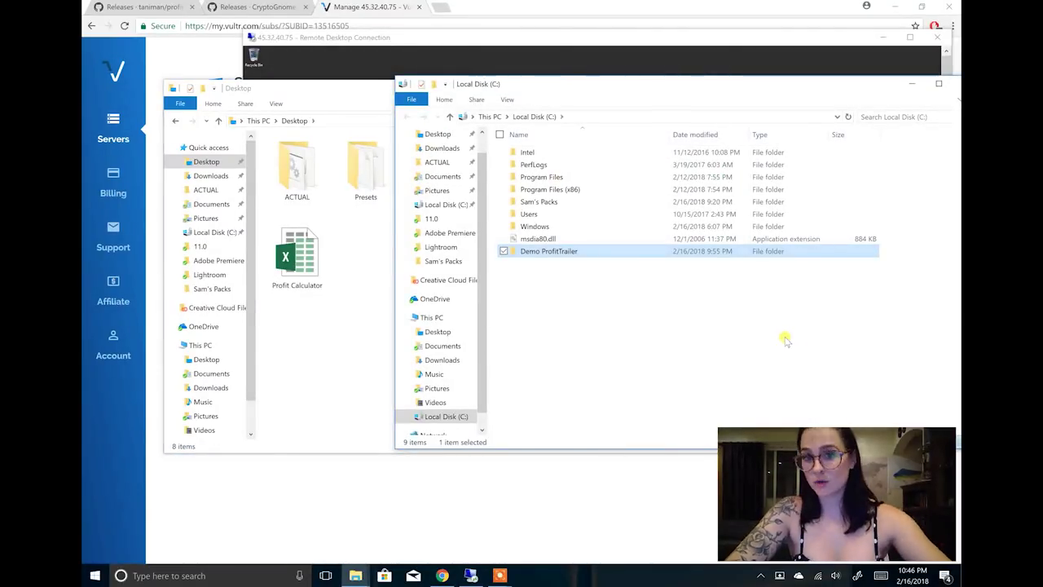
Close both the Desktop and Local Disk (C:) Explorer windows.
left_click(342, 92)
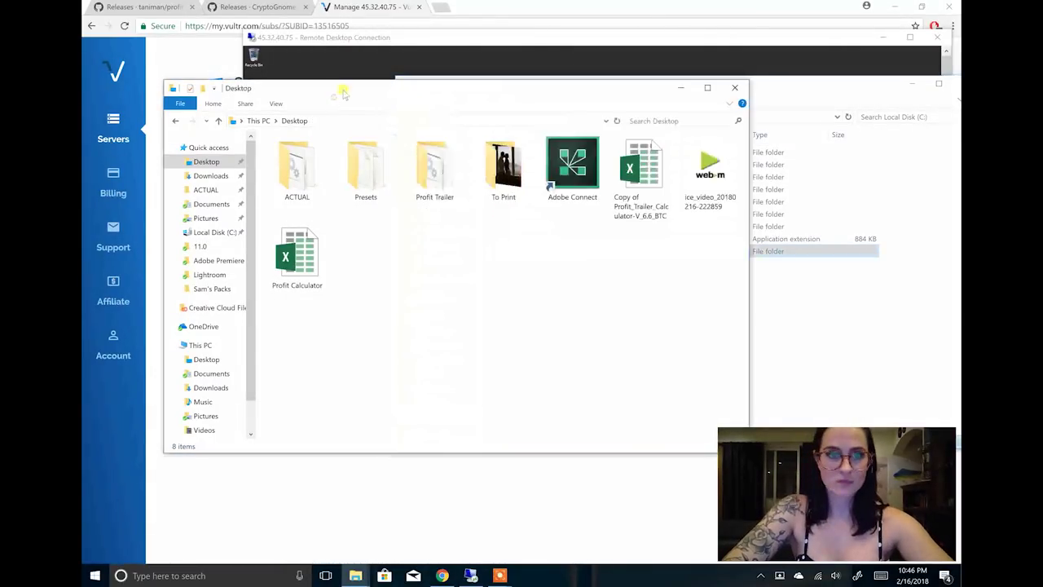
left_click(735, 88)
left_click_drag(840, 88, 739, 81)
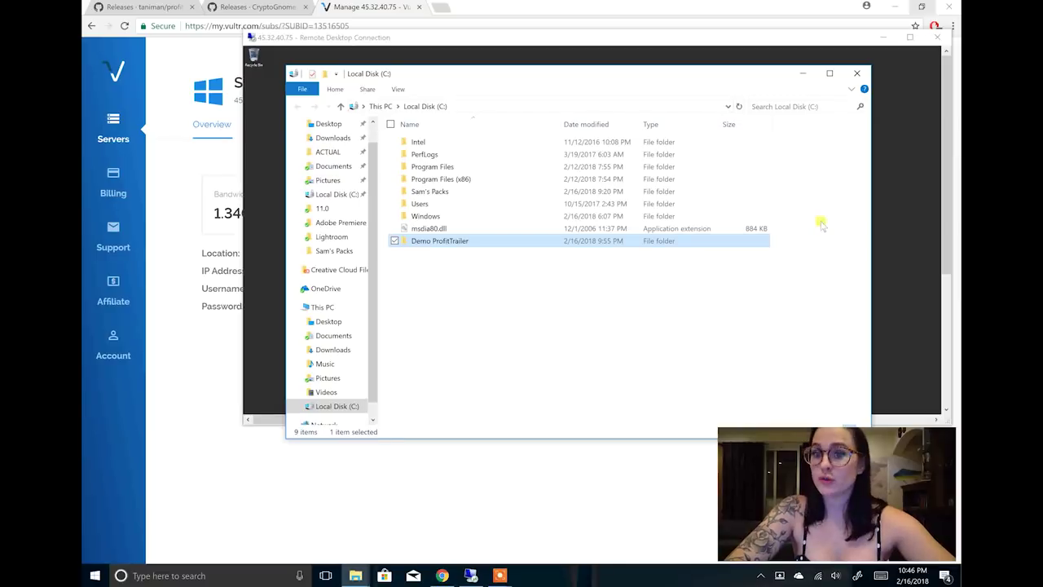
left_click(857, 73)
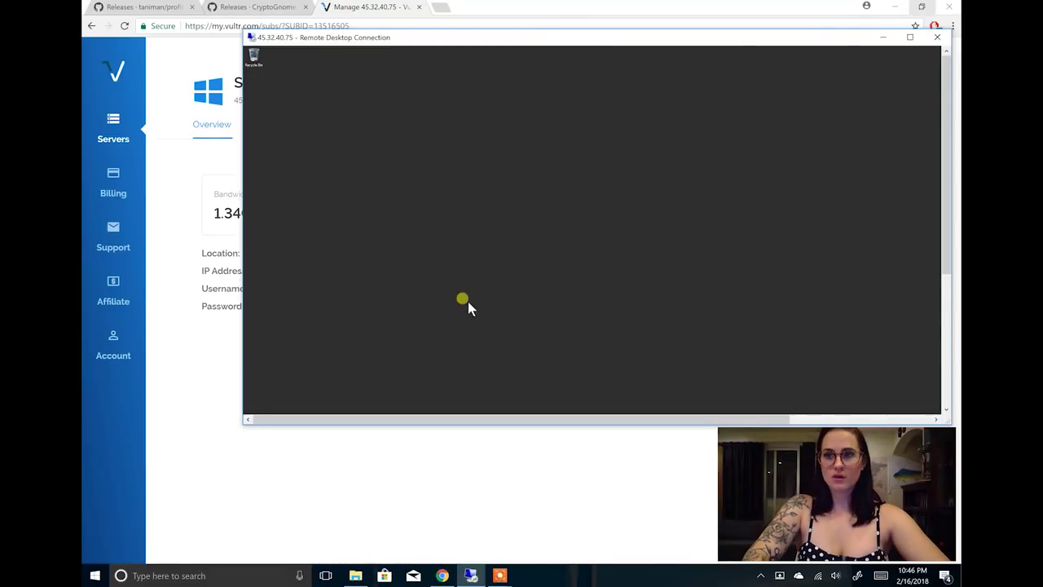
Maximize the remote session and launch the ProfitTrailer monitor full-screen, showing BINANCE BTC pairs.
left_click(911, 37)
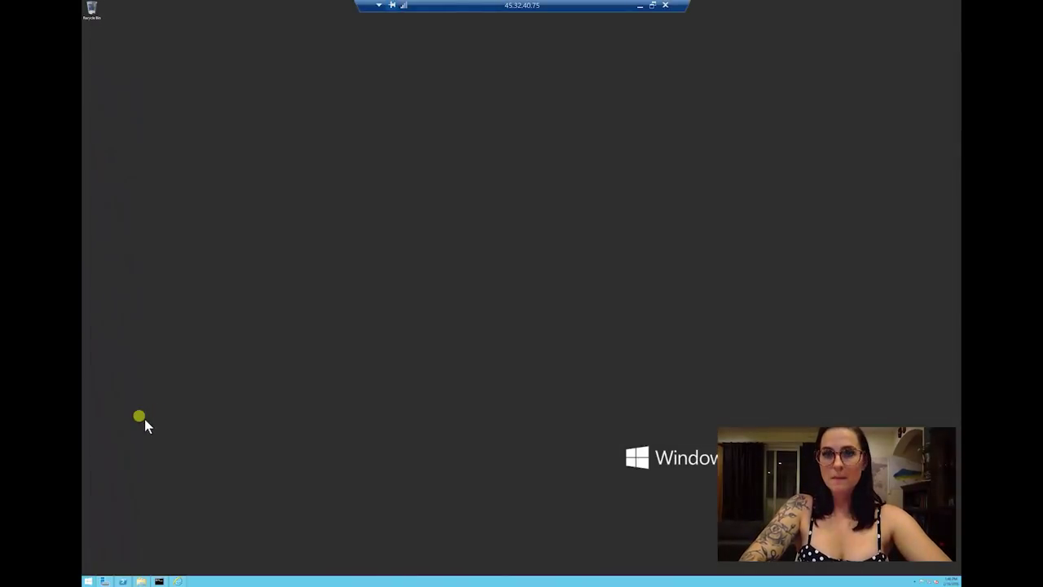
left_click(140, 580)
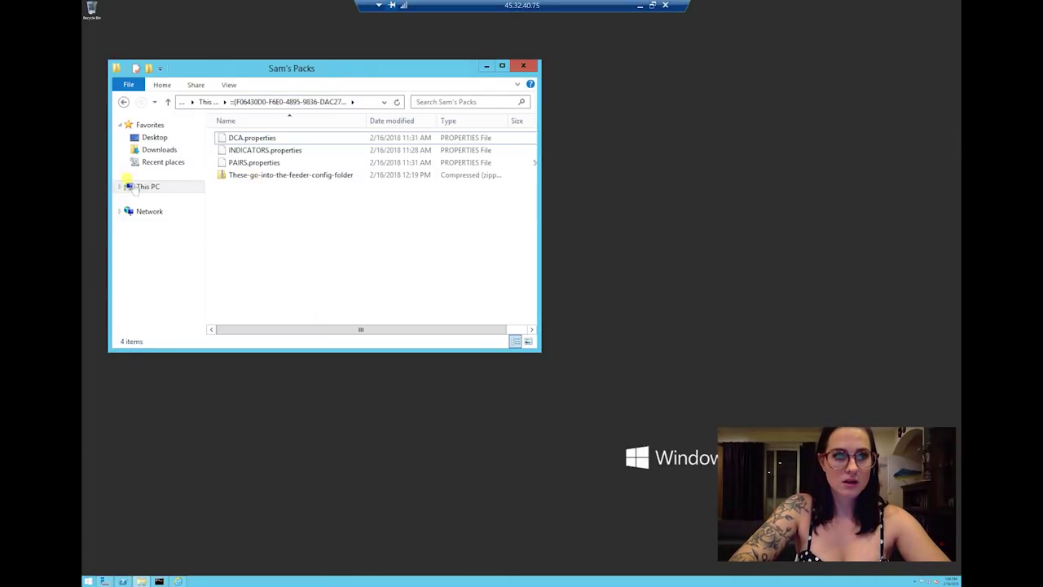
key("super+d")
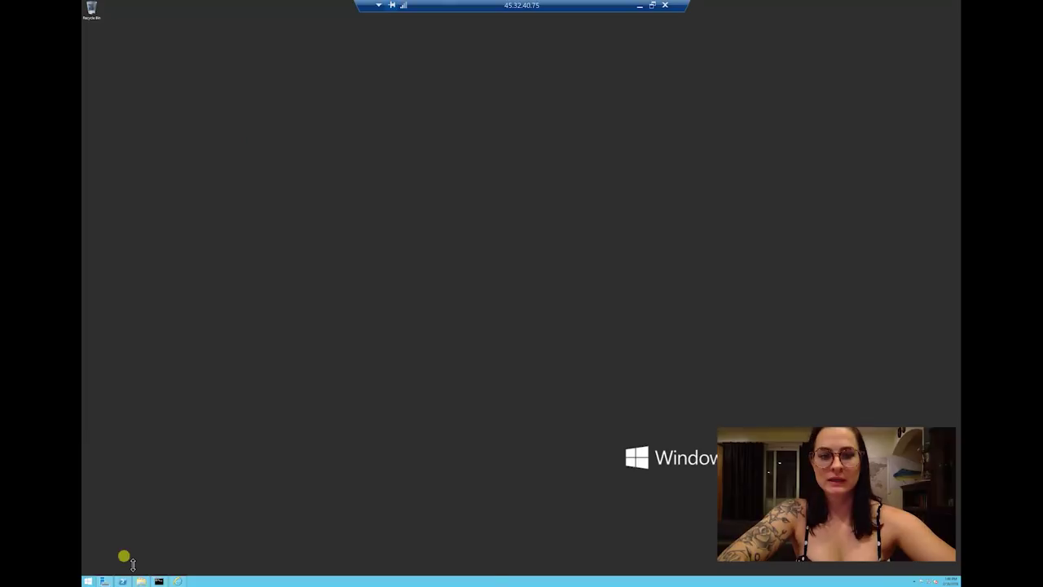
left_click(176, 580)
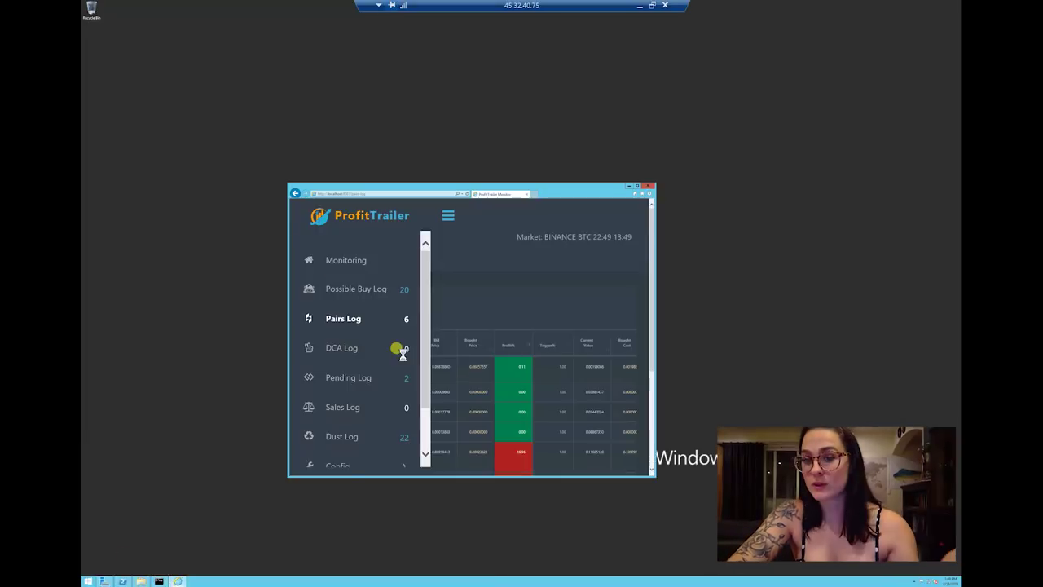
left_click(639, 186)
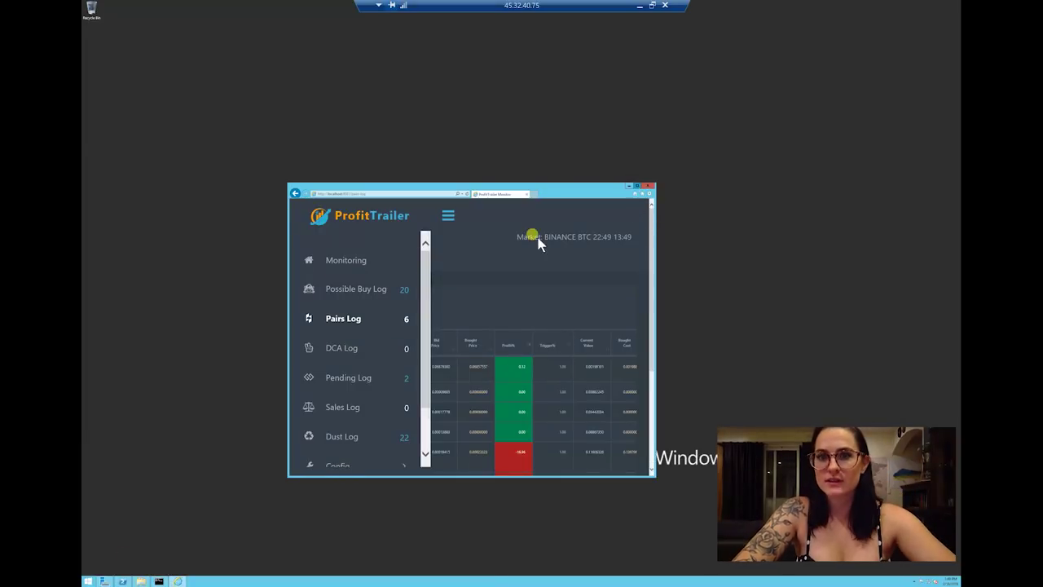